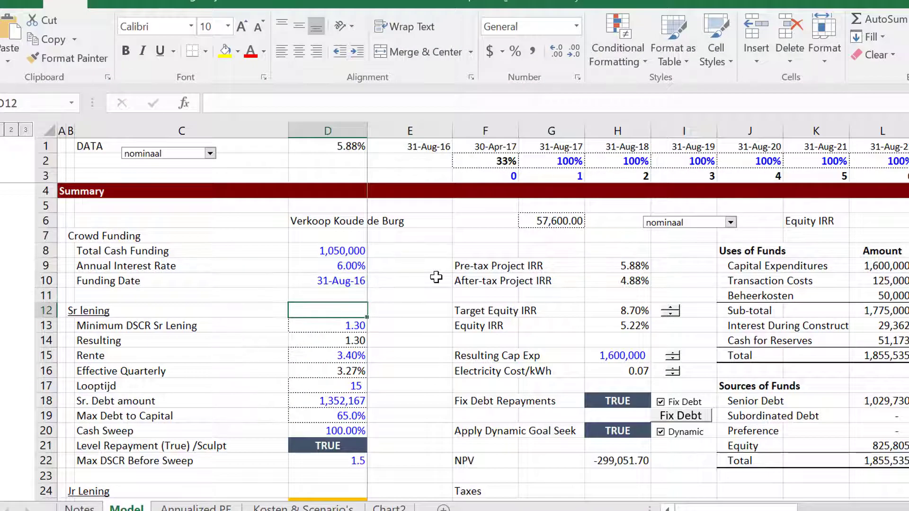
# Review the senior and junior loan assumptions in the Model sheet's Summary section.
pyautogui.press('Down')
pyautogui.press('Down')
pyautogui.press('Down')
pyautogui.press('Down')
pyautogui.press('Down')
pyautogui.press('Down')
pyautogui.press('Down')
pyautogui.press('Down')
pyautogui.press('Down')
pyautogui.press('Down')
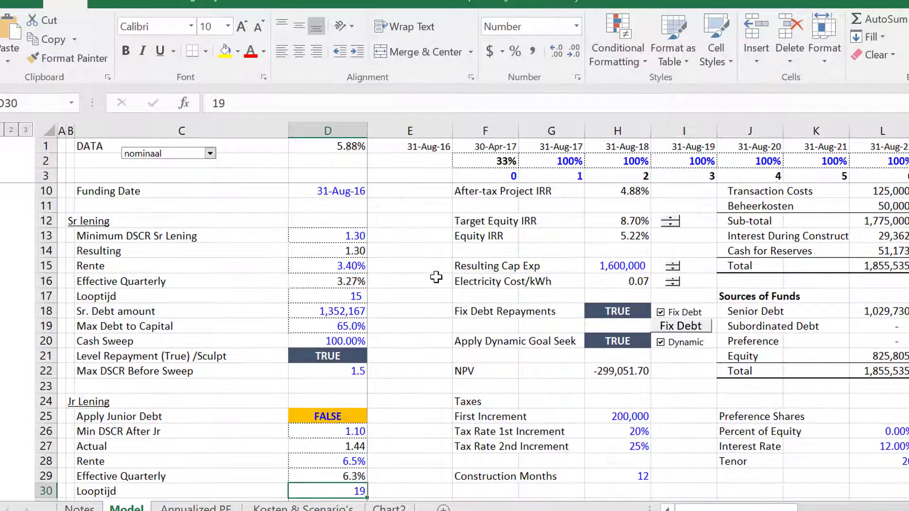
# Skim the Model sheet from the operating cost sections through the sources and uses of funds sections.
pyautogui.press('pagedown')
pyautogui.press('pagedown')
pyautogui.press('pagedown')
pyautogui.press('pagedown')
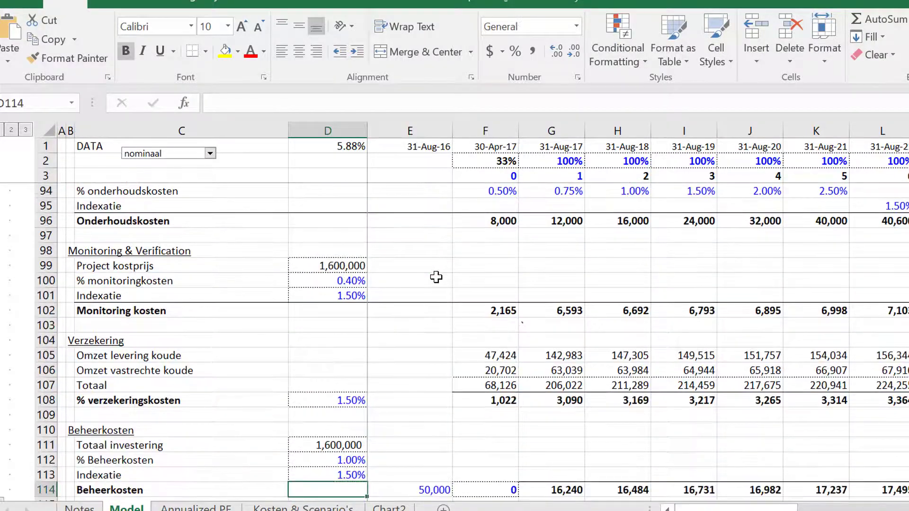
pyautogui.press('pagedown')
pyautogui.press('pagedown')
pyautogui.press('pagedown')
pyautogui.press('pagedown')
pyautogui.press('pagedown')
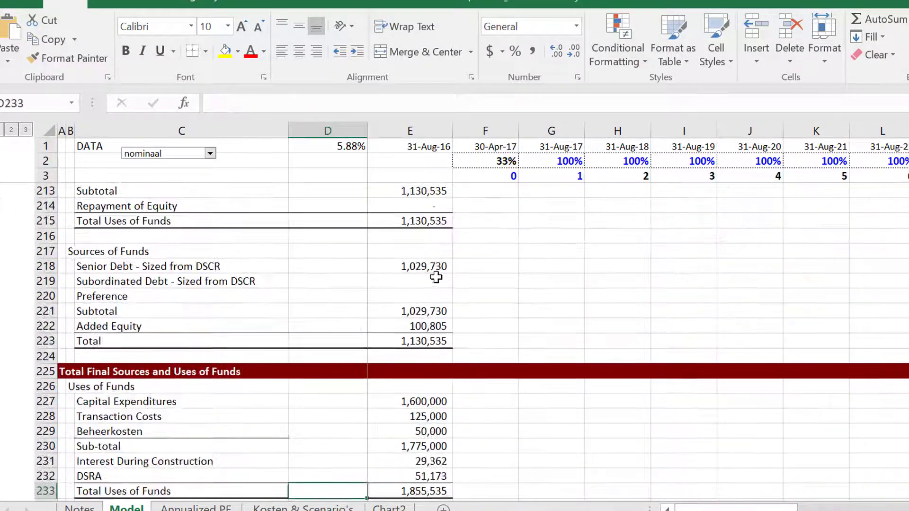
pyautogui.press('pagedown')
pyautogui.press('pagedown')
pyautogui.press('pageup')
pyautogui.press('pageup')
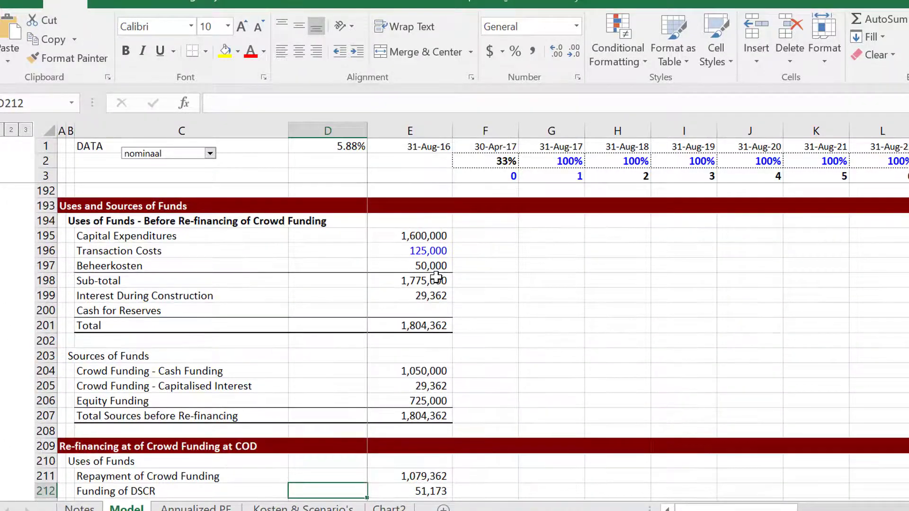
# Return to the operating cost sections around Beheerkosten and Huur Technische ruimte, at the start of row 116.
pyautogui.press('pageup')
pyautogui.press('pageup')
pyautogui.press('pageup')
pyautogui.press('pageup')
pyautogui.press('pageup')
pyautogui.press('pageup')
pyautogui.press('pageup')
pyautogui.press('pageup')
pyautogui.press('Left')
pyautogui.press('Left')
pyautogui.press('Left')
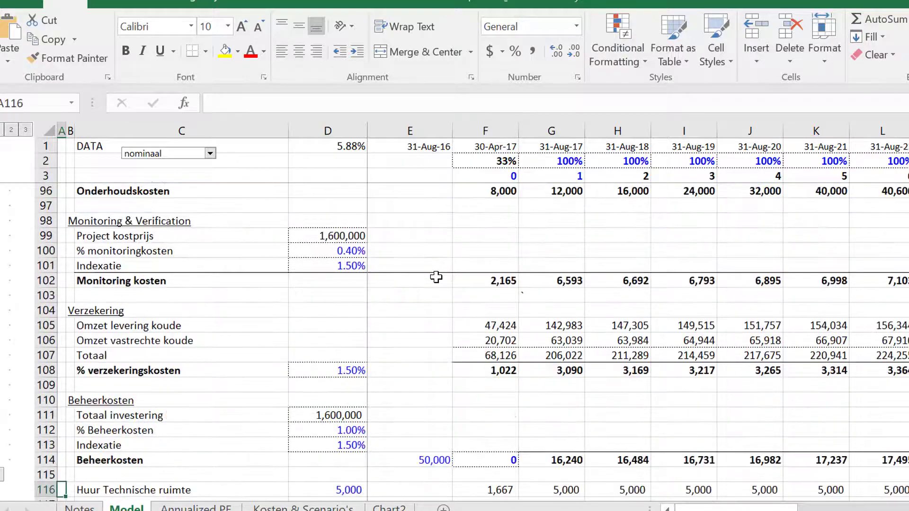
# Review the working capital rows and the Capex 1 assumptions in the CAPEX section.
pyautogui.press('Down')
pyautogui.press('Down')
pyautogui.press('Down')
pyautogui.press('Down')
pyautogui.press('Down')
pyautogui.press('Down')
pyautogui.press('Down')
pyautogui.press('Down')
pyautogui.press('Down')
pyautogui.press('Down')
pyautogui.press('Down')
pyautogui.press('Down')
pyautogui.press('Down')
pyautogui.press('Down')
pyautogui.press('Down')
pyautogui.press('Down')
pyautogui.press('Down')
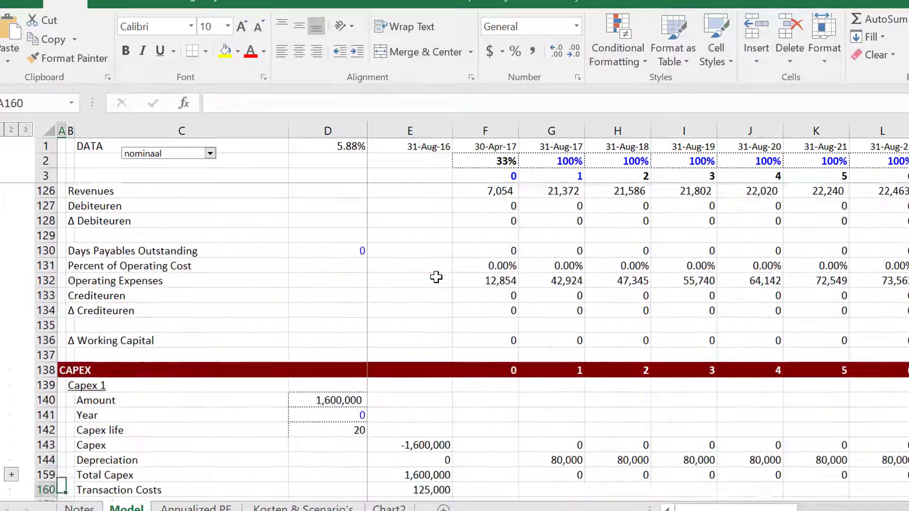
# Examine the total depreciation and net plant rows and the pre-tax Project Cash Flow and IRR calculation.
pyautogui.press('Down')
pyautogui.press('Down')
pyautogui.press('Down')
pyautogui.press('Down')
pyautogui.press('Down')
pyautogui.press('Down')
pyautogui.press('Down')
pyautogui.press('Down')
pyautogui.press('Down')
pyautogui.press('Down')
pyautogui.press('Down')
pyautogui.press('Down')
pyautogui.press('Down')
pyautogui.press('Down')
pyautogui.press('Down')
pyautogui.press('Down')
pyautogui.press('Down')
pyautogui.press('Down')
pyautogui.press('Down')
pyautogui.press('Down')
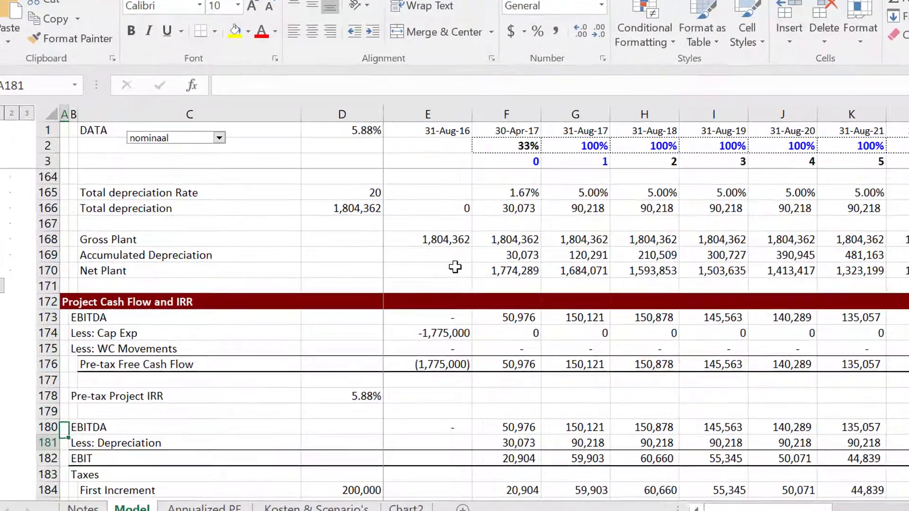
# Examine the after-tax project cash flow and the Uses and Sources of Funds before re-financing of crowd funding.
pyautogui.press('Down')
pyautogui.press('Down')
pyautogui.press('Down')
pyautogui.press('Down')
pyautogui.press('Down')
pyautogui.press('Down')
pyautogui.press('Down')
pyautogui.press('Down')
pyautogui.press('Down')
pyautogui.press('Down')
pyautogui.press('Down')
pyautogui.press('Down')
pyautogui.press('Down')
pyautogui.press('Down')
pyautogui.press('Down')
pyautogui.press('Down')
pyautogui.press('Down')
pyautogui.press('Down')
pyautogui.press('Down')
pyautogui.press('Down')
pyautogui.press('Down')
pyautogui.press('Down')
pyautogui.press('Down')
pyautogui.press('Down')
pyautogui.press('Down')
pyautogui.press('Down')
pyautogui.press('Down')
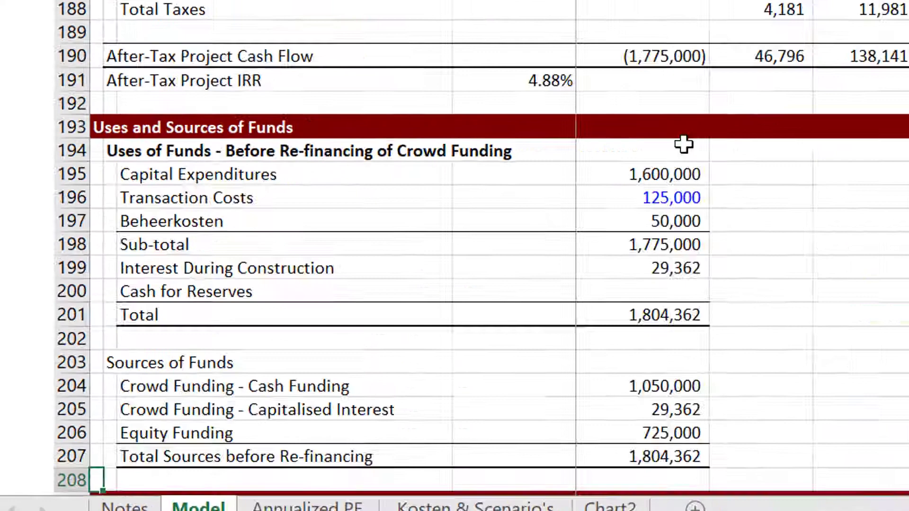
pyautogui.press('Down')
pyautogui.press('Down')
pyautogui.press('Down')
pyautogui.press('Down')
pyautogui.press('Down')
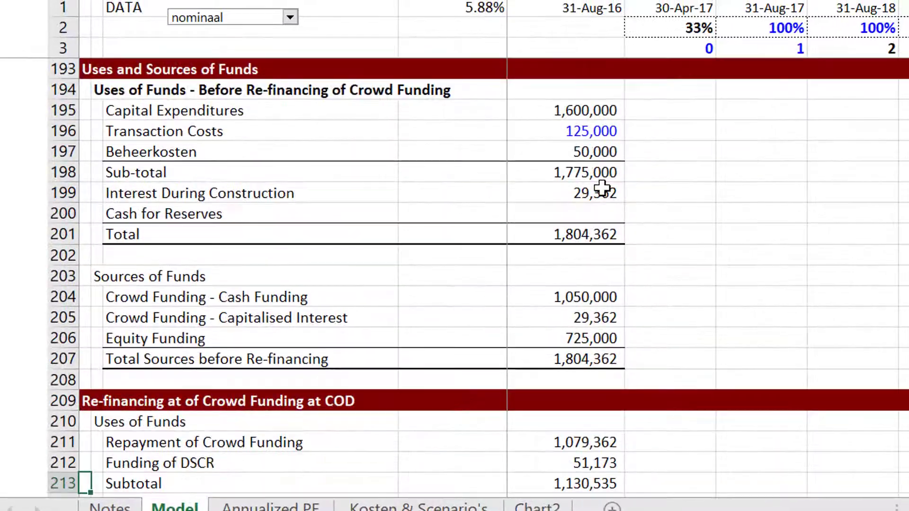
# Inspect the crowd funding cash and capitalised interest rows under Sources of Funds before re-financing.
pyautogui.press('Down')
pyautogui.press('Down')
pyautogui.press('Up')
pyautogui.press('Up')
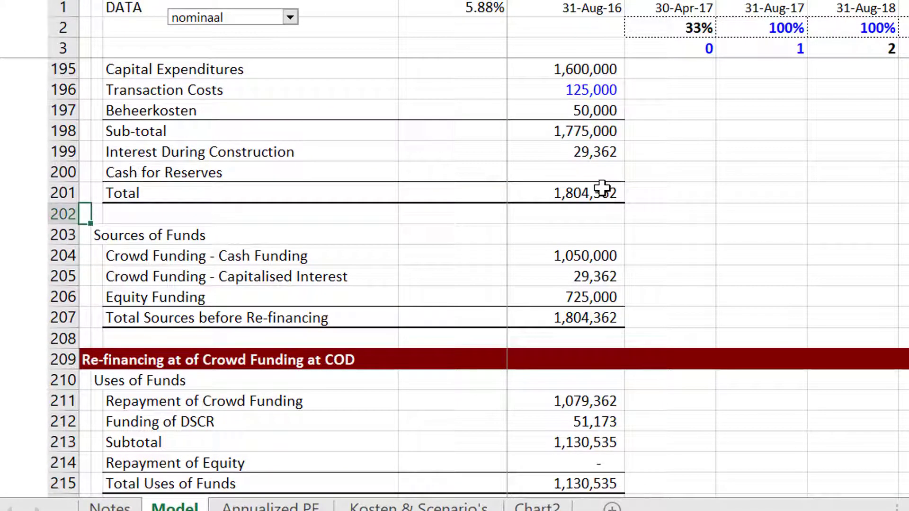
pyautogui.press('Right')
pyautogui.press('Right')
pyautogui.press('Right')
pyautogui.press('Right')
pyautogui.press('Left')
pyautogui.press('Left')
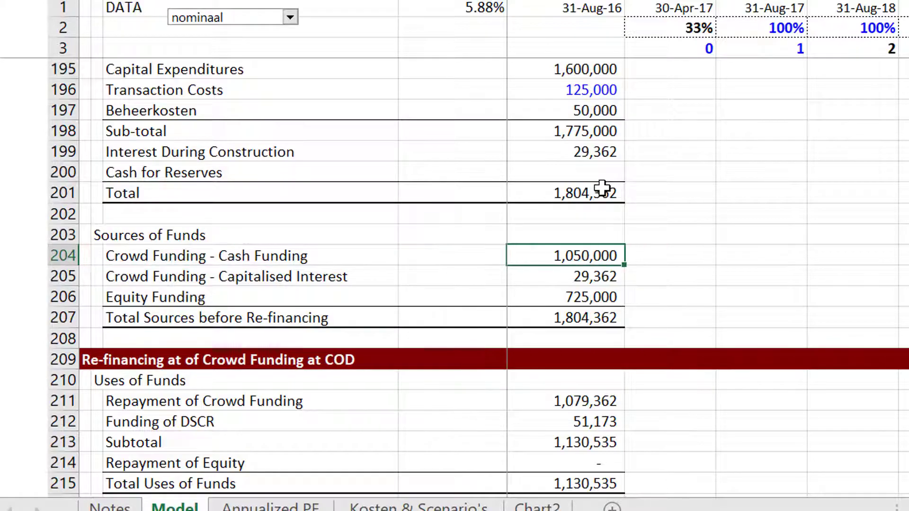
pyautogui.press('Down')
pyautogui.press('Left')
pyautogui.press('Left')
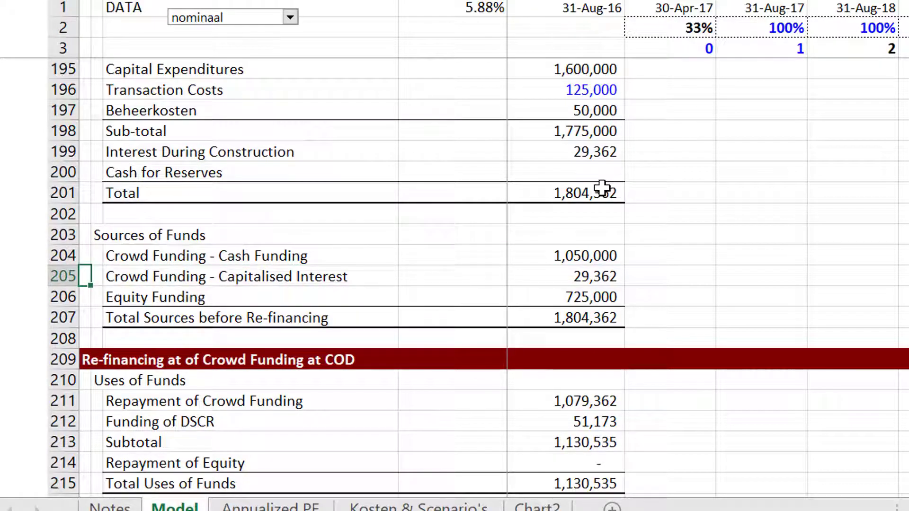
# Review the uses of funds and the debt sources in the section on re-financing of crowd funding at COD.
pyautogui.press('pagedown')
pyautogui.press('pageup')
pyautogui.press('Down')
pyautogui.press('Down')
pyautogui.press('Down')
pyautogui.press('Down')
pyautogui.press('Down')
pyautogui.press('Down')
pyautogui.press('Down')
pyautogui.press('Down')
pyautogui.press('Down')
pyautogui.press('Down')
pyautogui.press('Down')
pyautogui.press('Down')
pyautogui.press('Down')
pyautogui.press('Down')
pyautogui.press('Down')
pyautogui.press('Down')
pyautogui.press('Down')
pyautogui.press('Down')
pyautogui.press('Down')
pyautogui.press('Down')
pyautogui.press('Down')
pyautogui.press('Down')
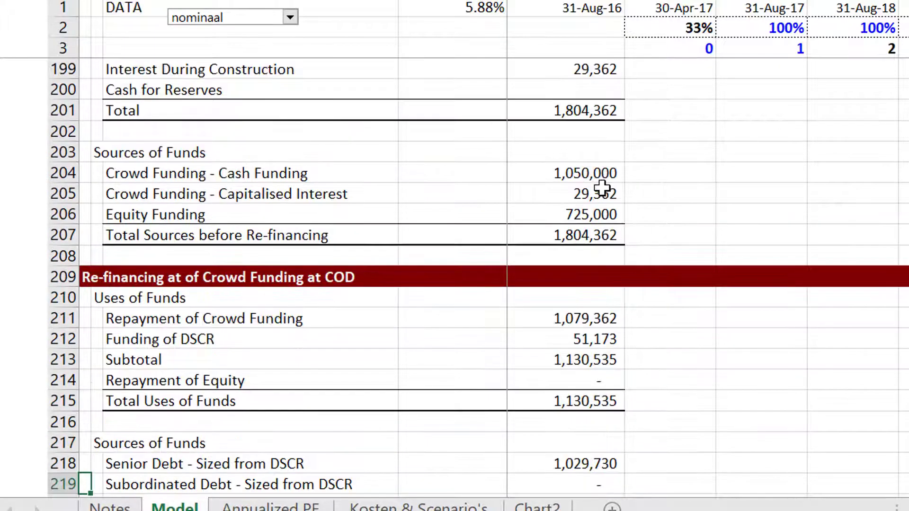
# Examine the added equity in the re-financing and the uses listed under Total Final Sources and Uses of Funds.
pyautogui.press('Down')
pyautogui.press('Down')
pyautogui.press('Down')
pyautogui.press('Down')
pyautogui.press('Down')
pyautogui.press('Down')
pyautogui.press('Down')
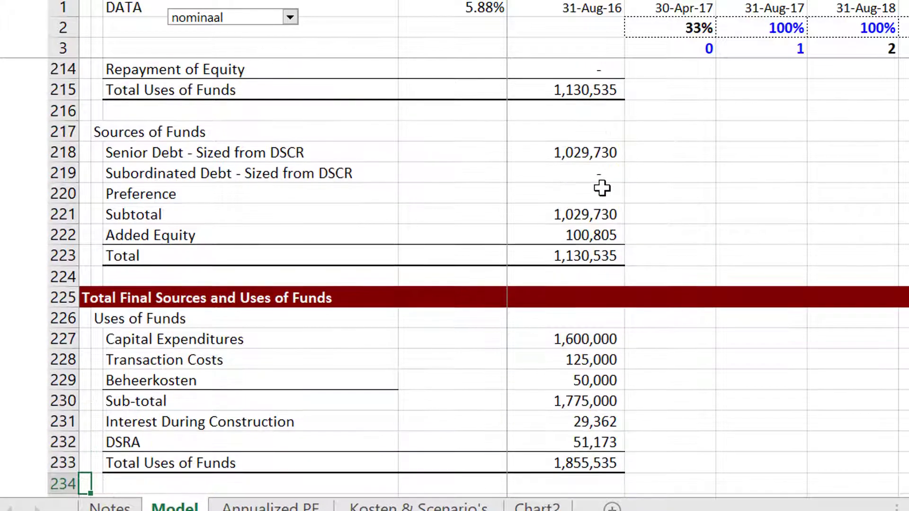
# Examine the final sources of funds and the senior debt sized from DSCR in the re-financing section.
pyautogui.press('Up')
pyautogui.press('Up')
pyautogui.press('Up')
pyautogui.press('Up')
pyautogui.press('Up')
pyautogui.press('Up')
pyautogui.press('Up')
pyautogui.press('Up')
pyautogui.press('Up')
pyautogui.press('Up')
pyautogui.press('Up')
pyautogui.press('Up')
pyautogui.press('Up')
pyautogui.press('Up')
pyautogui.press('Up')
pyautogui.press('Up')
pyautogui.press('Up')
pyautogui.press('Up')
pyautogui.press('Up')
pyautogui.press('Up')
pyautogui.press('Up')
pyautogui.press('Up')
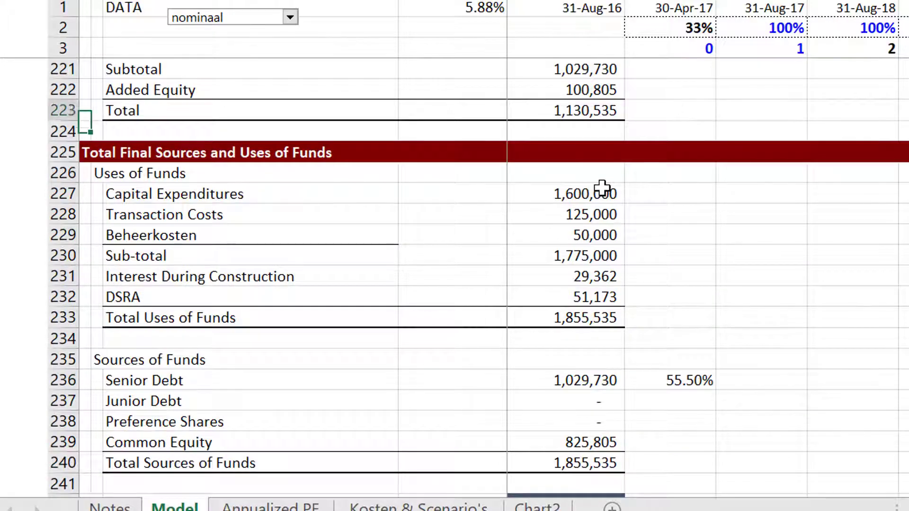
pyautogui.press('Right')
pyautogui.press('Right')
pyautogui.press('Right')
pyautogui.press('Right')
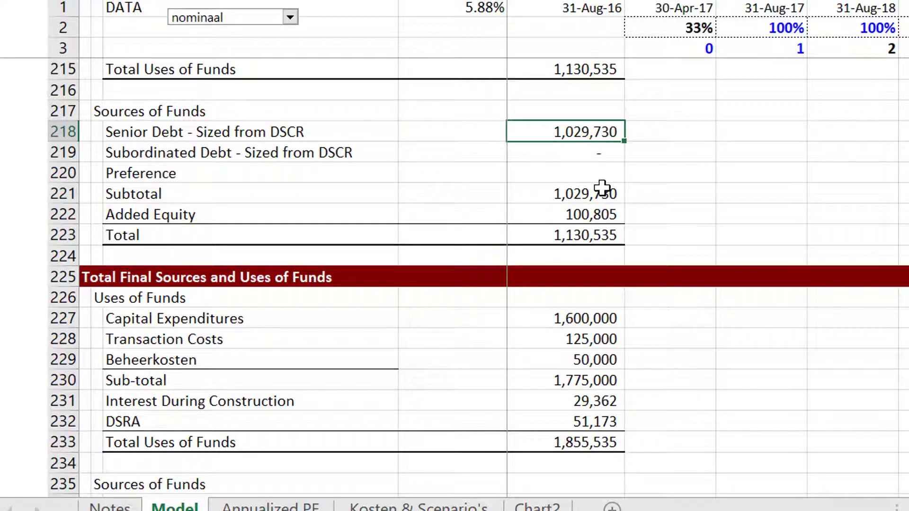
# Examine the final common equity, the sources and uses check, and the CFADS for Debt Service Coverage and Sizing section.
pyautogui.press('pagedown')
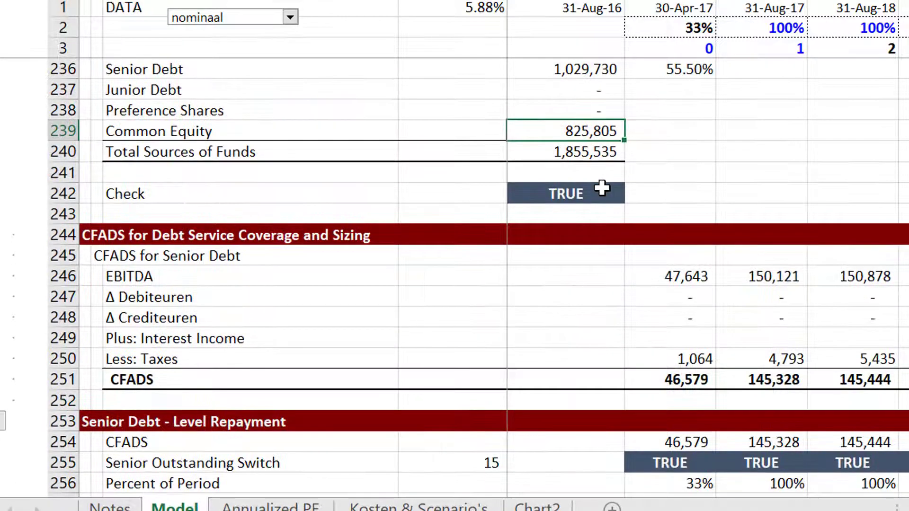
pyautogui.press('Down')
pyautogui.press('Down')
pyautogui.press('Down')
pyautogui.press('Down')
pyautogui.press('Down')
pyautogui.press('Down')
pyautogui.press('Down')
pyautogui.press('Down')
pyautogui.press('Down')
pyautogui.press('Down')
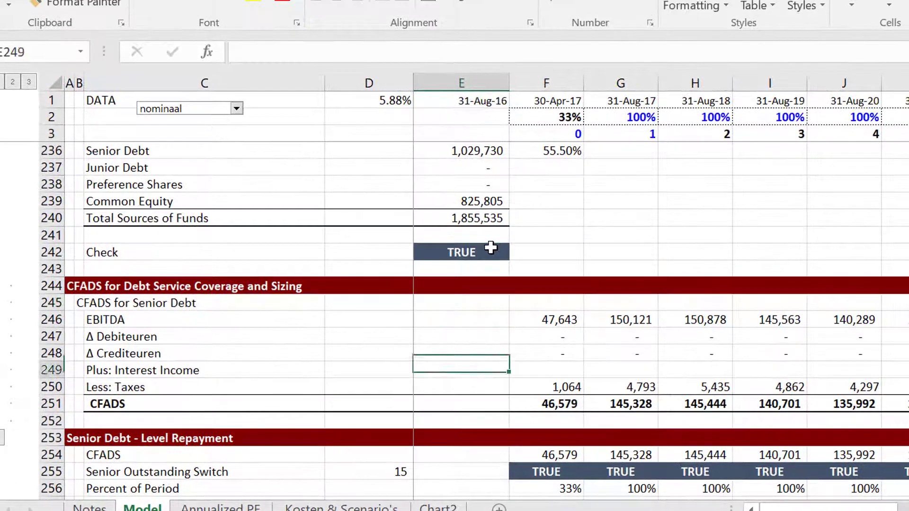
pyautogui.press('Down')
pyautogui.press('Down')
pyautogui.press('Down')
pyautogui.press('Down')
pyautogui.press('Down')
pyautogui.press('Down')
pyautogui.press('Down')
pyautogui.press('Down')
pyautogui.press('Down')
pyautogui.press('Down')
pyautogui.press('Down')
pyautogui.press('Down')
pyautogui.press('Down')
pyautogui.press('Down')
pyautogui.press('Down')
pyautogui.press('Down')
pyautogui.press('Down')
pyautogui.press('Down')
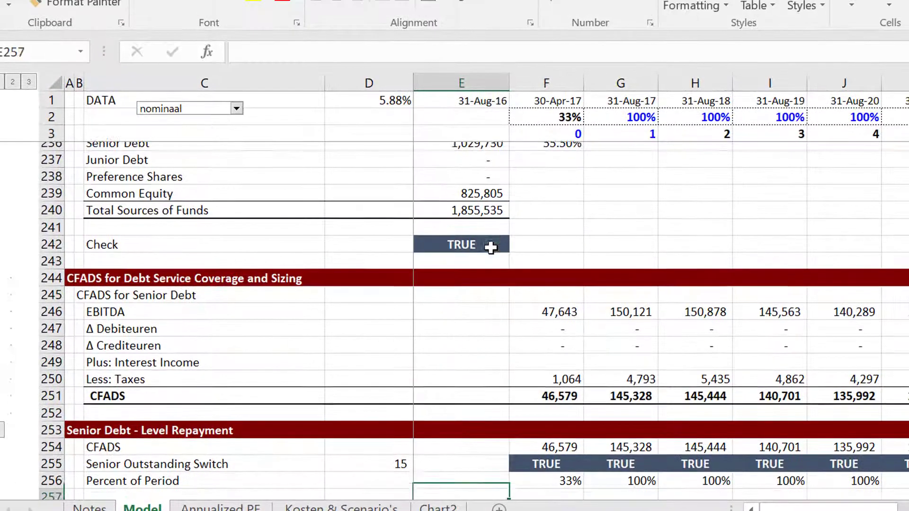
pyautogui.press('Up')
pyautogui.press('Up')
pyautogui.press('Up')
pyautogui.press('Up')
pyautogui.press('Up')
pyautogui.press('Up')
pyautogui.press('Up')
pyautogui.press('Up')
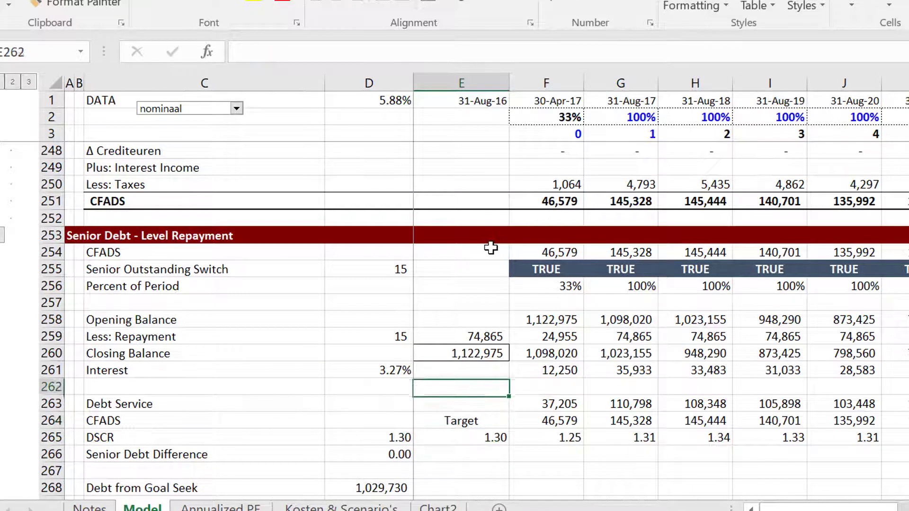
# Inspect the repayment row across the periods in the Senior Debt - Level Repayment section.
pyautogui.press('Right')
pyautogui.press('Right')
pyautogui.press('Right')
pyautogui.press('Right')
pyautogui.press('Right')
pyautogui.press('Right')
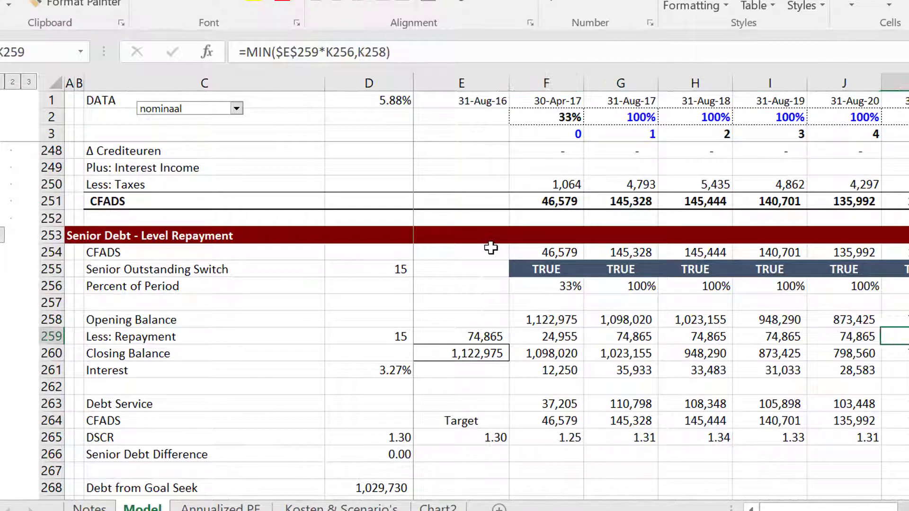
pyautogui.press('Left')
pyautogui.press('Left')
pyautogui.press('Left')
pyautogui.press('Left')
pyautogui.press('Left')
pyautogui.press('Left')
pyautogui.press('Right')
pyautogui.press('Right')
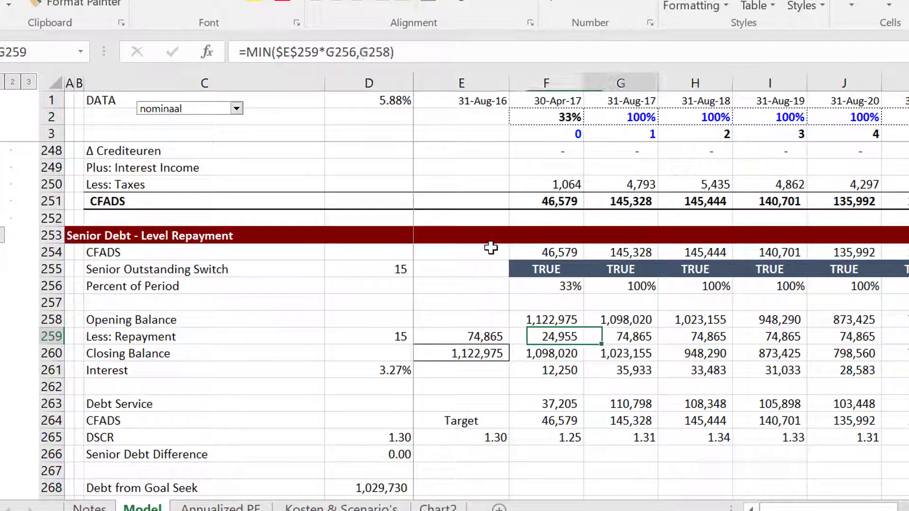
pyautogui.press('Right')
pyautogui.press('Left')
pyautogui.press('Left')
pyautogui.press('Right')
pyautogui.press('Right')
pyautogui.press('Right')
pyautogui.press('Right')
pyautogui.press('Right')
pyautogui.press('Right')
pyautogui.press('Right')
pyautogui.press('Right')
pyautogui.press('Right')
pyautogui.press('Right')
pyautogui.press('Right')
pyautogui.press('Right')
pyautogui.press('Right')
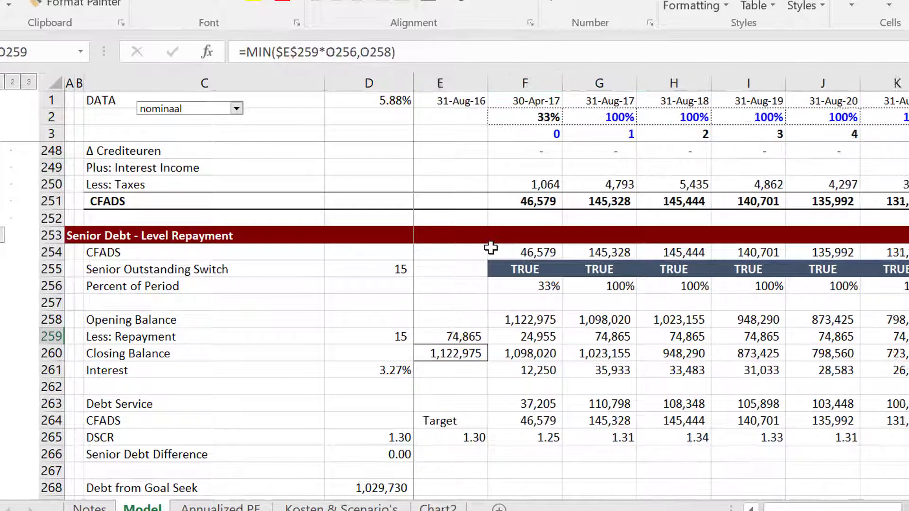
pyautogui.press('Left')
pyautogui.press('Left')
pyautogui.press('Left')
pyautogui.press('Left')
pyautogui.press('Left')
pyautogui.press('Left')
pyautogui.press('Left')
pyautogui.press('Left')
pyautogui.press('Left')
pyautogui.press('Home')
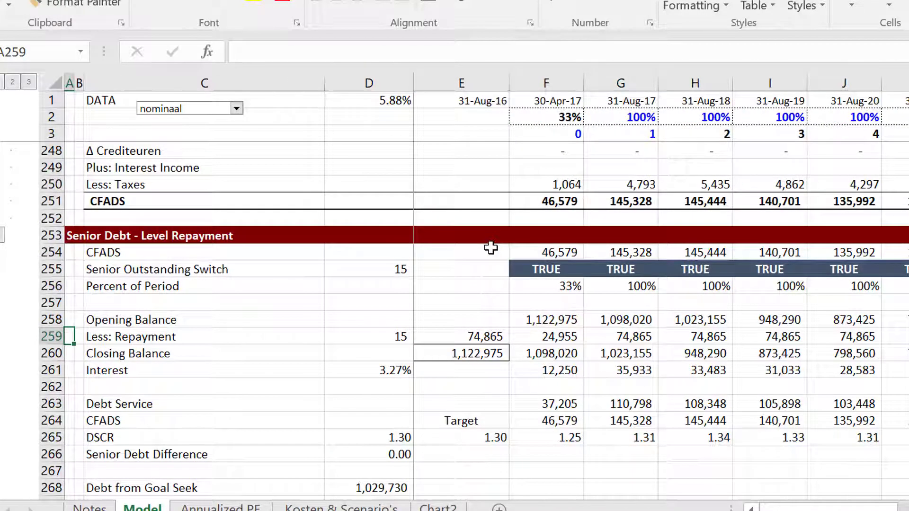
# In the Summary section, switch the scenario to minimaal and raise the Target Equity IRR to 8.80%.
pyautogui.press('pageup')
pyautogui.press('pageup')
pyautogui.press('pageup')
pyautogui.press('pageup')
pyautogui.press('pageup')
pyautogui.press('pageup')
pyautogui.press('pageup')
pyautogui.press('pageup')
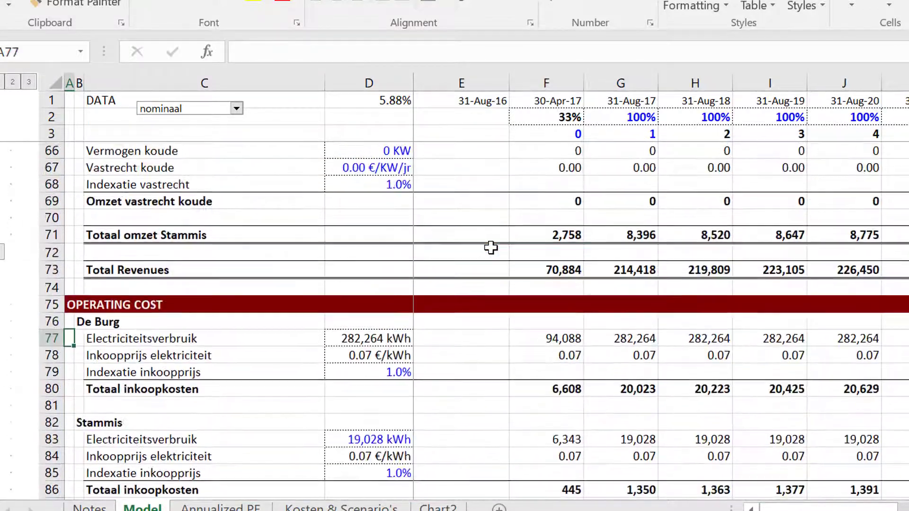
pyautogui.press('pageup')
pyautogui.press('pageup')
pyautogui.press('Down')
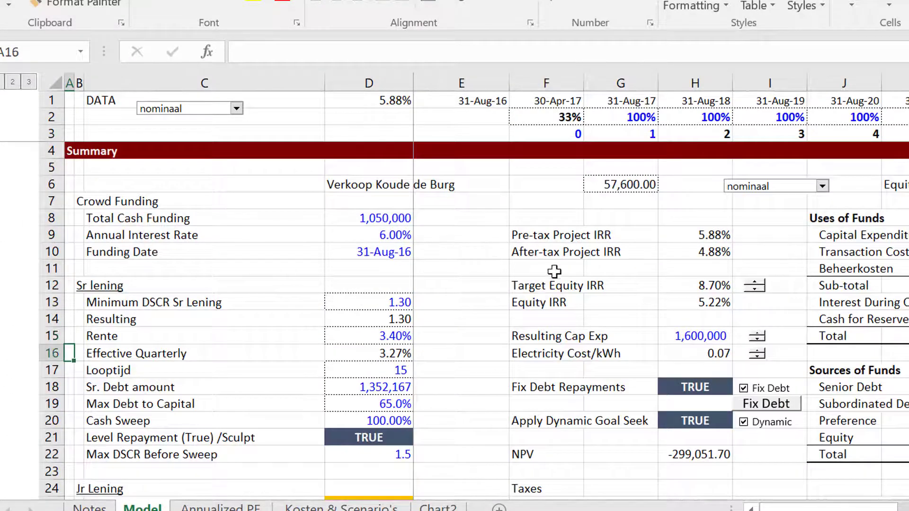
pyautogui.click(449, 253)
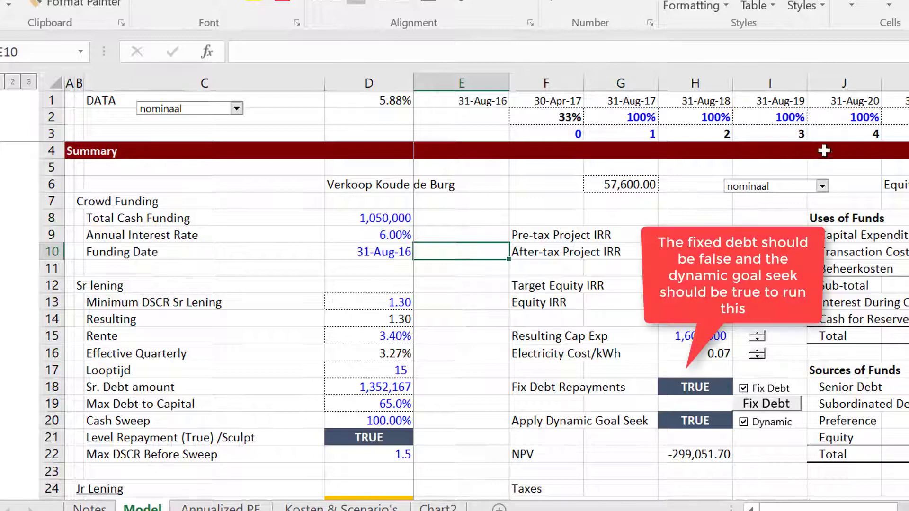
pyautogui.click(822, 186)
pyautogui.click(748, 205)
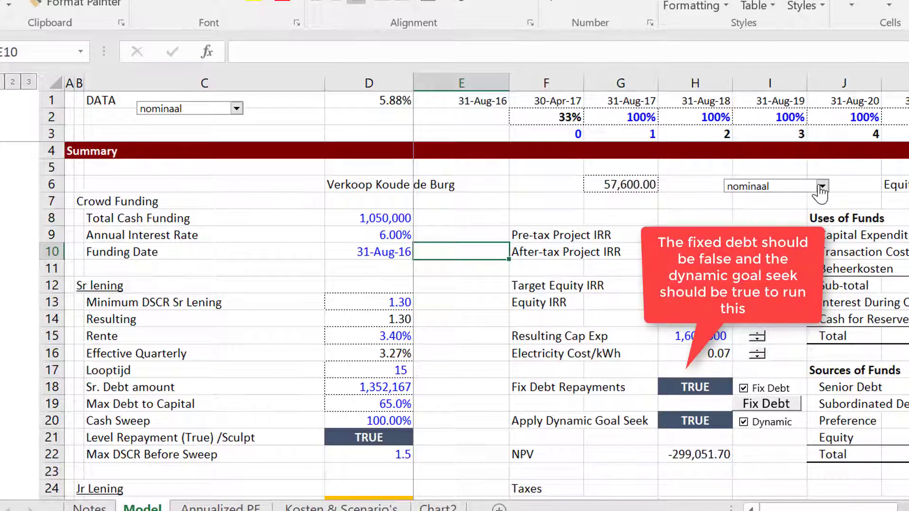
pyautogui.click(664, 207)
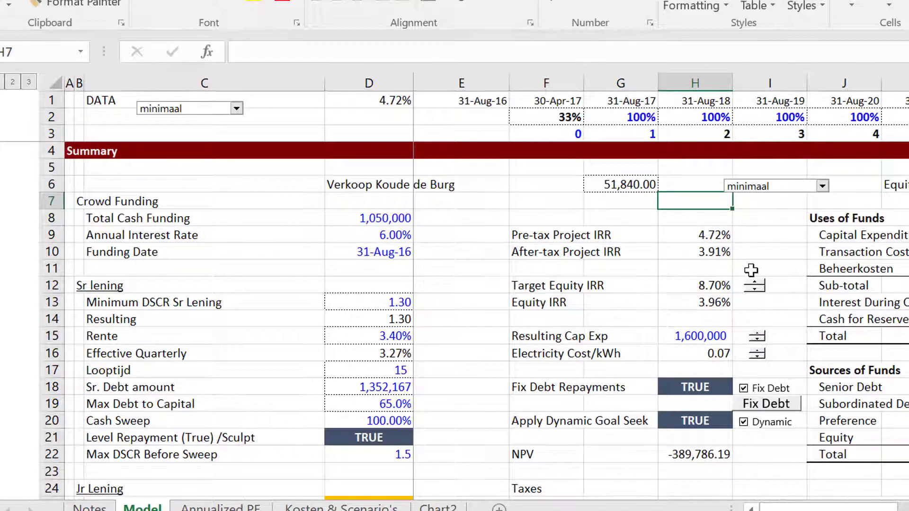
pyautogui.click(755, 284)
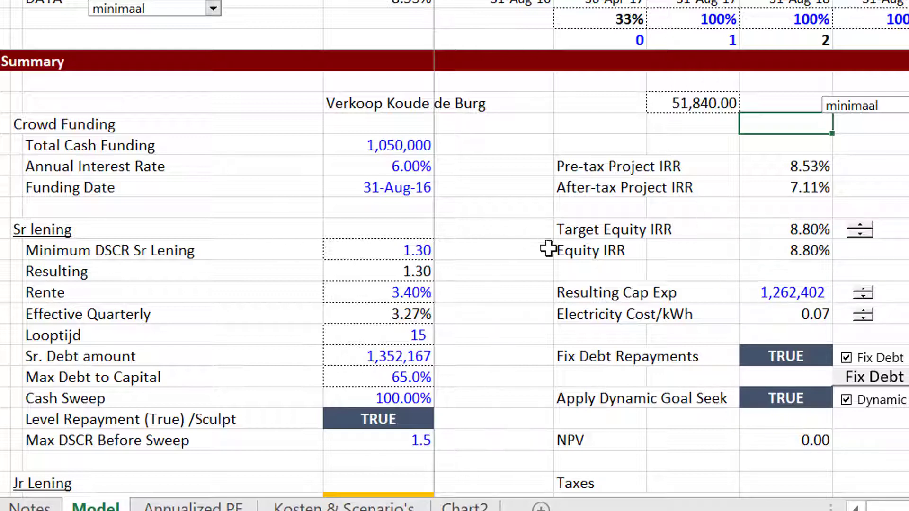
# Examine the senior loan's minimum DSCR and the senior debt percentage under Sources of Funds in the Summary.
pyautogui.click(388, 262)
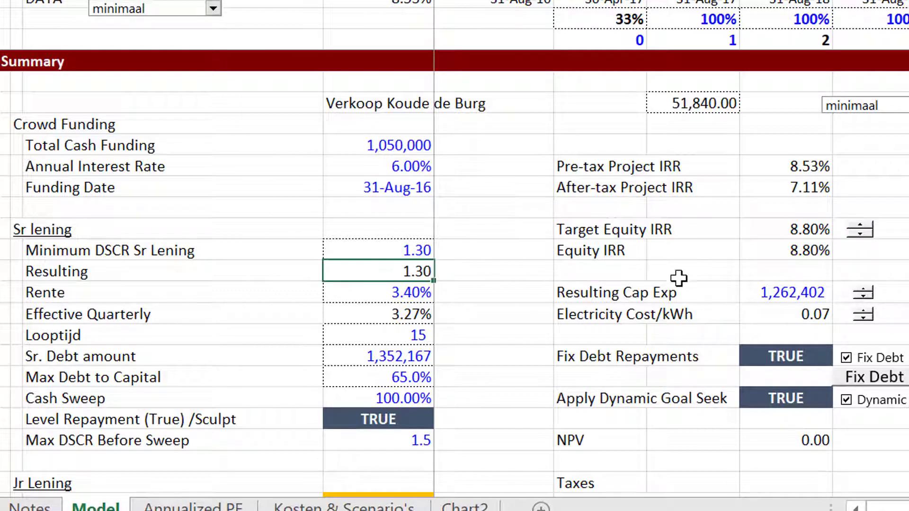
pyautogui.press('Up')
pyautogui.press('Right')
pyautogui.press('Right')
pyautogui.press('Right')
pyautogui.press('Right')
pyautogui.press('Right')
pyautogui.press('Right')
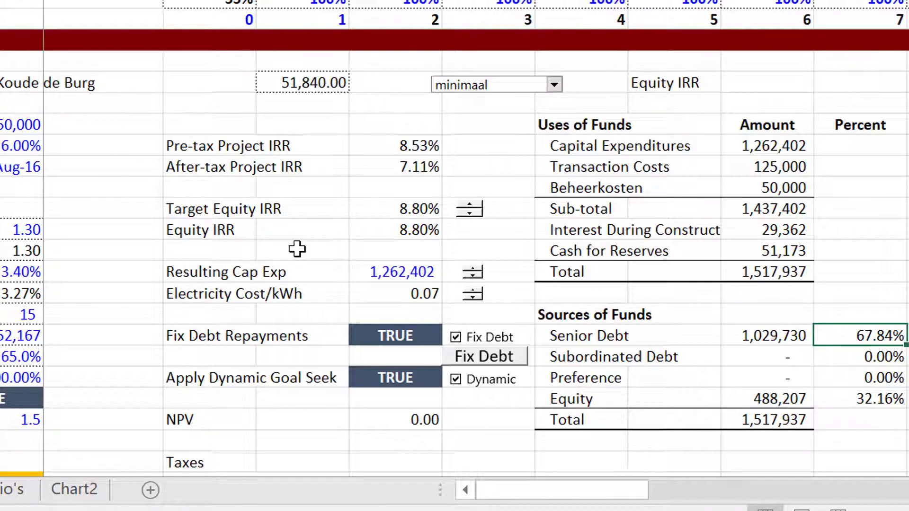
pyautogui.press('Left')
pyautogui.press('Left')
pyautogui.press('Left')
pyautogui.press('Left')
pyautogui.press('Left')
pyautogui.press('Left')
pyautogui.press('Left')
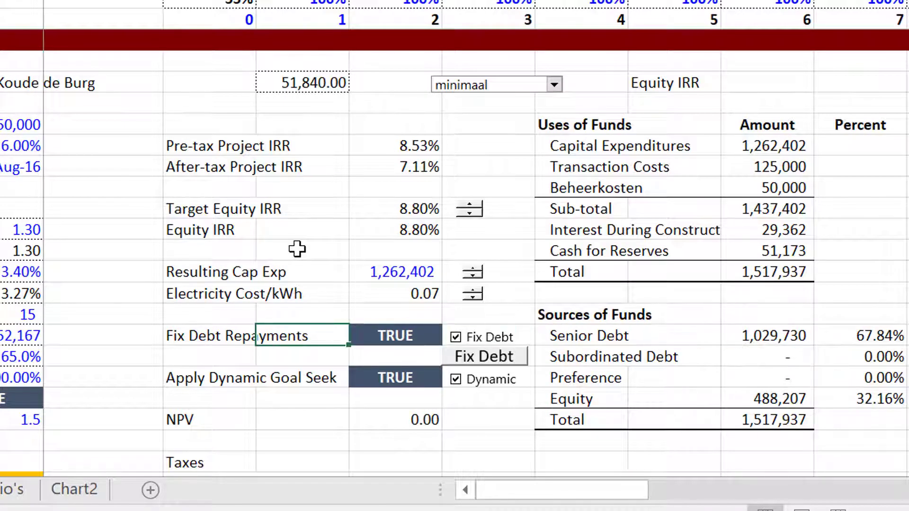
# Set the senior loan's minimum DSCR to 1.25 and turn off Fix Debt for the debt repayments.
pyautogui.press('Up')
pyautogui.press('Up')
pyautogui.press('Up')
pyautogui.press('Up')
pyautogui.press('Up')
pyautogui.press('Left')
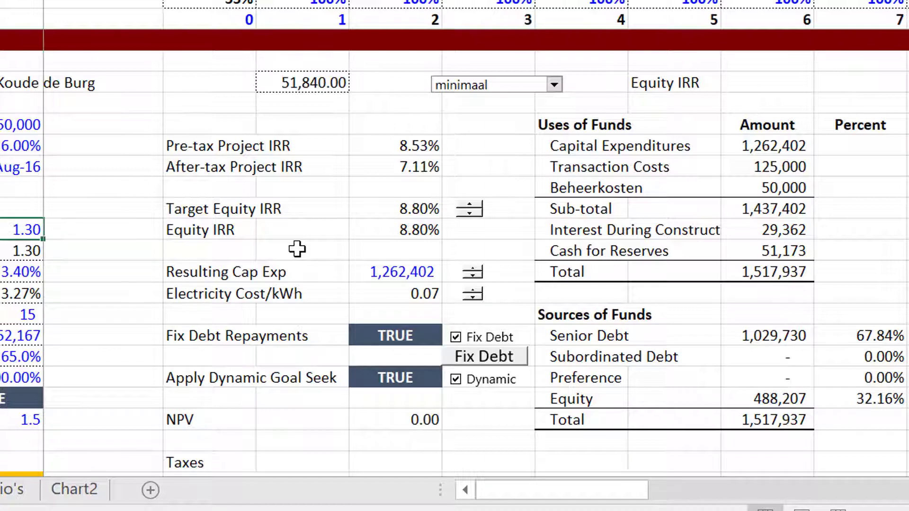
pyautogui.press('F2')
pyautogui.press('BackSpace')
pyautogui.write('25')
pyautogui.press('Return')
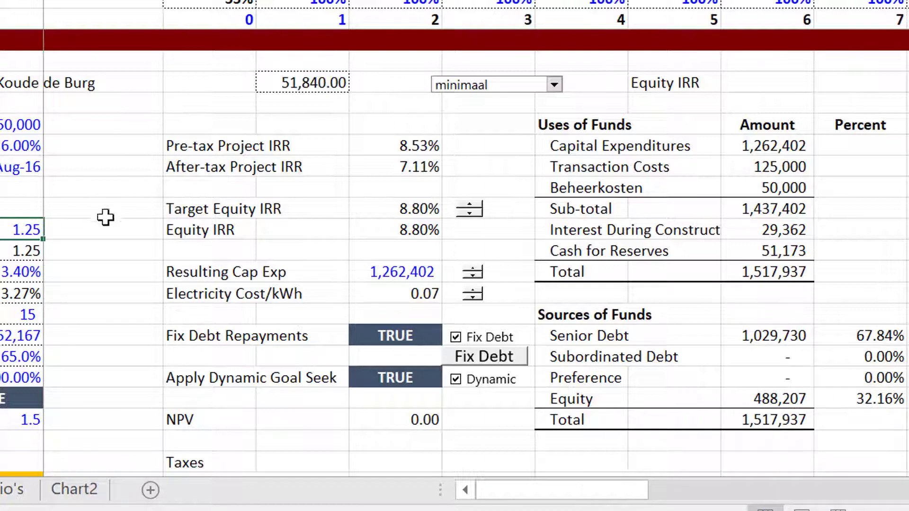
pyautogui.click(455, 337)
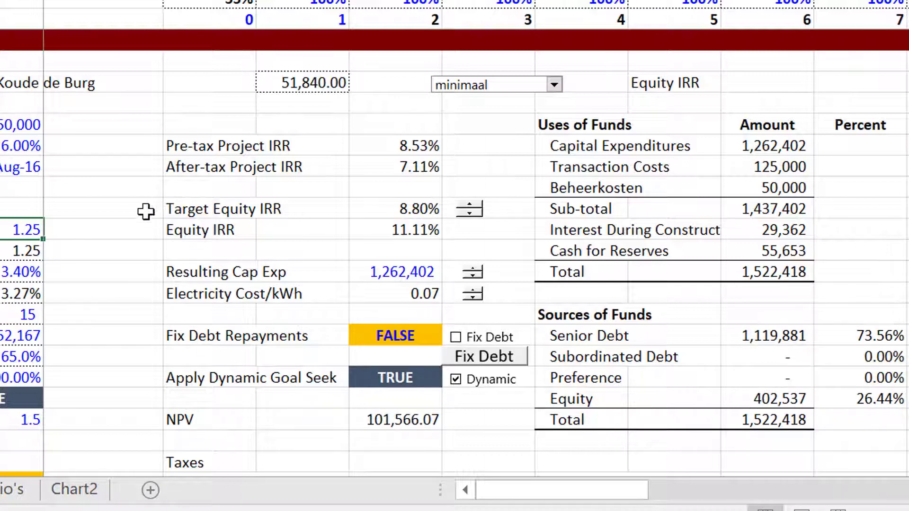
pyautogui.write('.1')
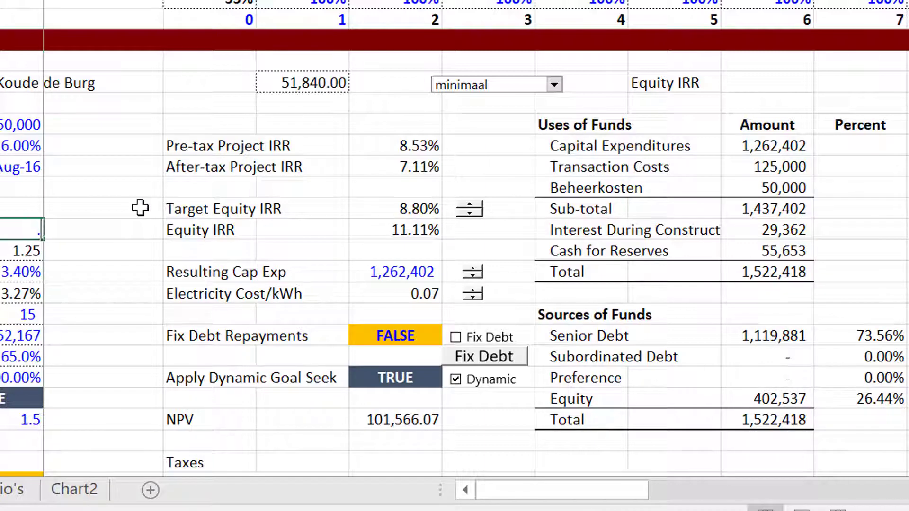
pyautogui.write('4')
pyautogui.press('Return')
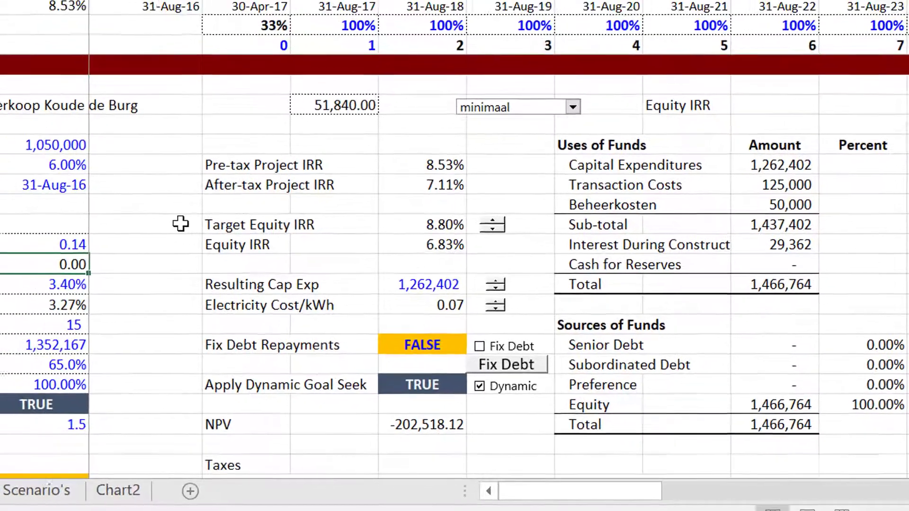
# Set the senior loan's minimum DSCR to 1.4 and check the effect on the Equity IRR.
pyautogui.write('1.')
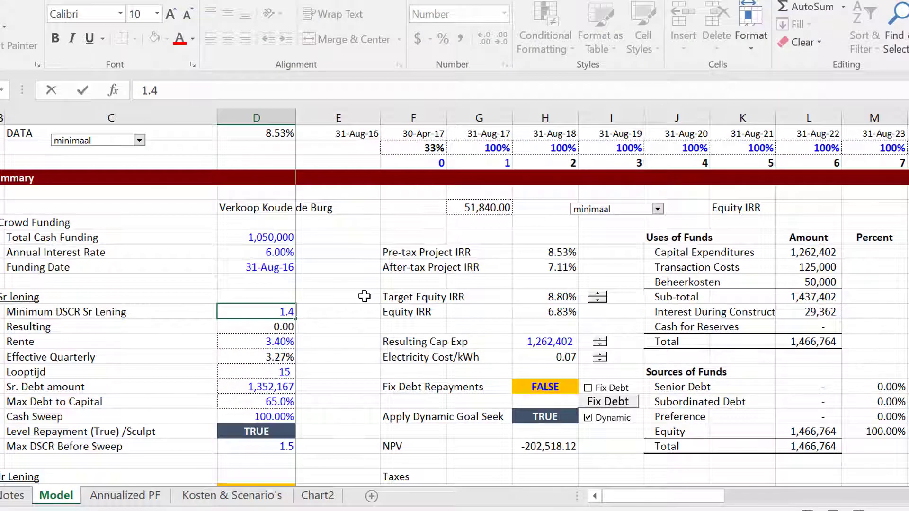
pyautogui.press('Return')
pyautogui.press('Up')
pyautogui.press('Right')
pyautogui.press('Right')
pyautogui.press('Right')
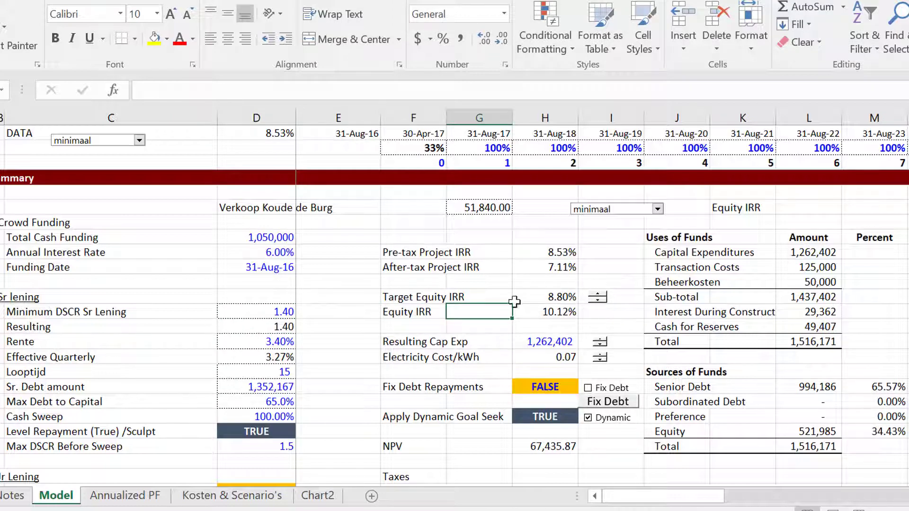
# Enter .13 as the senior loan's minimum DSCR.
pyautogui.press('Left')
pyautogui.press('Left')
pyautogui.press('Left')
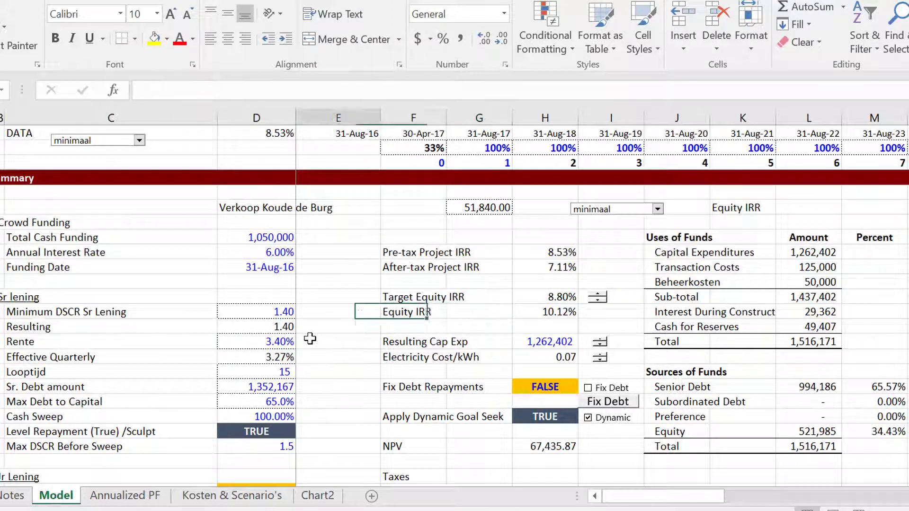
pyautogui.write('.13')
pyautogui.press('Return')
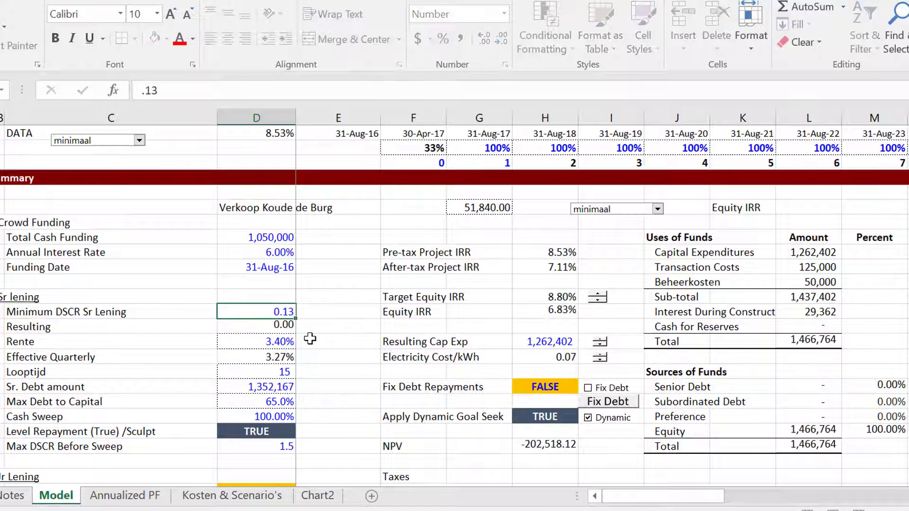
# Correct the senior loan's minimum DSCR to 1.3 and check the effect on the Equity IRR.
pyautogui.press('Up')
pyautogui.write('1')
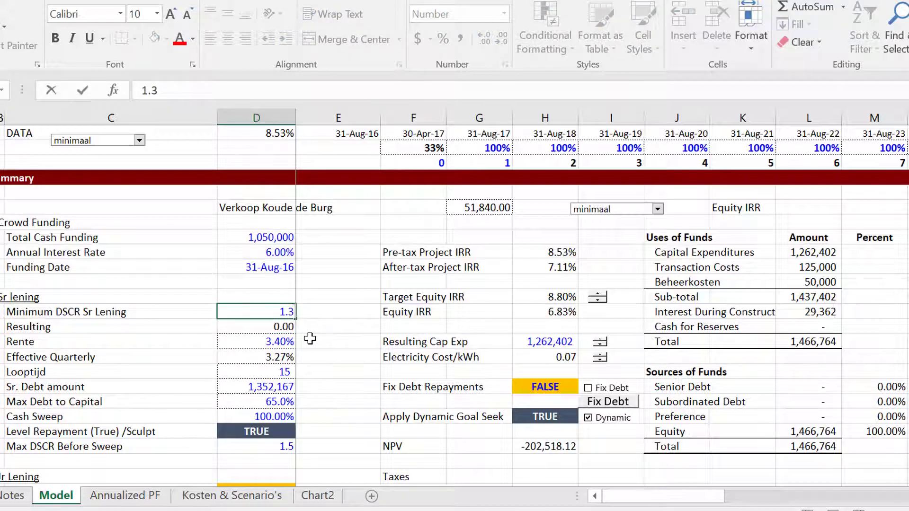
pyautogui.write('.3')
pyautogui.press('Return')
pyautogui.press('Up')
pyautogui.press('Right')
pyautogui.press('Right')
pyautogui.press('Right')
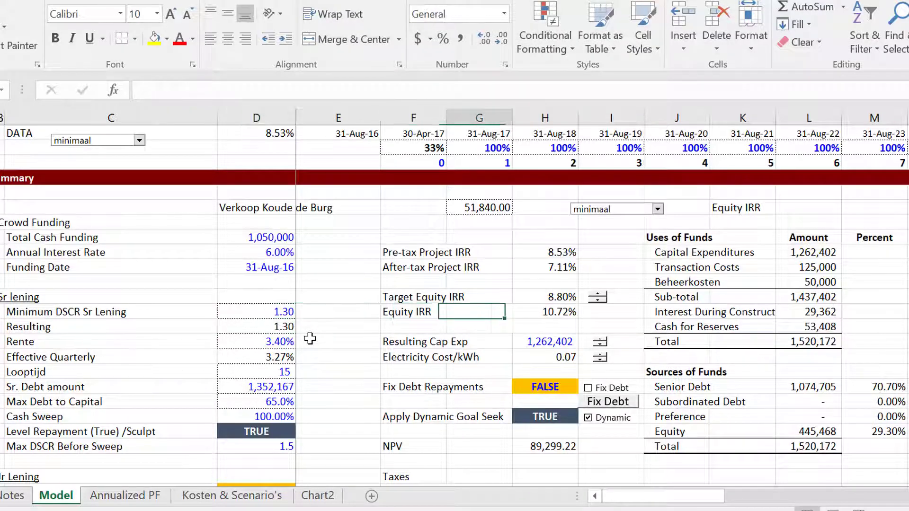
# Set the senior loan's minimum DSCR to 1.2 and lower the Target Equity IRR to 8.70%.
pyautogui.press('Left')
pyautogui.press('Left')
pyautogui.press('Left')
pyautogui.write('1.2')
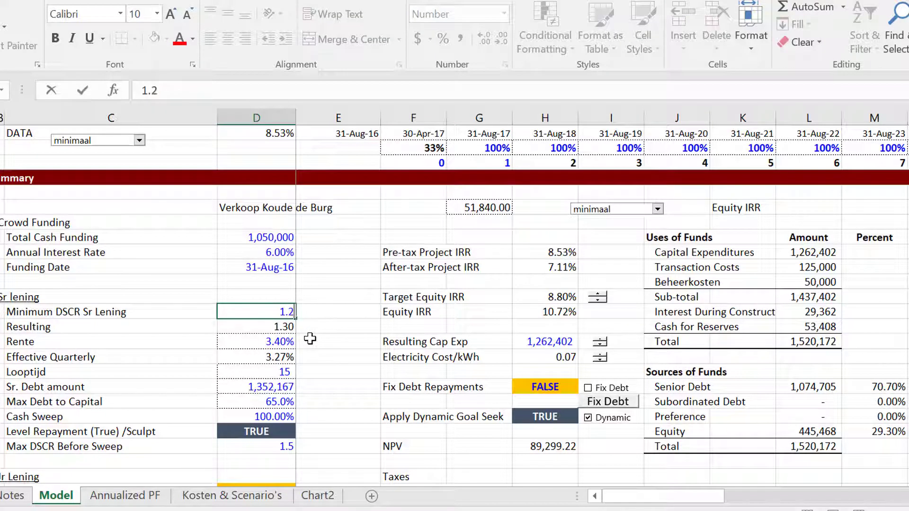
pyautogui.press('Return')
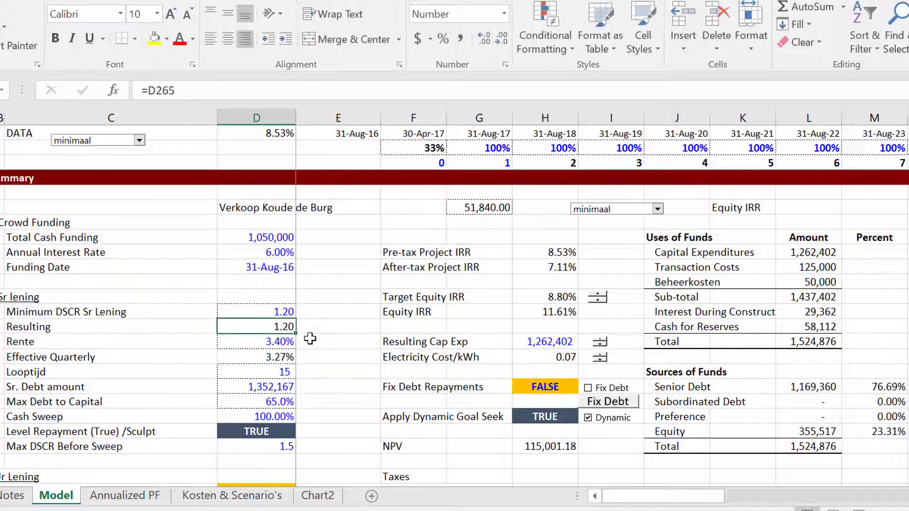
pyautogui.press('Up')
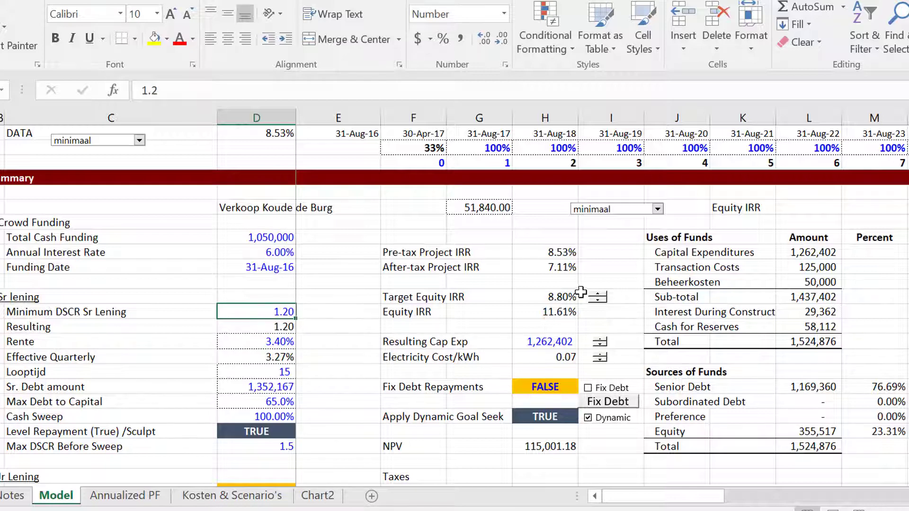
pyautogui.click(595, 303)
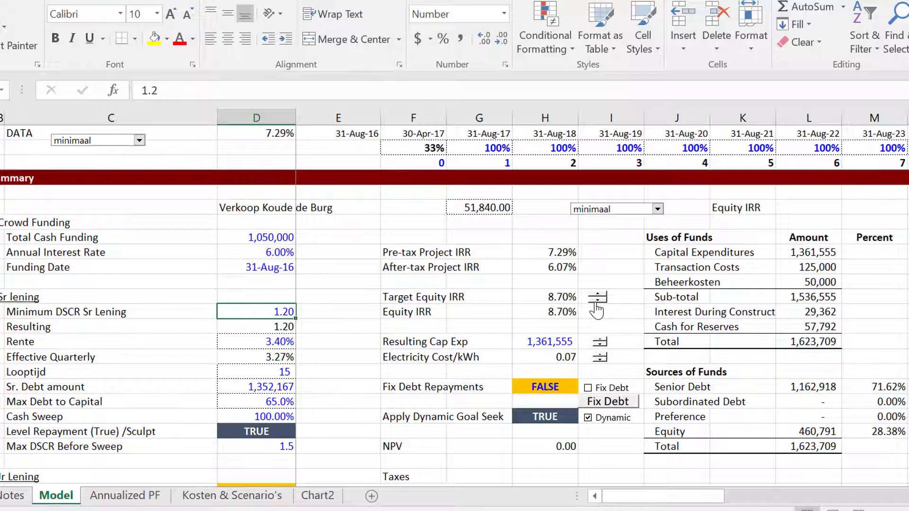
# Open the code of the capexpgoalseek macro assigned to the Target Equity IRR control, and return to the Summary.
pyautogui.rightClick(597, 303)
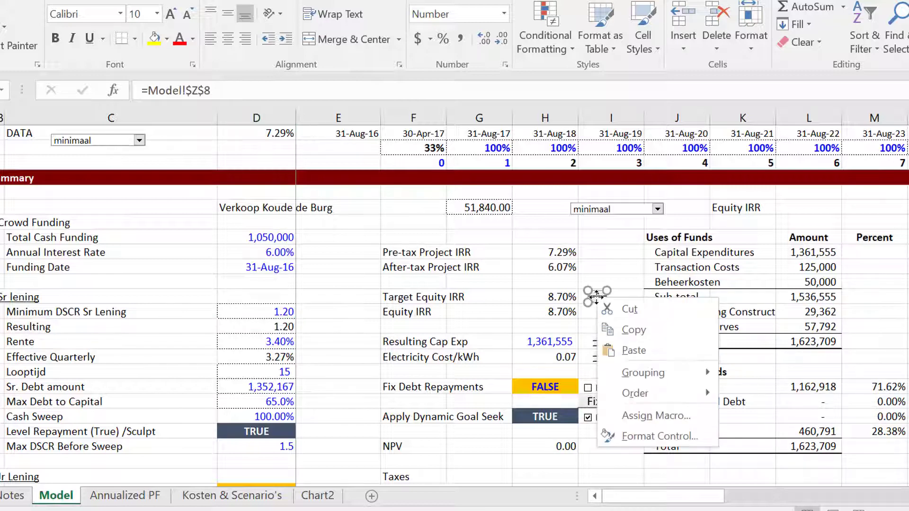
pyautogui.click(631, 419)
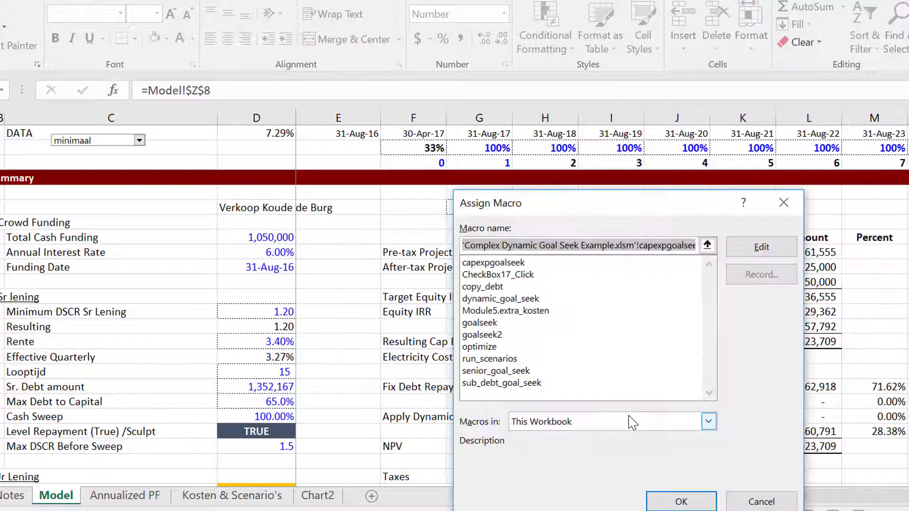
pyautogui.click(759, 248)
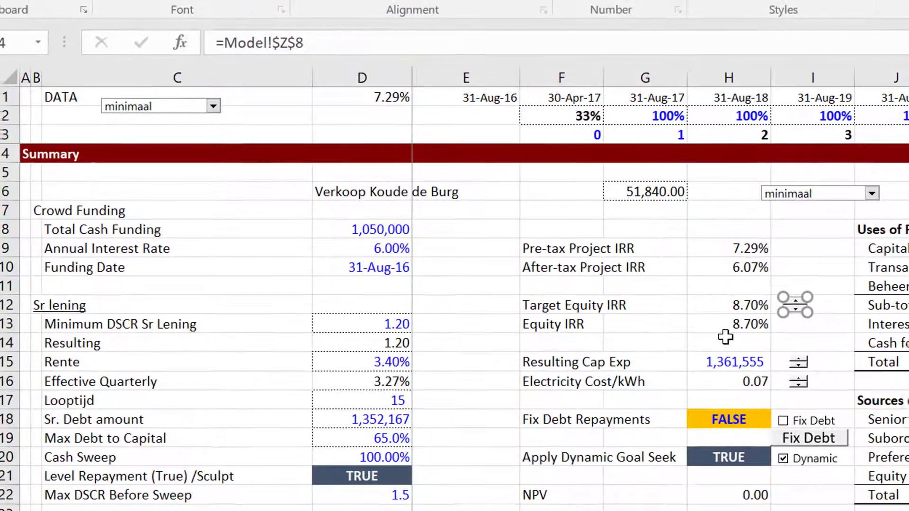
pyautogui.click(723, 331)
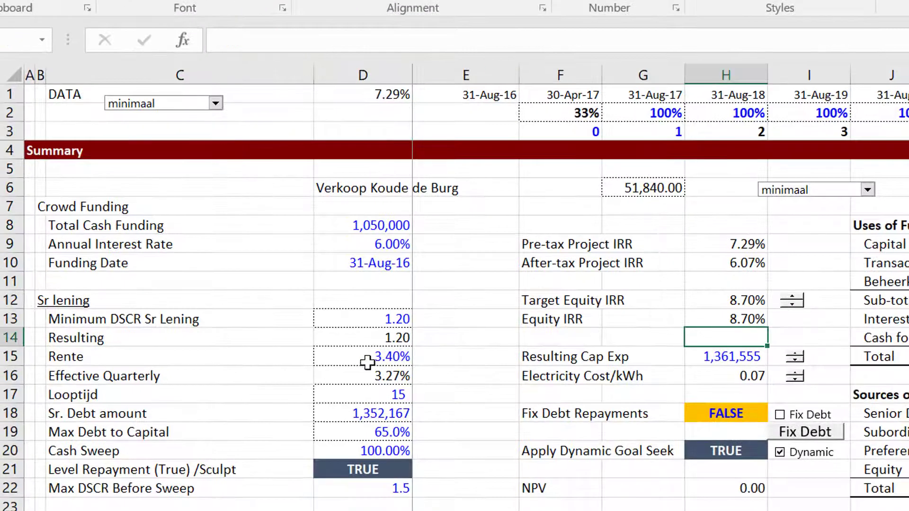
# Set the senior loan's minimum DSCR to 1.3, and step the Target Equity IRR to 8.60% and back up to 8.70%.
pyautogui.click(375, 312)
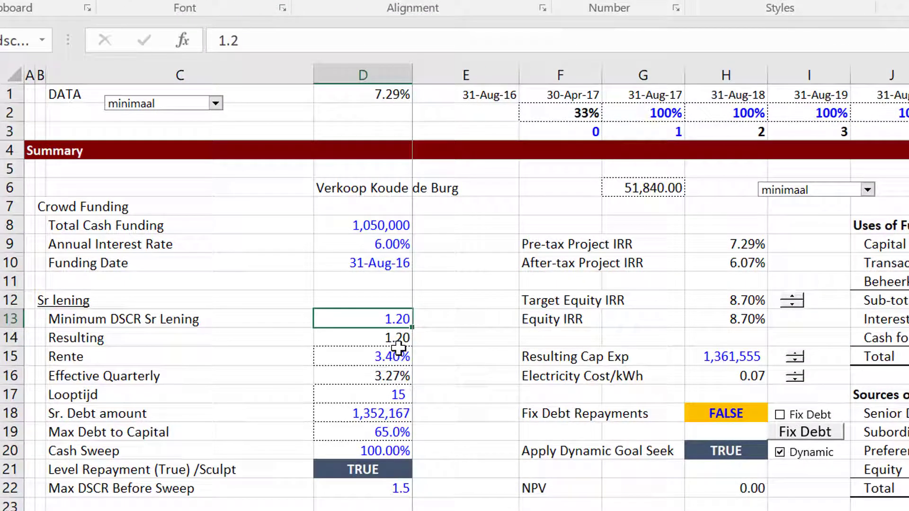
pyautogui.write('1.3')
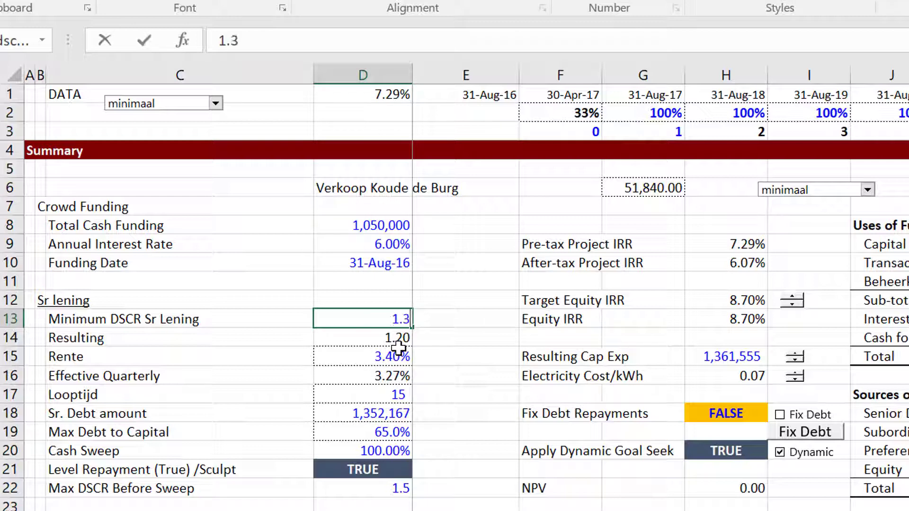
pyautogui.press('Return')
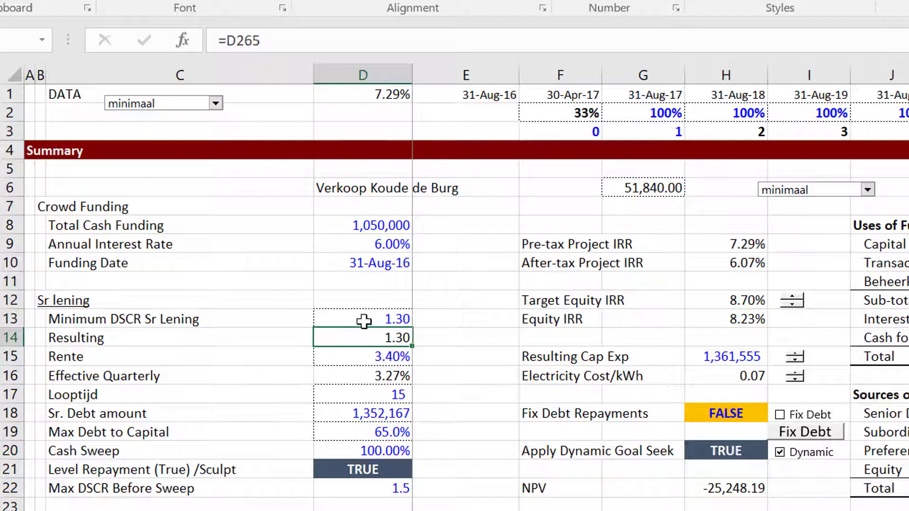
pyautogui.click(800, 305)
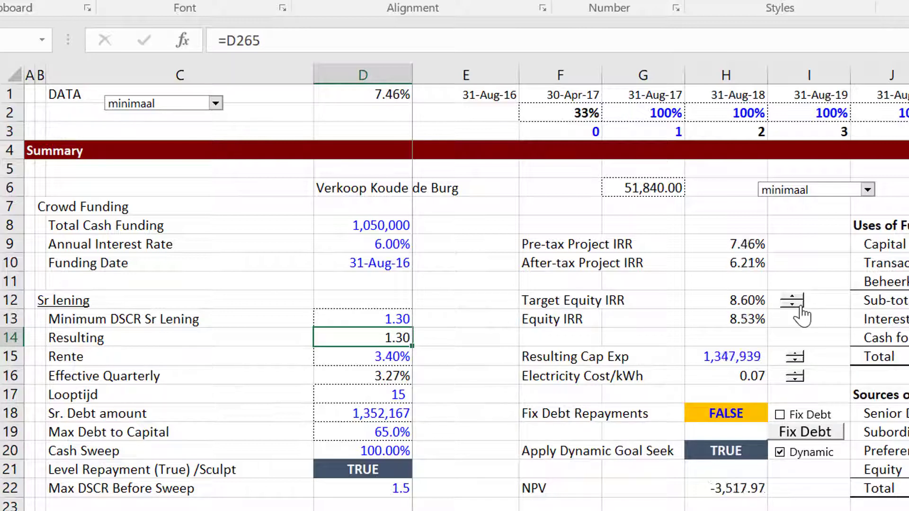
pyautogui.click(789, 297)
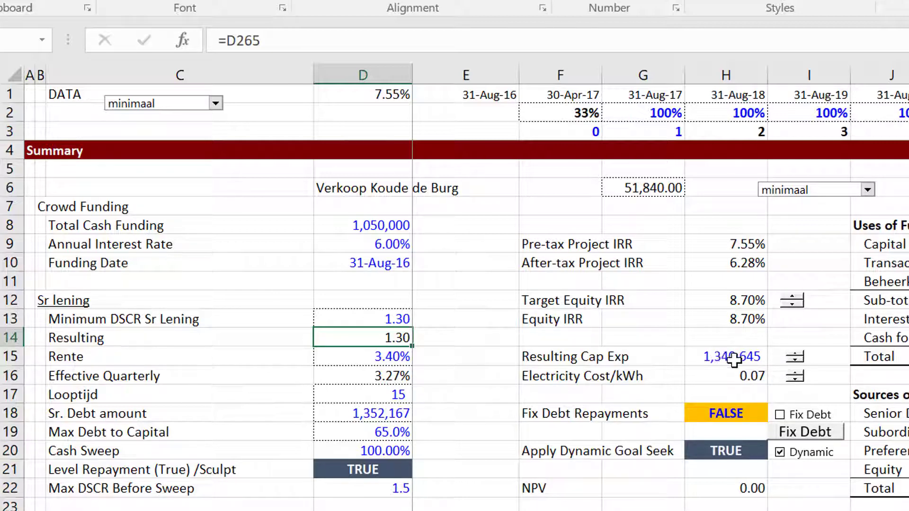
# Set the senior loan's minimum DSCR to 1.5, and step the Target Equity IRR to 8.60% and back up to 8.70%.
pyautogui.press('Up')
pyautogui.write('1.')
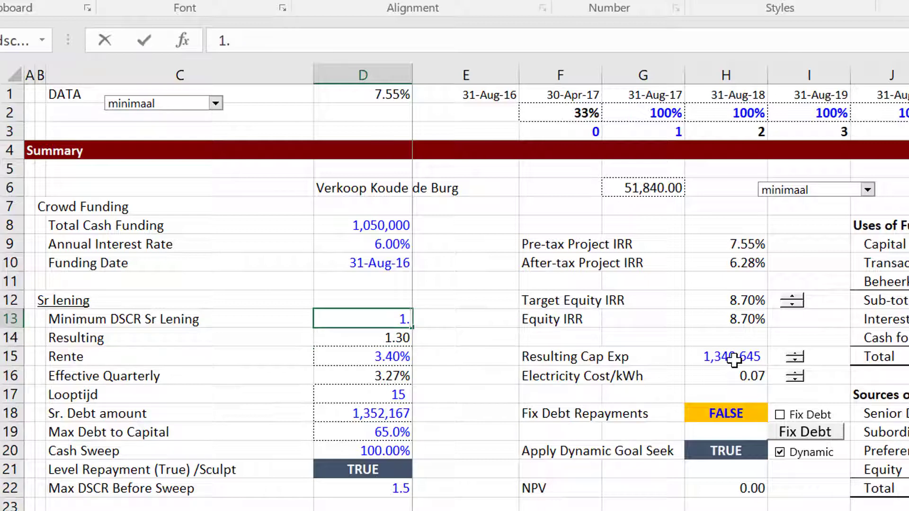
pyautogui.press('Return')
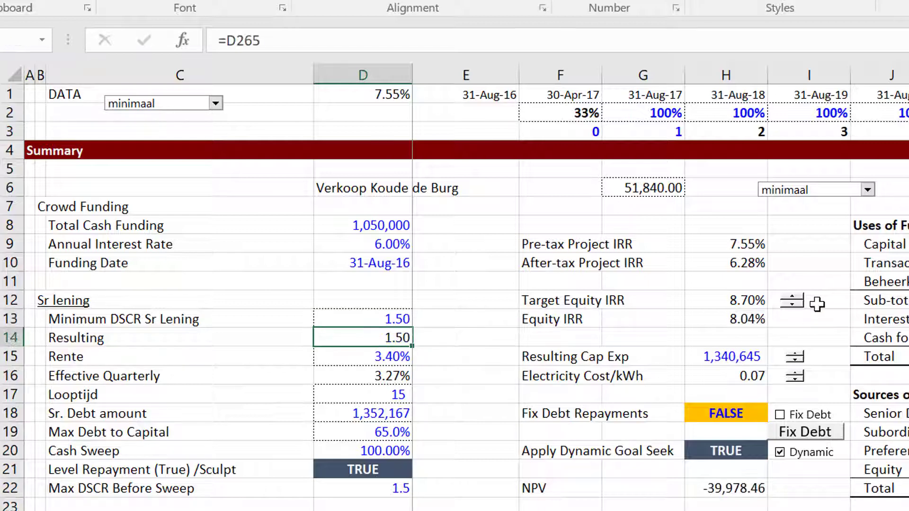
pyautogui.click(797, 305)
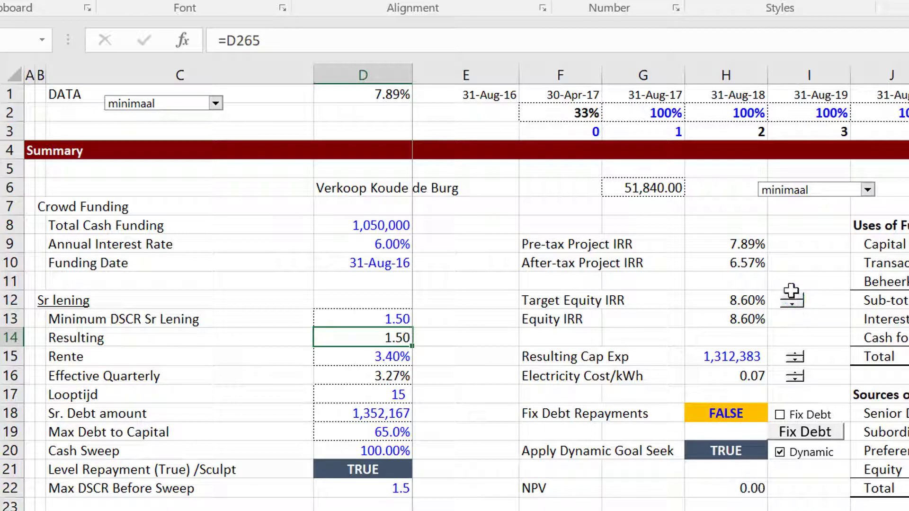
pyautogui.click(793, 299)
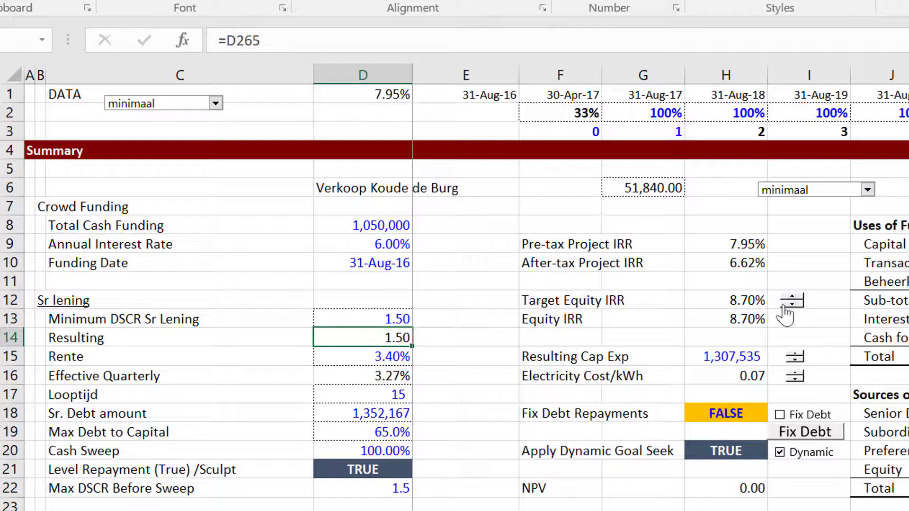
# Set the senior loan's minimum DSCR to 1.3 and lower the Target Equity IRR to 8.60%.
pyautogui.click(789, 339)
pyautogui.press('Left')
pyautogui.press('Left')
pyautogui.press('Left')
pyautogui.press('Left')
pyautogui.press('Left')
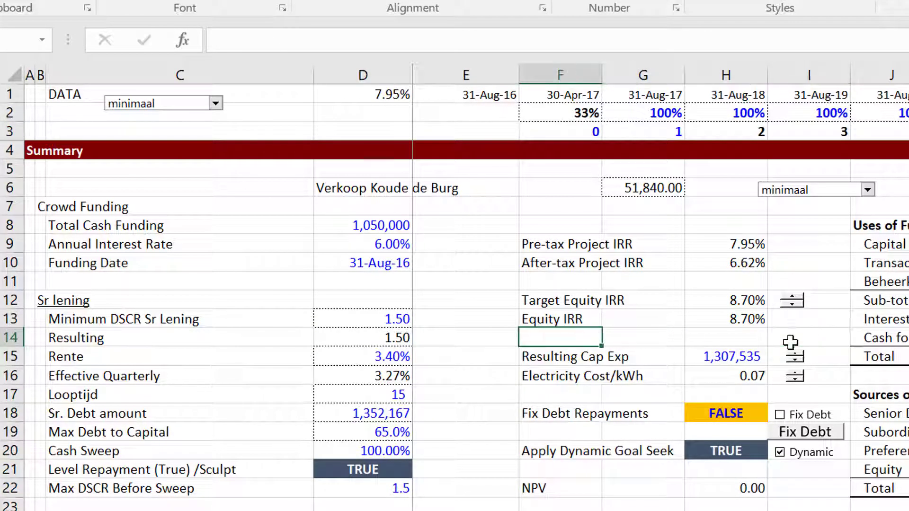
pyautogui.press('Up')
pyautogui.press('Left')
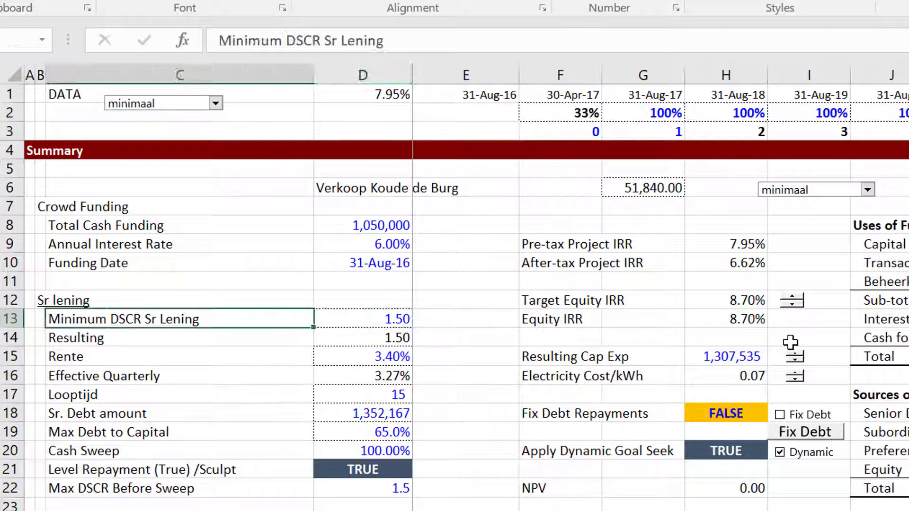
pyautogui.press('Right')
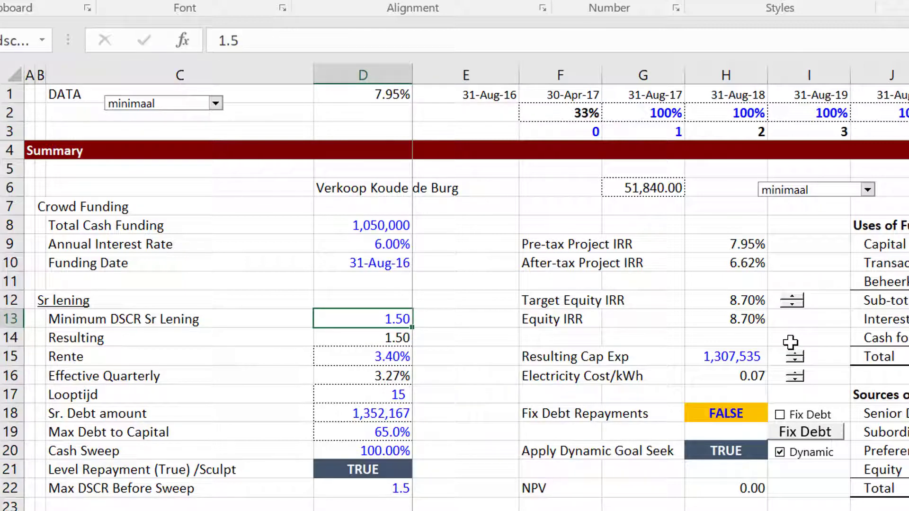
pyautogui.press('F2')
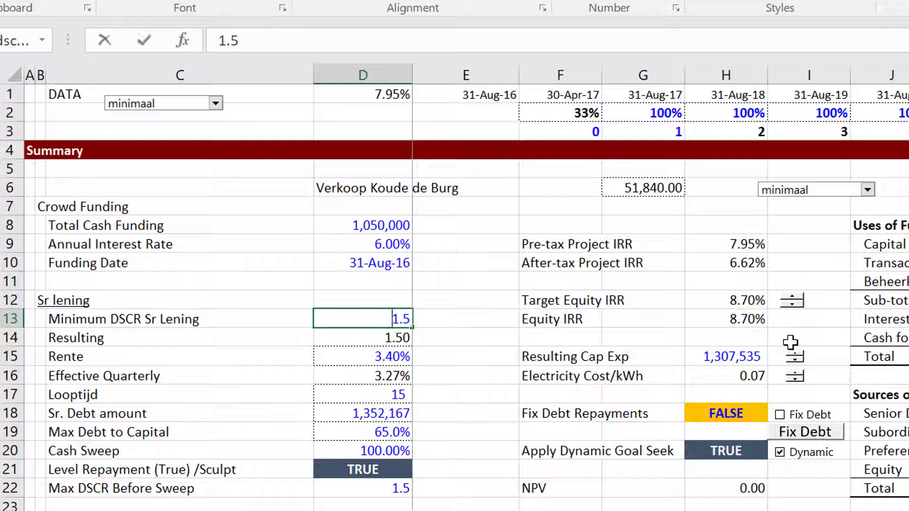
pyautogui.press('BackSpace')
pyautogui.write('3')
pyautogui.press('Return')
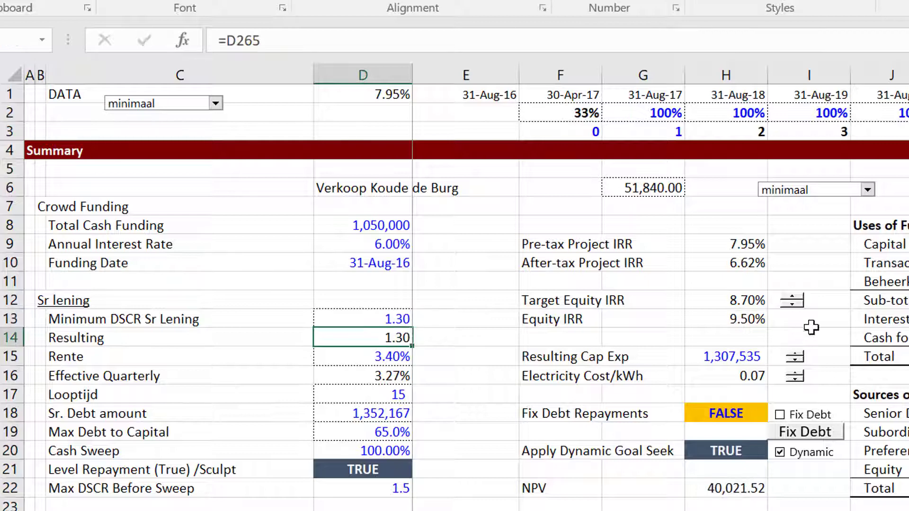
pyautogui.click(802, 305)
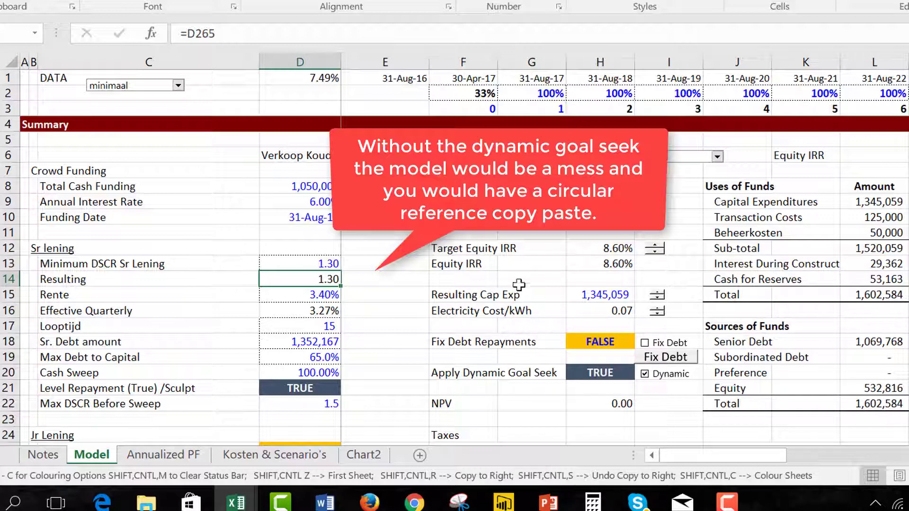
# Examine the senior loan assumptions in the Summary, from the minimum DSCR down to the first junior loan settings.
pyautogui.click(436, 265)
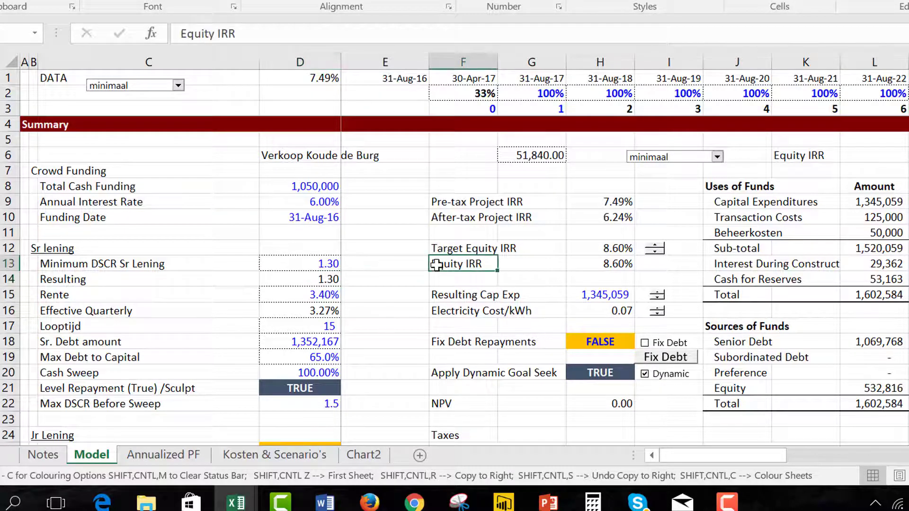
pyautogui.press('Left')
pyautogui.press('Left')
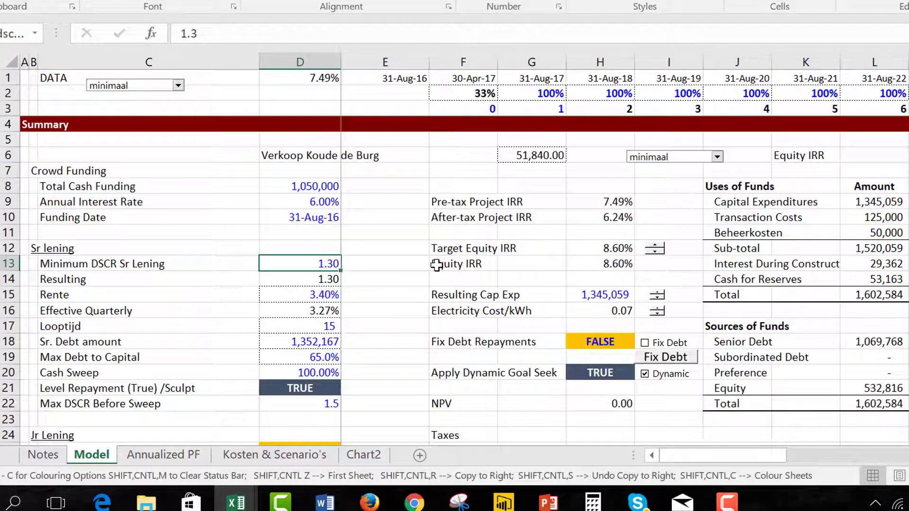
pyautogui.press('Down')
pyautogui.press('Down')
pyautogui.press('Down')
pyautogui.press('Down')
pyautogui.press('Down')
pyautogui.press('Down')
pyautogui.press('Down')
pyautogui.press('Down')
pyautogui.press('Down')
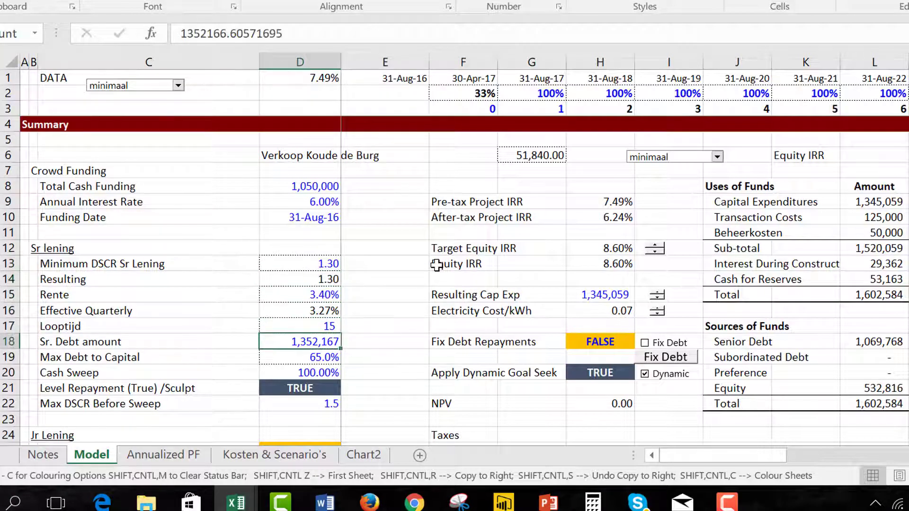
pyautogui.press('Down')
pyautogui.press('Down')
pyautogui.press('Down')
pyautogui.press('Down')
pyautogui.press('Down')
pyautogui.press('Down')
pyautogui.press('Down')
pyautogui.press('Up')
pyautogui.press('Up')
pyautogui.press('Up')
pyautogui.press('Down')
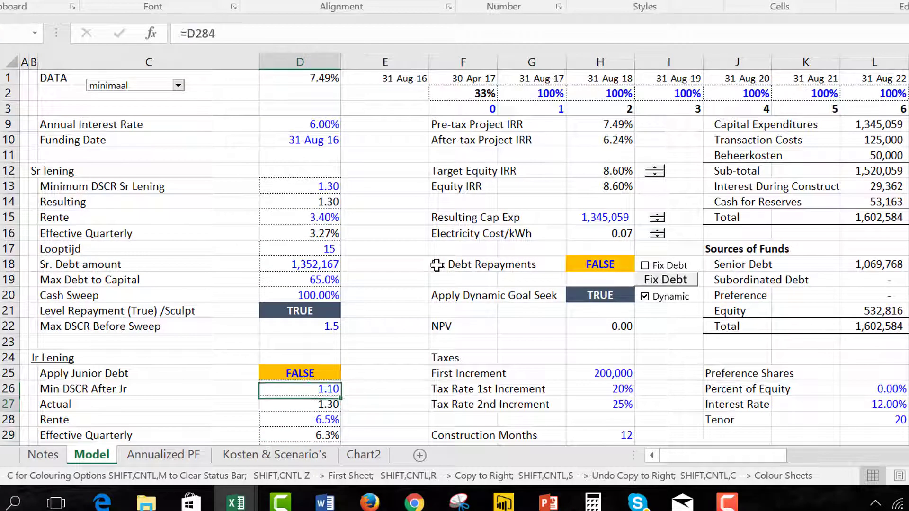
# Set the Tax Rate 1st Increment to 0%.
pyautogui.press('Right')
pyautogui.press('Right')
pyautogui.press('Up')
pyautogui.press('Right')
pyautogui.press('Right')
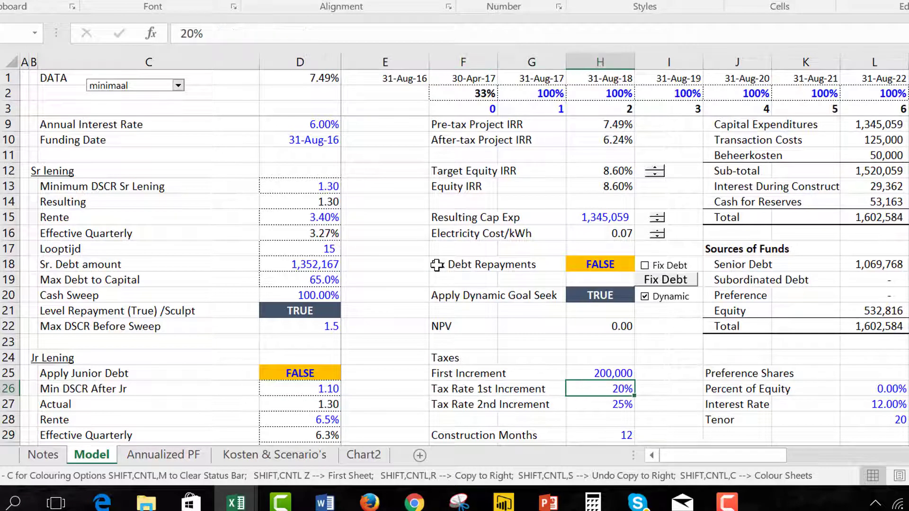
pyautogui.write('0')
pyautogui.press('Return')
pyautogui.press('Up')
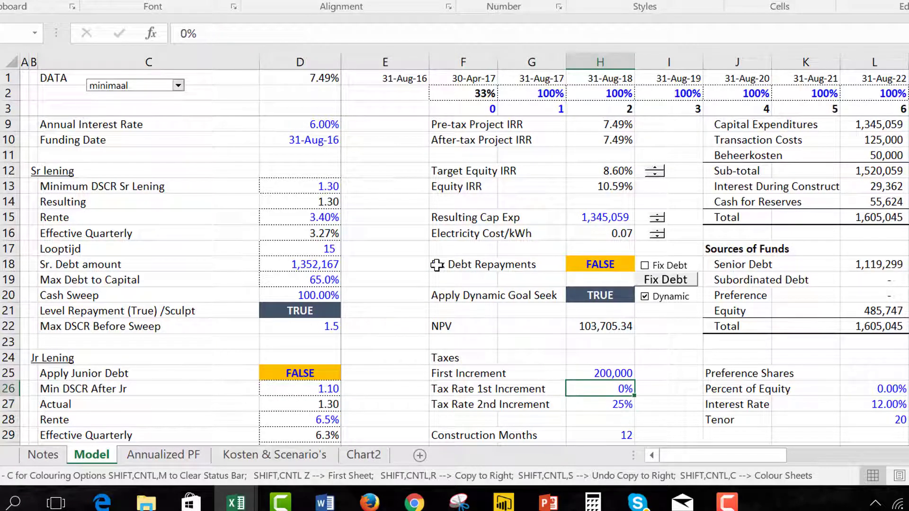
# Switch Apply Junior Debt to TRUE for the junior loan.
pyautogui.click(314, 372)
pyautogui.write('true')
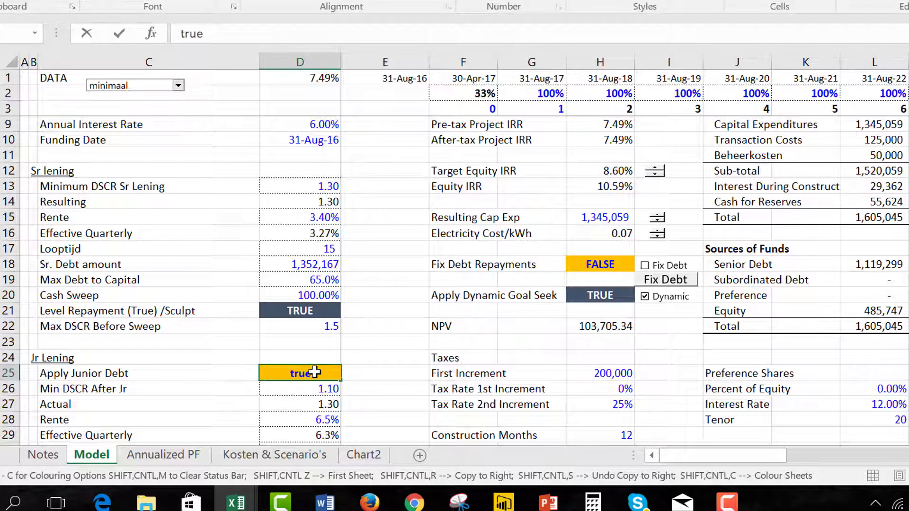
pyautogui.press('Return')
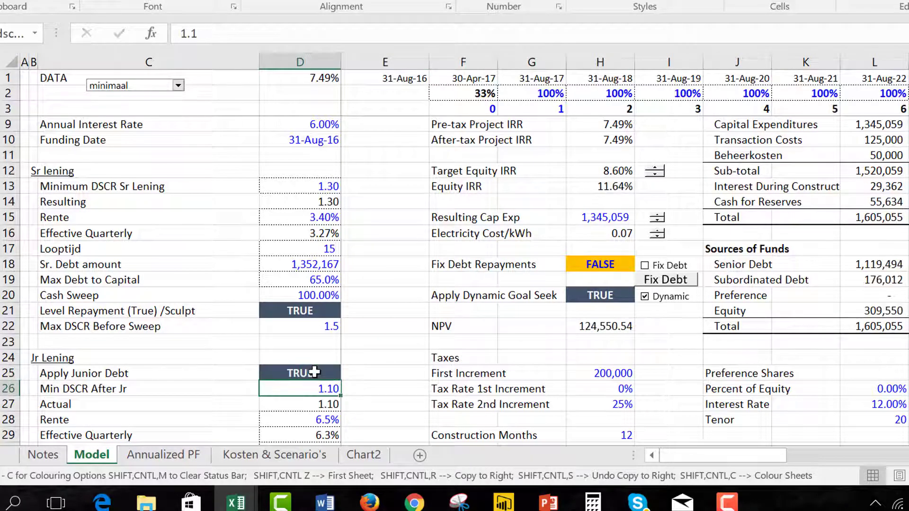
# Examine the junior loan's assumptions, from the minimum DSCR through the interest rate to the loan term.
pyautogui.press('Down')
pyautogui.press('Up')
pyautogui.press('Down')
pyautogui.press('Up')
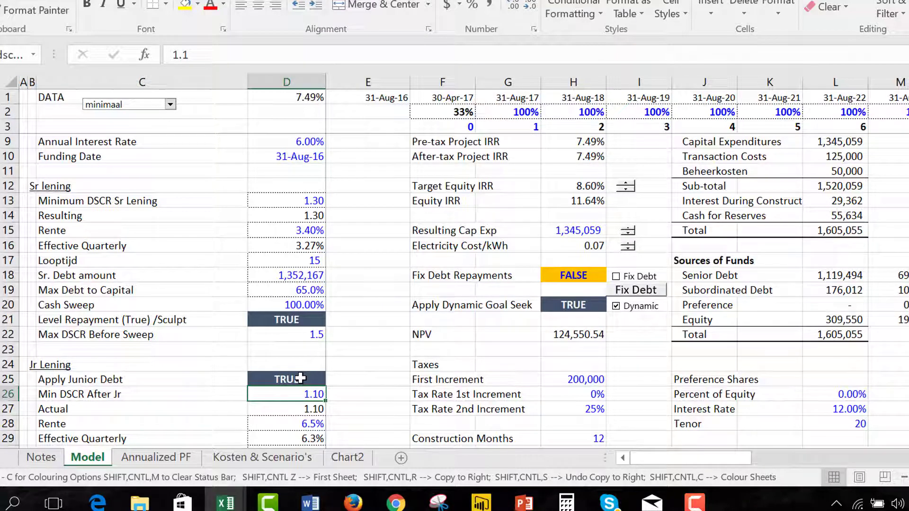
pyautogui.press('Up')
pyautogui.press('Down')
pyautogui.press('Down')
pyautogui.press('Down')
pyautogui.press('Down')
pyautogui.press('Down')
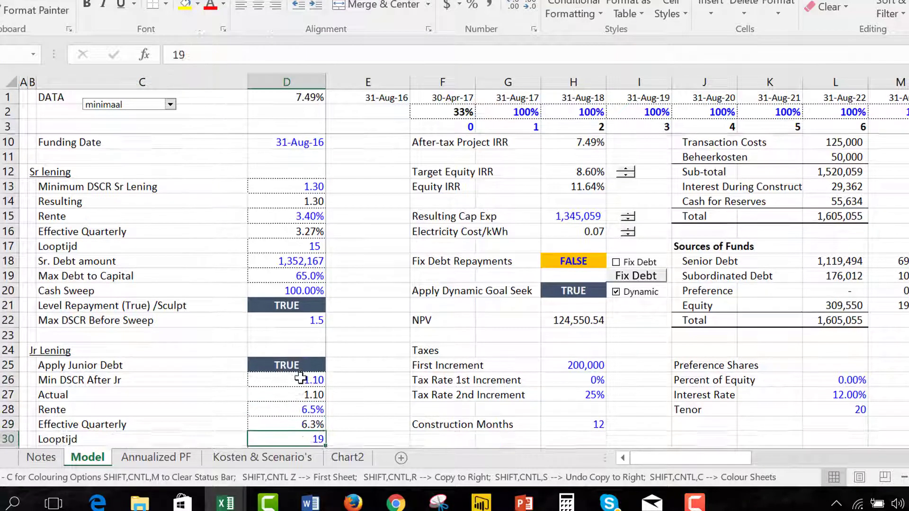
# Set the junior loan's term (Looptijd) to 15.
pyautogui.press('Down')
pyautogui.press('Up')
pyautogui.press('Up')
pyautogui.press('Down')
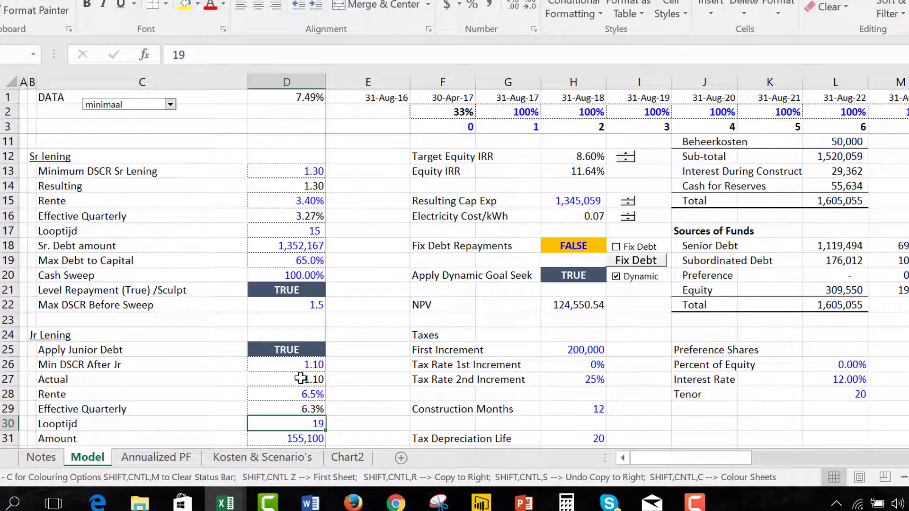
pyautogui.write('1')
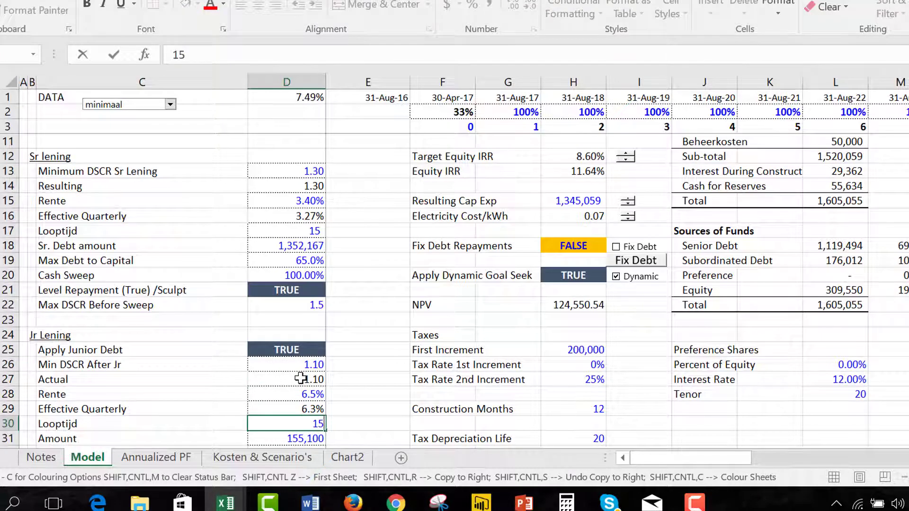
pyautogui.press('Return')
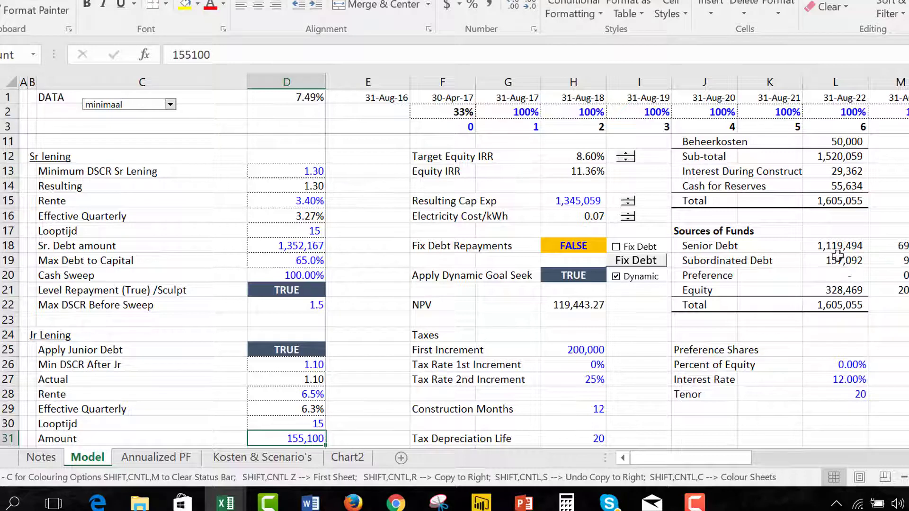
# Switch Apply Junior Debt to FALSE so the junior loan drops out of the funding.
pyautogui.press('Up')
pyautogui.press('Up')
pyautogui.press('Up')
pyautogui.press('Up')
pyautogui.press('Down')
pyautogui.press('Down')
pyautogui.press('Down')
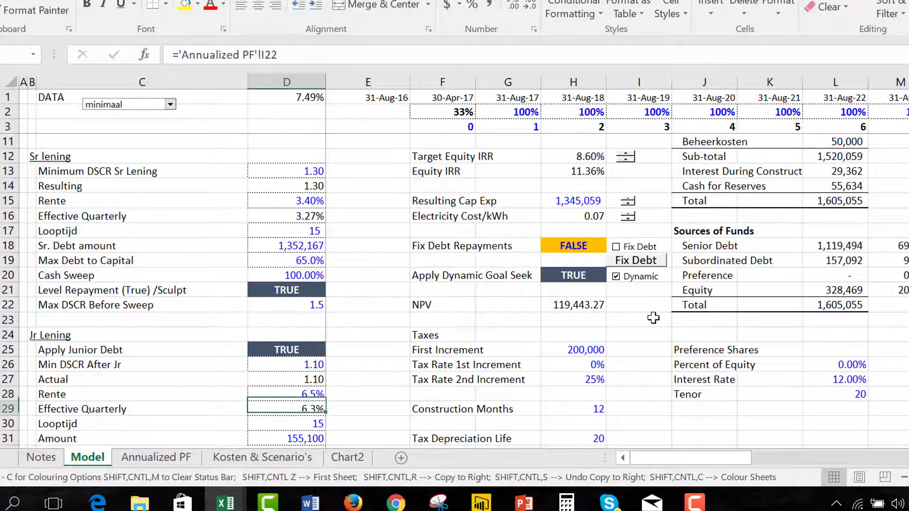
pyautogui.press('Up')
pyautogui.press('Up')
pyautogui.press('Up')
pyautogui.press('Up')
pyautogui.press('Up')
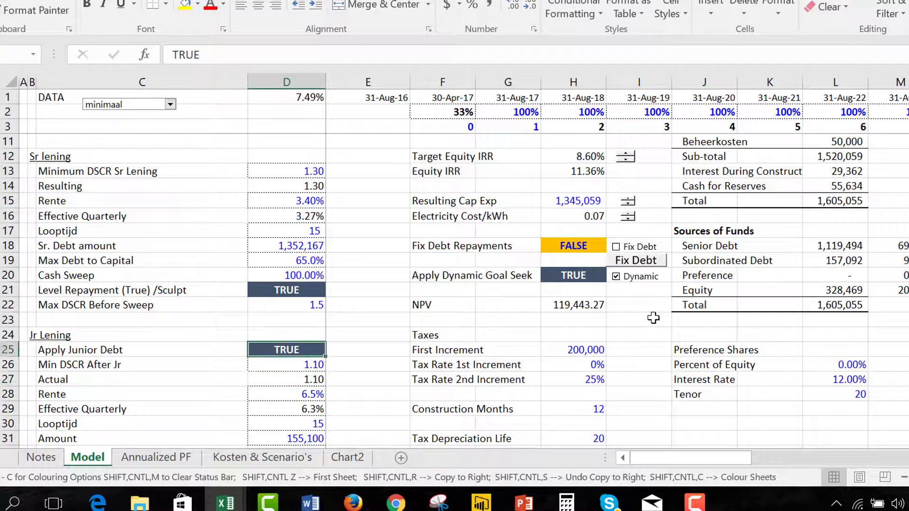
pyautogui.write('false')
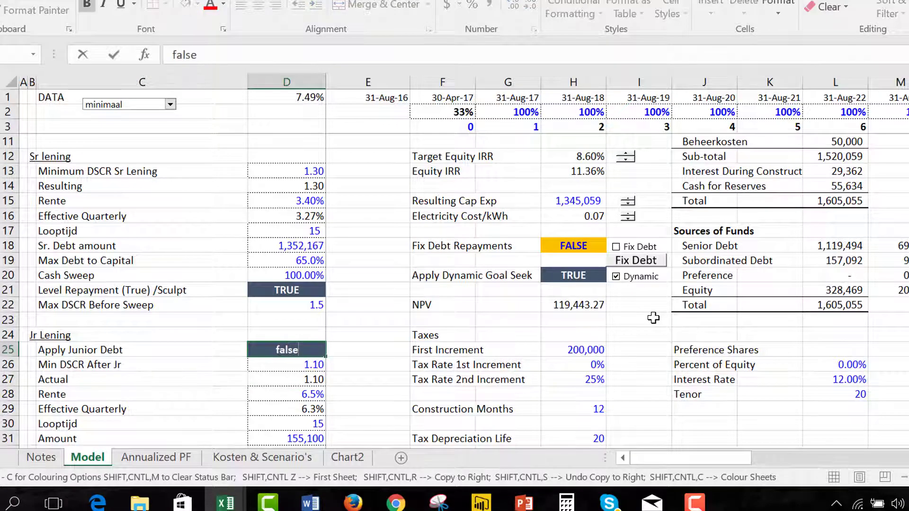
pyautogui.press('Return')
# Set the senior loan's term (Looptijd) to 17.
pyautogui.press('Up')
pyautogui.press('Up')
pyautogui.press('Up')
pyautogui.press('Up')
pyautogui.press('Up')
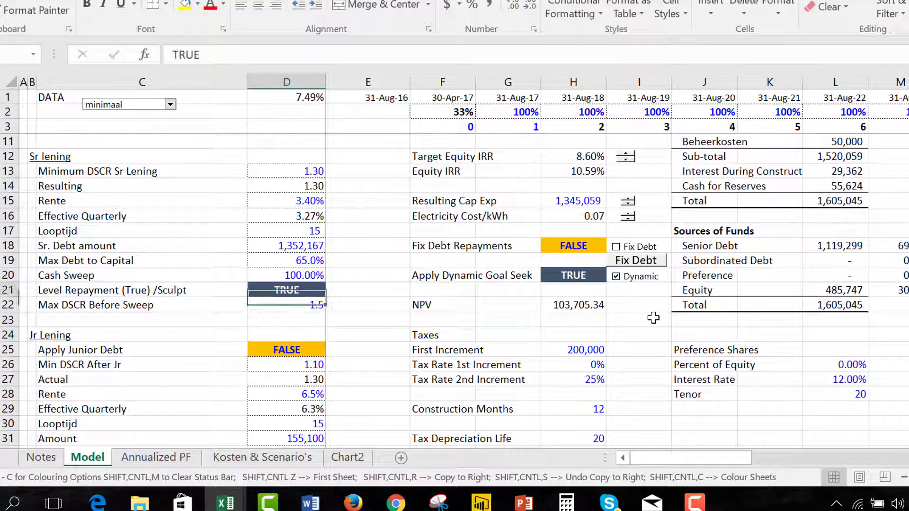
pyautogui.press('Up')
pyautogui.press('Up')
pyautogui.press('Up')
pyautogui.press('Up')
pyautogui.press('Up')
pyautogui.press('Up')
pyautogui.press('Up')
pyautogui.press('Up')
pyautogui.press('Up')
pyautogui.press('Up')
pyautogui.press('Up')
pyautogui.press('Up')
pyautogui.press('Up')
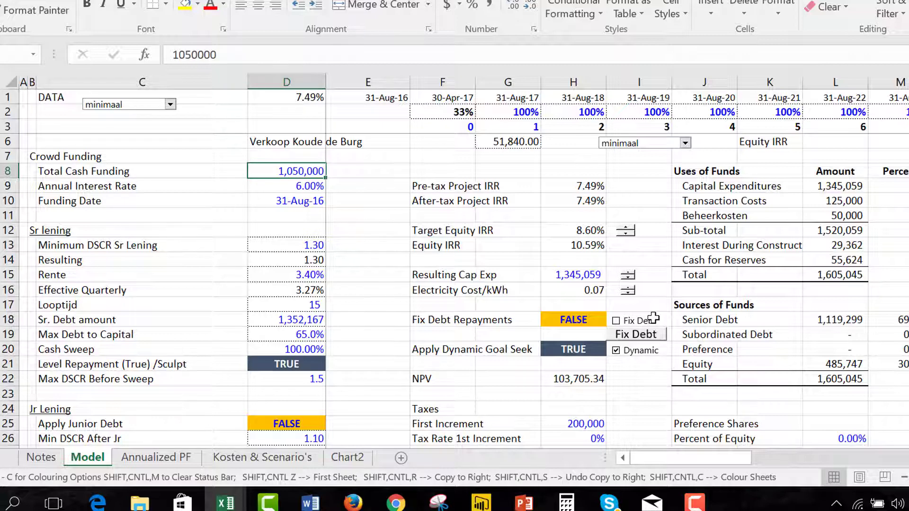
pyautogui.press('Left')
pyautogui.press('Down')
pyautogui.press('Down')
pyautogui.press('Down')
pyautogui.press('Down')
pyautogui.press('Down')
pyautogui.press('Down')
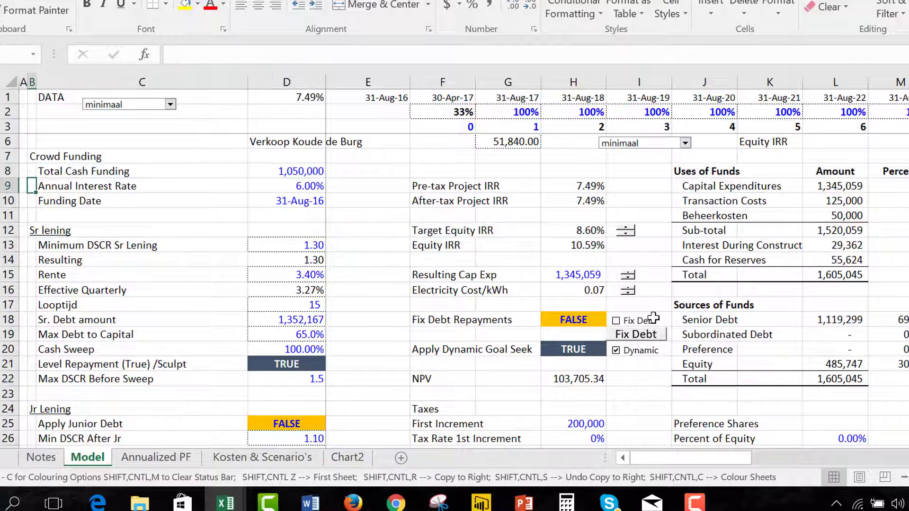
pyautogui.press('Right')
pyautogui.press('Down')
pyautogui.press('Down')
pyautogui.press('Down')
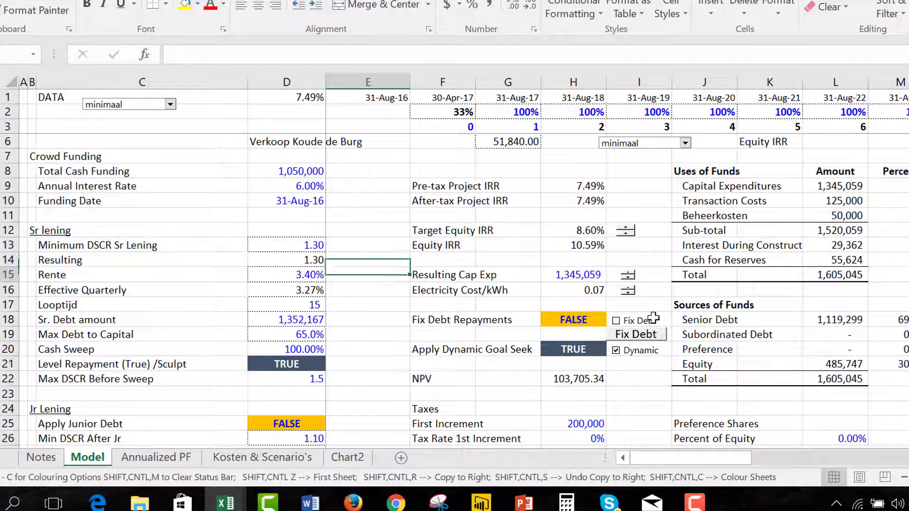
pyautogui.write('17')
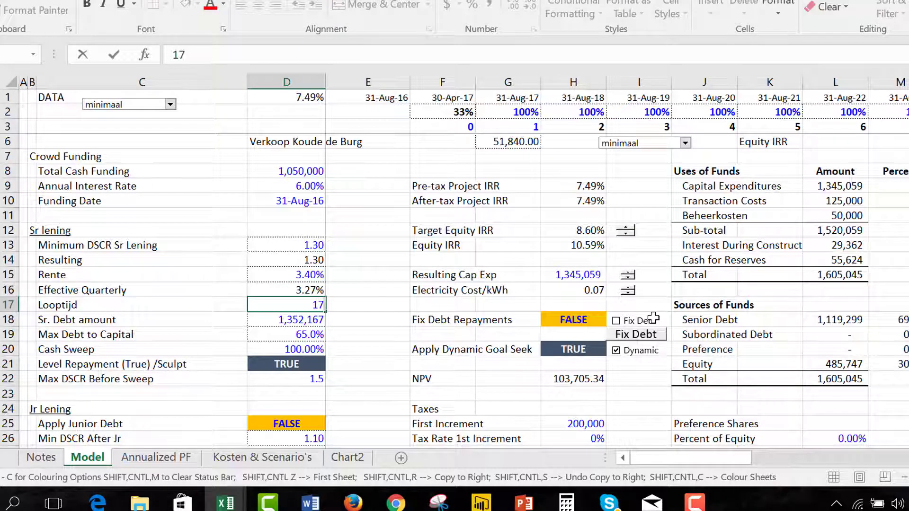
pyautogui.press('Return')
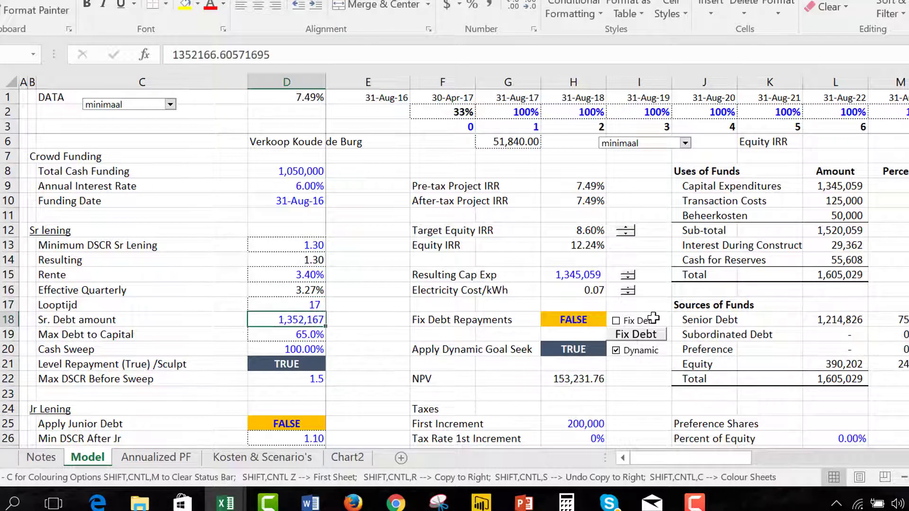
# Lower the Target Equity IRR to 8.50% and check the solved Equity IRR and Resulting Cap Exp.
pyautogui.click(632, 234)
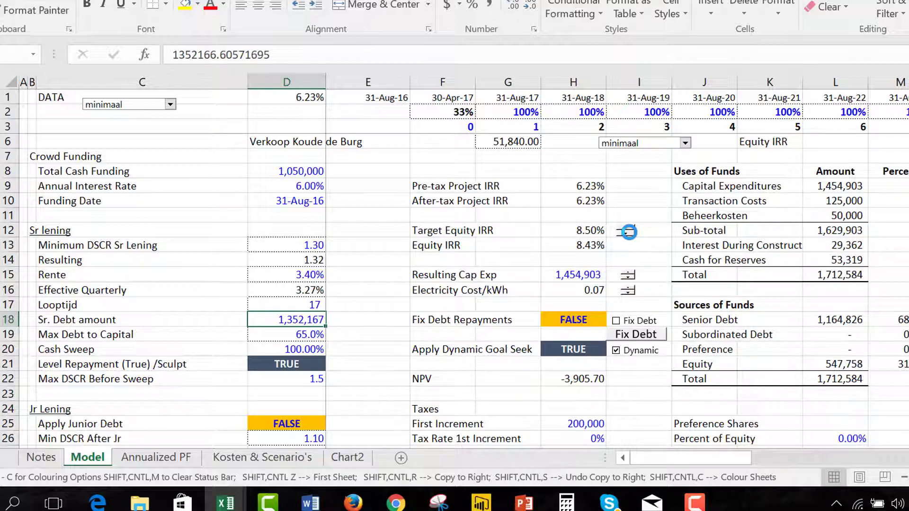
pyautogui.click(703, 506)
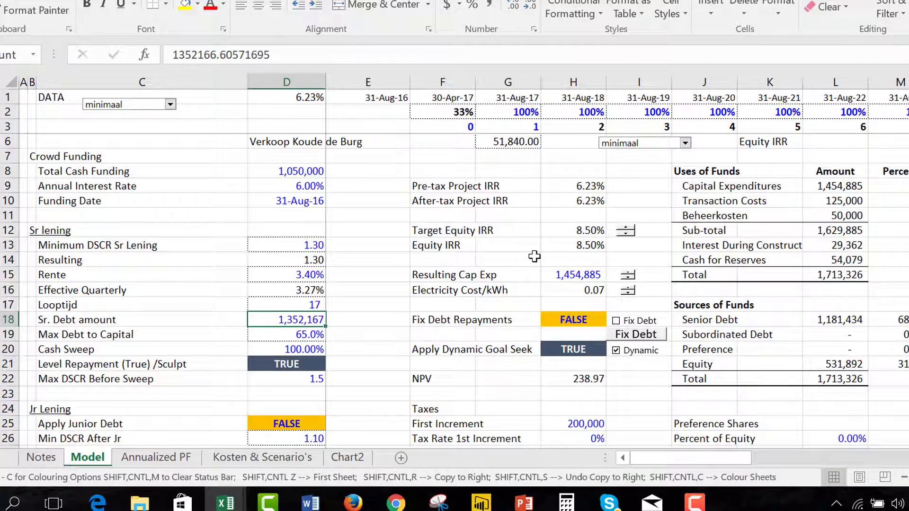
pyautogui.click(534, 256)
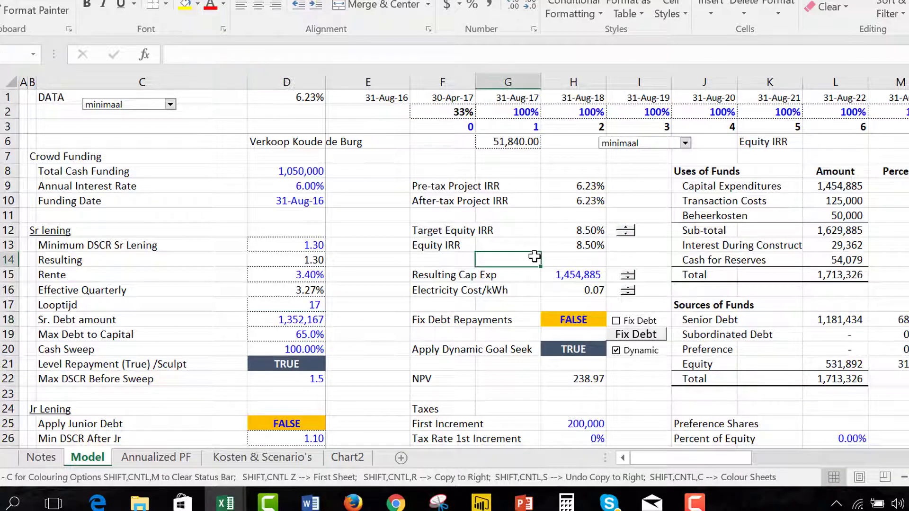
pyautogui.press('Up')
pyautogui.press('Right')
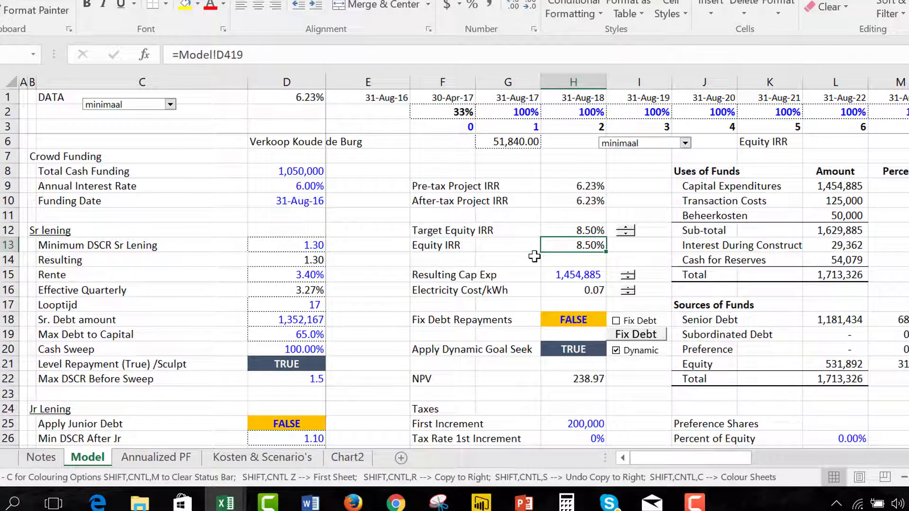
pyautogui.press('Up')
pyautogui.press('Down')
pyautogui.press('Down')
pyautogui.press('Down')
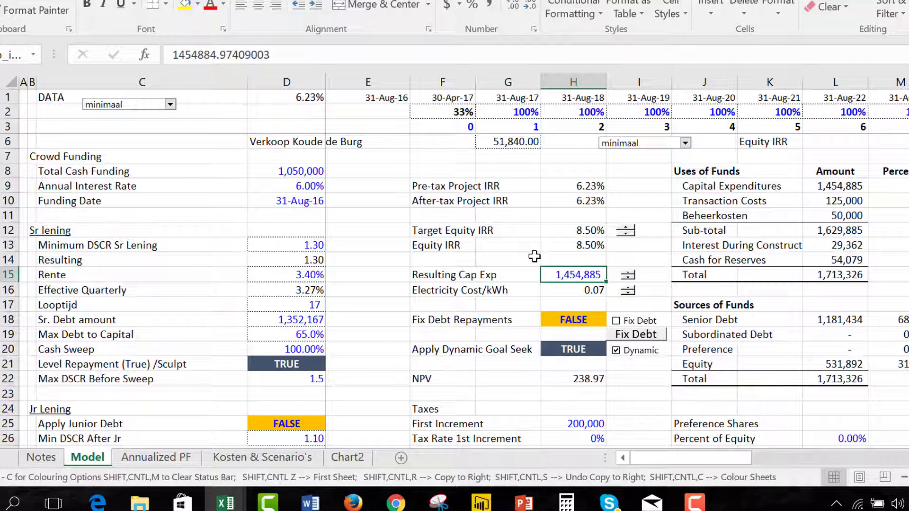
# Switch Apply Junior Debt back to TRUE for the junior loan.
pyautogui.press('Down')
pyautogui.press('Down')
pyautogui.press('Down')
pyautogui.press('Down')
pyautogui.press('Down')
pyautogui.press('Down')
pyautogui.press('Down')
pyautogui.press('Down')
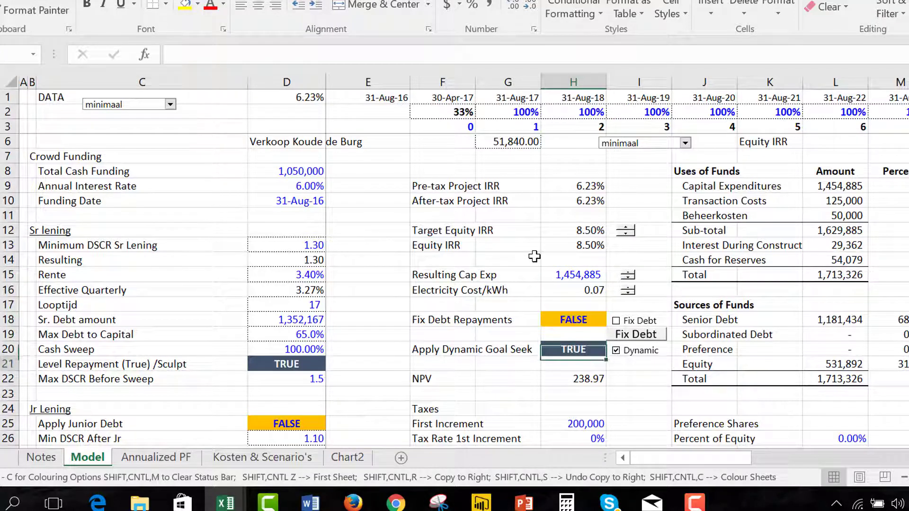
pyautogui.press('Down')
pyautogui.press('Down')
pyautogui.press('Down')
pyautogui.press('Left')
pyautogui.press('Left')
pyautogui.press('Left')
pyautogui.press('Left')
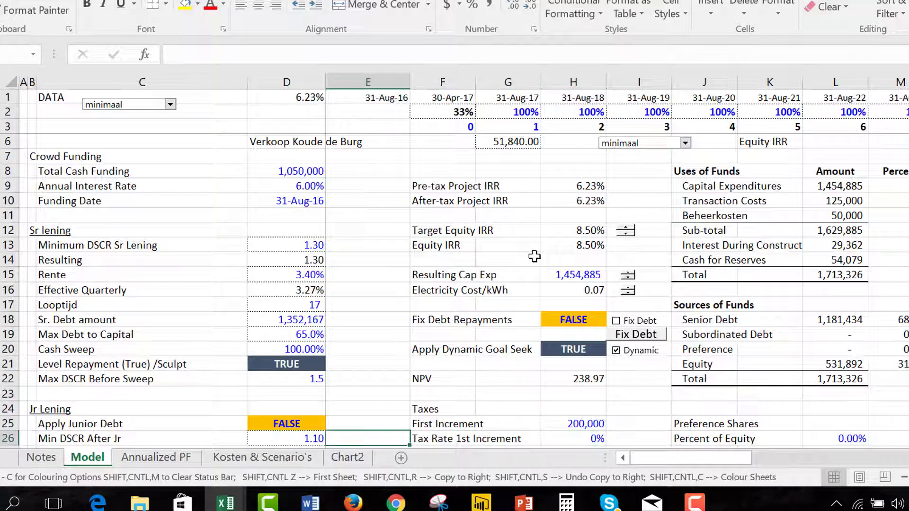
pyautogui.press('Up')
pyautogui.write('tru')
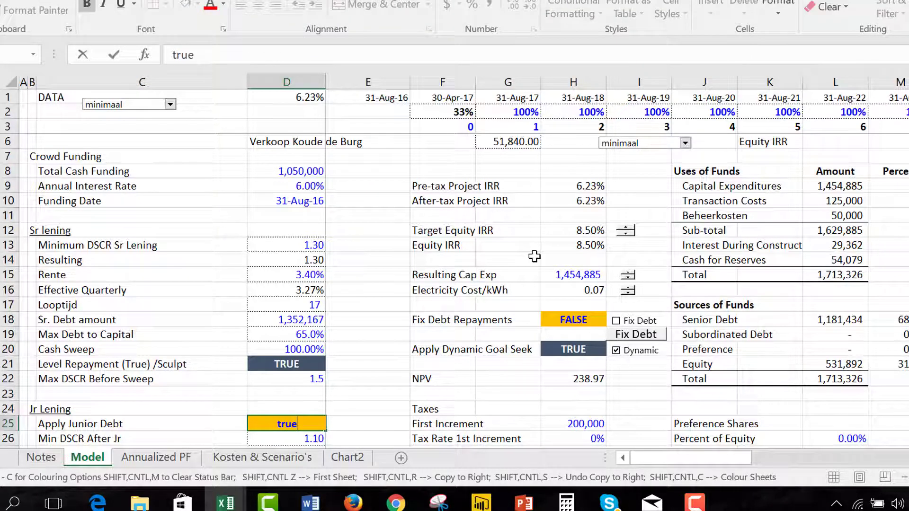
pyautogui.press('Return')
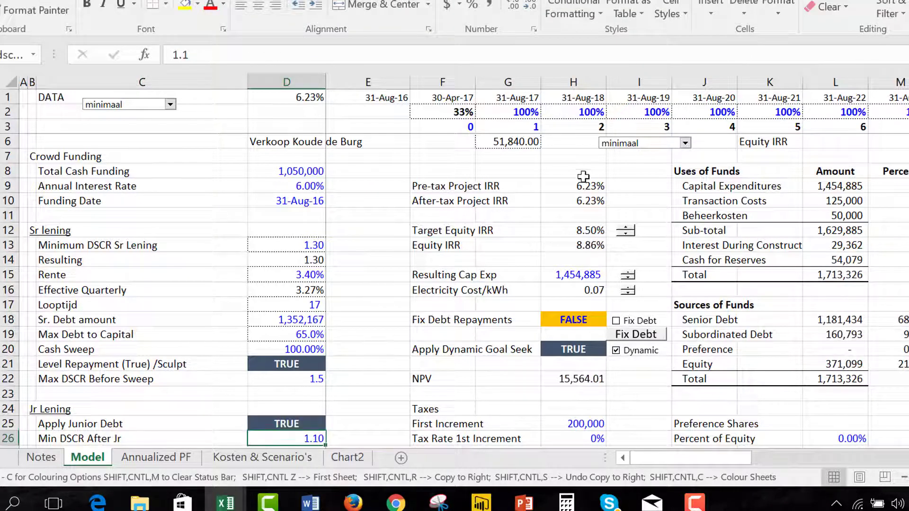
# Re-solve the model by lowering the Target Equity IRR to 8.40% and returning it to 8.50%.
pyautogui.click(625, 235)
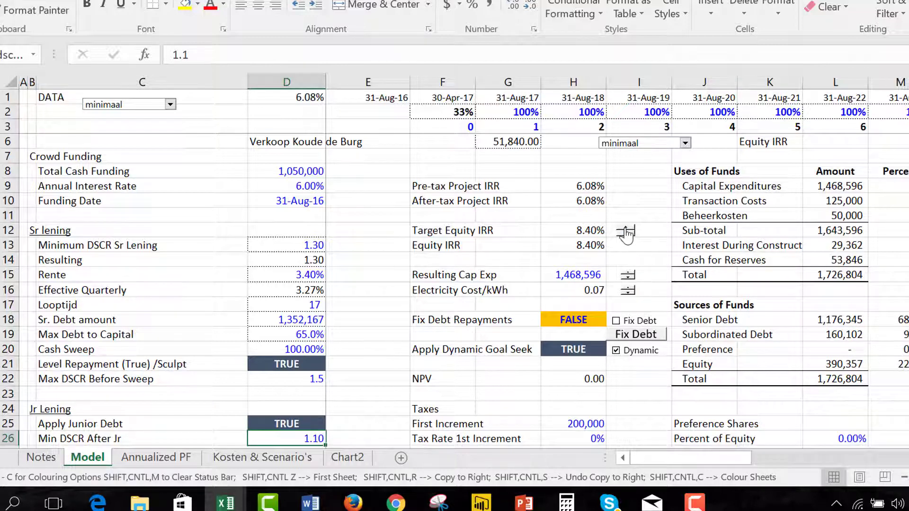
pyautogui.click(626, 230)
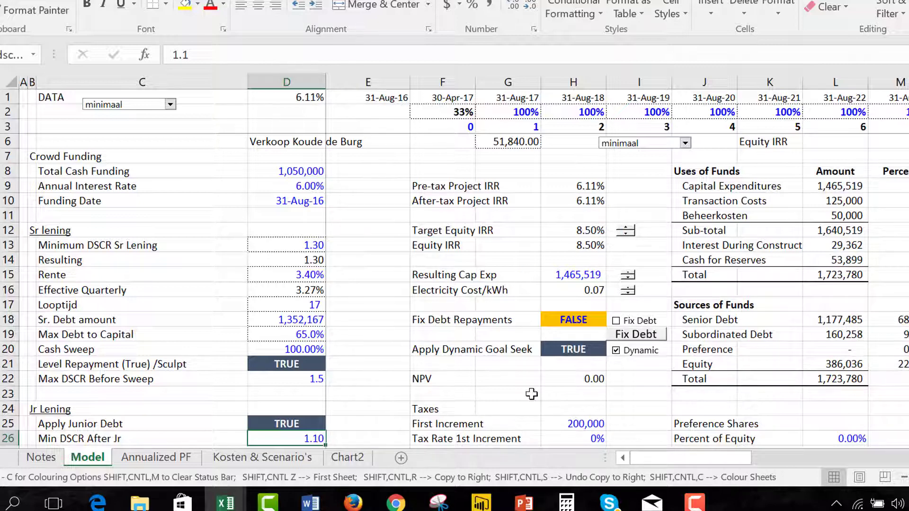
# Set Apply Junior Debt to FALSE in the Jr Lening assumptions.
pyautogui.click(375, 409)
pyautogui.press('Left')
pyautogui.press('Down')
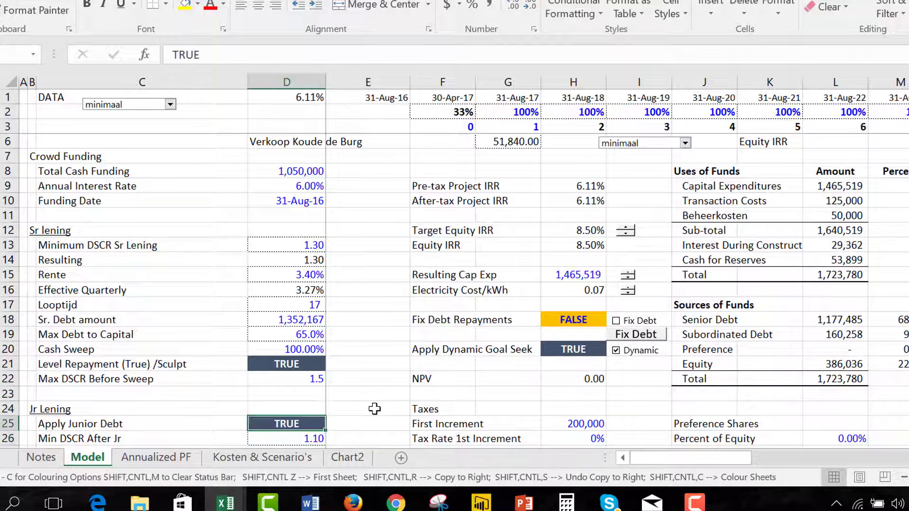
pyautogui.write('false')
pyautogui.press('Return')
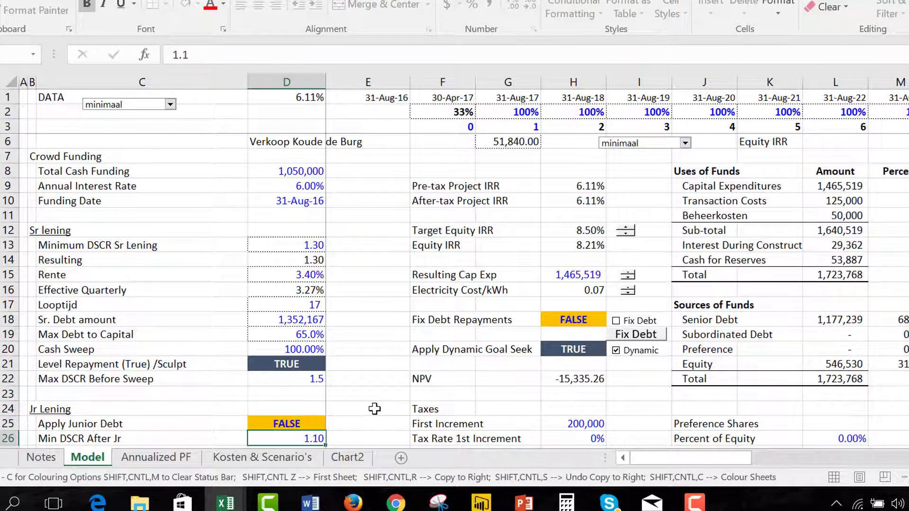
# Set the Tax Rate 1st Increment to 20%.
pyautogui.press('Up')
pyautogui.press('Right')
pyautogui.press('Down')
pyautogui.press('Right')
pyautogui.press('Right')
pyautogui.press('Right')
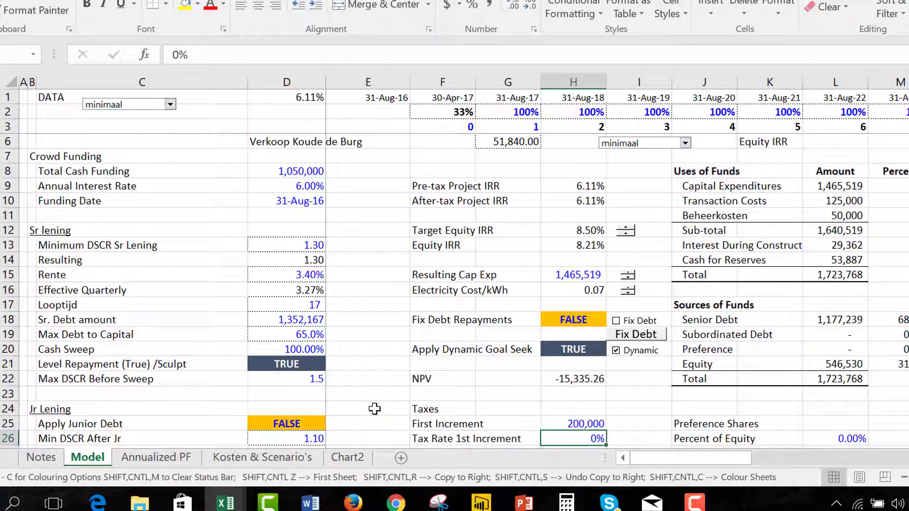
pyautogui.write('20')
pyautogui.press('Return')
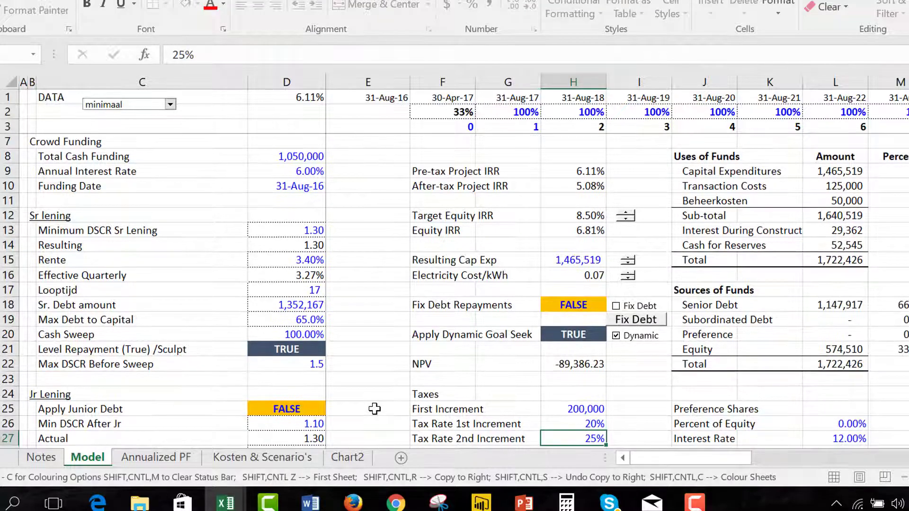
# Review the Model sheet from the tax, construction and DSRA assumptions down through the operating cost calculations to Total Operating Expenses.
pyautogui.press('Down')
pyautogui.press('Down')
pyautogui.press('Down')
pyautogui.press('Down')
pyautogui.press('Down')
pyautogui.press('Down')
pyautogui.press('Down')
pyautogui.press('Down')
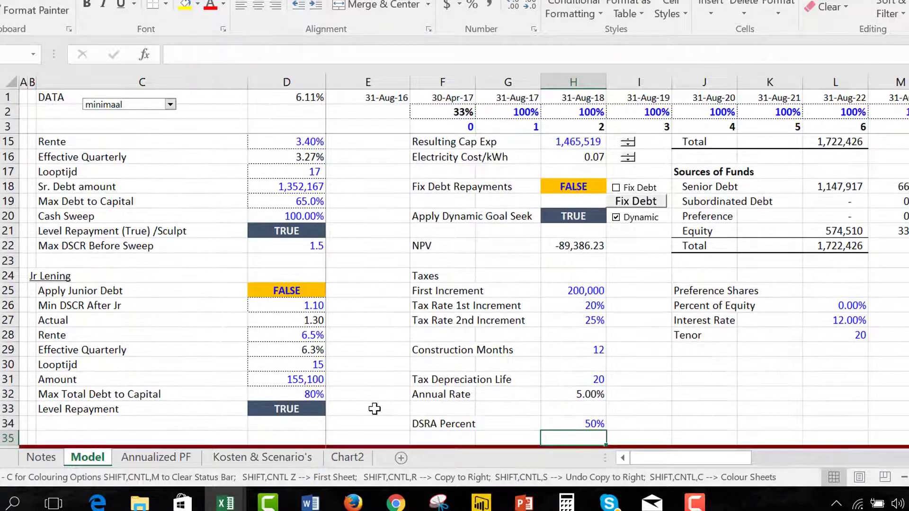
pyautogui.press('Down')
pyautogui.press('Down')
pyautogui.press('Down')
pyautogui.press('Down')
pyautogui.press('Down')
pyautogui.press('Down')
pyautogui.press('Down')
pyautogui.press('Down')
pyautogui.press('Down')
pyautogui.press('Down')
pyautogui.press('Down')
pyautogui.press('Down')
pyautogui.press('Down')
pyautogui.press('Down')
pyautogui.press('Down')
pyautogui.press('Down')
pyautogui.press('Down')
pyautogui.press('Down')
pyautogui.press('Down')
pyautogui.press('Down')
pyautogui.press('Down')
pyautogui.press('Down')
pyautogui.press('Down')
pyautogui.press('Down')
pyautogui.press('Down')
pyautogui.press('Down')
pyautogui.press('Down')
pyautogui.press('Down')
pyautogui.press('Down')
pyautogui.press('Down')
pyautogui.press('Down')
pyautogui.press('Down')
pyautogui.press('Down')
pyautogui.press('Down')
pyautogui.press('Down')
pyautogui.press('Down')
pyautogui.press('Down')
pyautogui.press('Down')
pyautogui.press('Down')
pyautogui.press('Down')
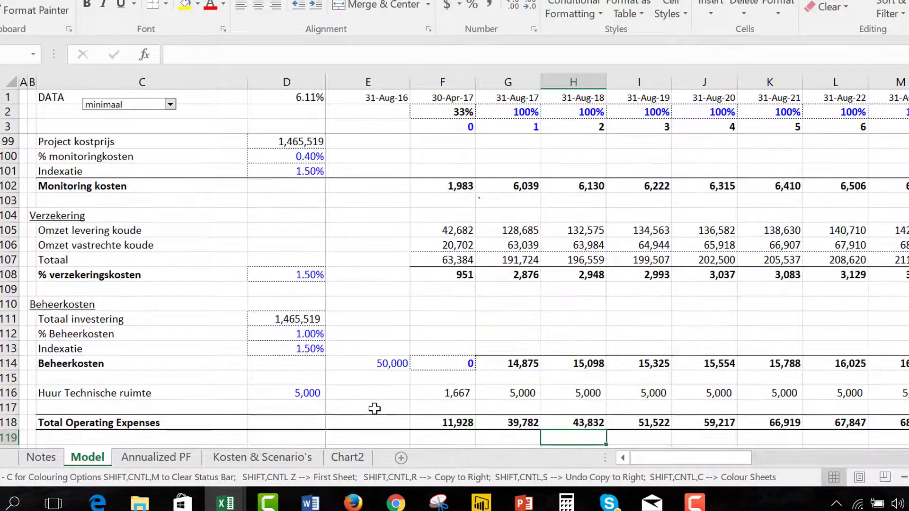
# Examine the capex, total depreciation base, depreciation rate and net plant calculations below the operating expenses.
pyautogui.press('Down')
pyautogui.press('Down')
pyautogui.press('Down')
pyautogui.press('Down')
pyautogui.press('Down')
pyautogui.press('Down')
pyautogui.press('Down')
pyautogui.press('Down')
pyautogui.press('Down')
pyautogui.press('Down')
pyautogui.press('Down')
pyautogui.press('Down')
pyautogui.press('Down')
pyautogui.press('Down')
pyautogui.press('Down')
pyautogui.press('Down')
pyautogui.press('Down')
pyautogui.press('Down')
pyautogui.press('Down')
pyautogui.press('Down')
pyautogui.press('Down')
pyautogui.press('Down')
pyautogui.press('Down')
pyautogui.press('Down')
pyautogui.press('Down')
pyautogui.press('Down')
pyautogui.press('Down')
pyautogui.press('Down')
pyautogui.press('Down')
pyautogui.press('Down')
pyautogui.press('Down')
pyautogui.press('Down')
pyautogui.press('Down')
pyautogui.press('Down')
pyautogui.press('Down')
pyautogui.press('Down')
pyautogui.press('Down')
pyautogui.press('Down')
pyautogui.press('Down')
pyautogui.press('Down')
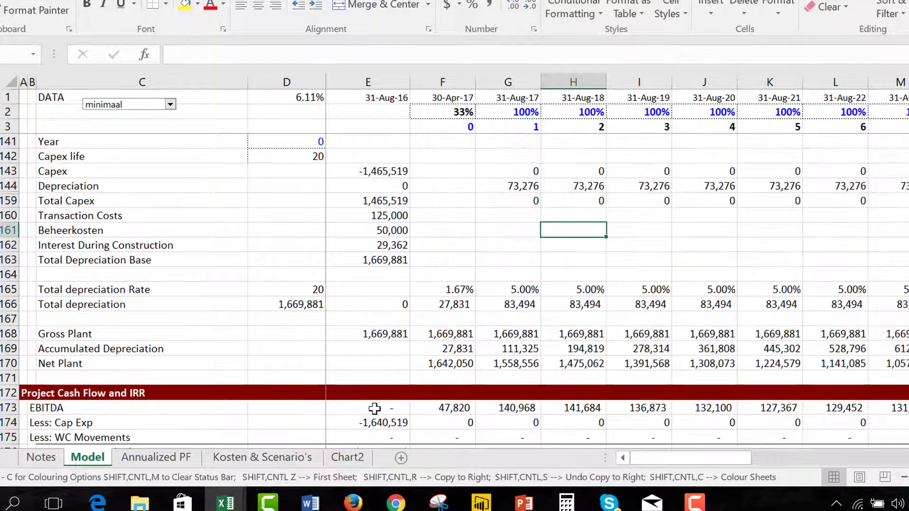
# Examine the Project Cash Flow and IRR section, following EBITDA through EBIT and the two tax increments to the After-Tax Project IRR.
pyautogui.press('Up')
pyautogui.press('Up')
pyautogui.press('Up')
pyautogui.press('Up')
pyautogui.press('Up')
pyautogui.press('Up')
pyautogui.press('Up')
pyautogui.press('Up')
pyautogui.press('Up')
pyautogui.press('Up')
pyautogui.press('Up')
pyautogui.press('Up')
pyautogui.press('Up')
pyautogui.press('Up')
pyautogui.press('Up')
pyautogui.press('Up')
pyautogui.press('Up')
pyautogui.press('Up')
pyautogui.press('Up')
pyautogui.press('Up')
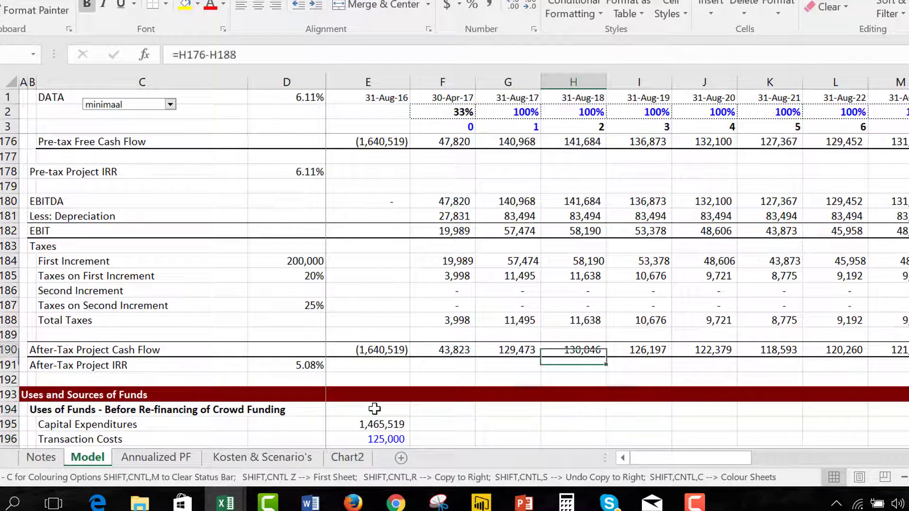
pyautogui.press('Down')
pyautogui.press('Down')
pyautogui.press('Down')
pyautogui.press('Down')
pyautogui.press('Down')
pyautogui.press('Down')
pyautogui.press('Down')
pyautogui.press('Down')
pyautogui.press('Down')
pyautogui.press('Down')
pyautogui.press('Down')
pyautogui.press('Down')
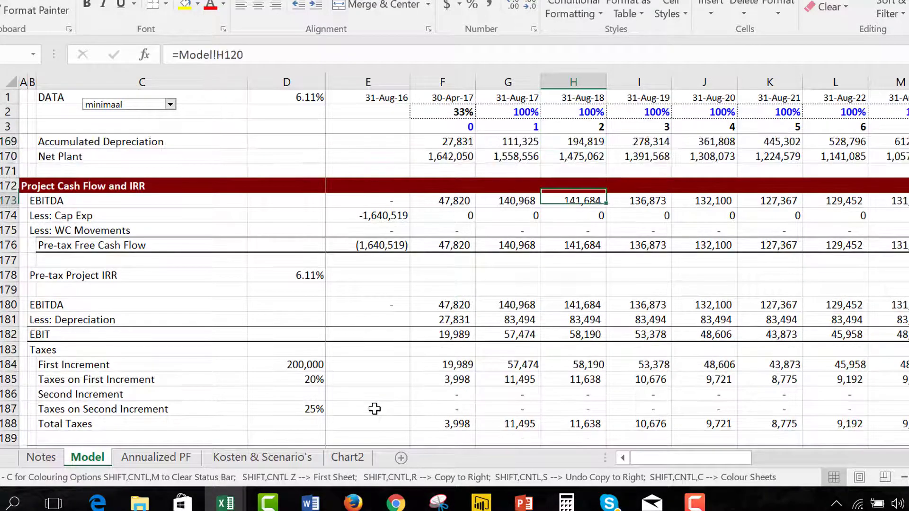
pyautogui.press('Down')
pyautogui.press('Down')
pyautogui.press('Down')
pyautogui.press('Down')
pyautogui.press('Down')
pyautogui.press('Down')
pyautogui.press('Down')
pyautogui.press('Down')
pyautogui.press('Down')
pyautogui.press('Down')
pyautogui.press('Down')
pyautogui.press('Down')
pyautogui.press('Down')
pyautogui.press('Down')
pyautogui.press('Down')
pyautogui.press('Down')
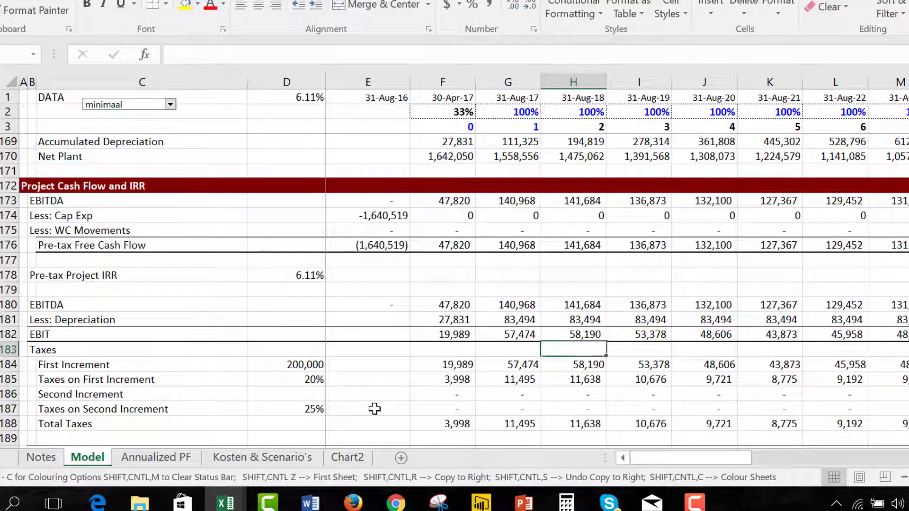
pyautogui.press('Left')
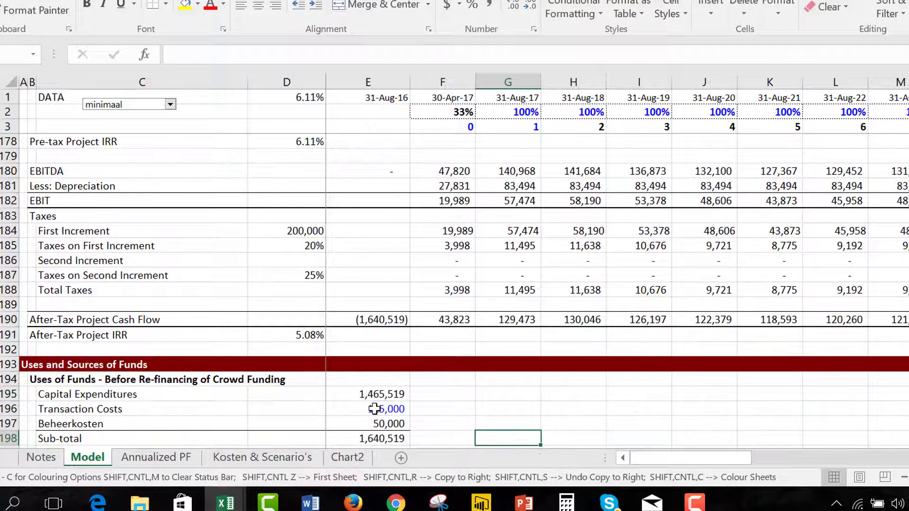
# Review the Uses and Sources of Funds section, from the uses before refinancing through the DSCR-sized debt to the final Total Uses of Funds.
pyautogui.press('Down')
pyautogui.press('Down')
pyautogui.press('Down')
pyautogui.press('Down')
pyautogui.press('Down')
pyautogui.press('Down')
pyautogui.press('Down')
pyautogui.press('Down')
pyautogui.press('Down')
pyautogui.press('Down')
pyautogui.press('Down')
pyautogui.press('Down')
pyautogui.press('Down')
pyautogui.press('Down')
pyautogui.press('Down')
pyautogui.press('Down')
pyautogui.press('Down')
pyautogui.press('Down')
pyautogui.press('Down')
pyautogui.press('Down')
pyautogui.press('Down')
pyautogui.press('Down')
pyautogui.press('Down')
pyautogui.press('Down')
pyautogui.press('Down')
pyautogui.press('Down')
pyautogui.press('Down')
pyautogui.press('Down')
pyautogui.press('Down')
pyautogui.press('Down')
pyautogui.press('Down')
pyautogui.press('Down')
pyautogui.press('Down')
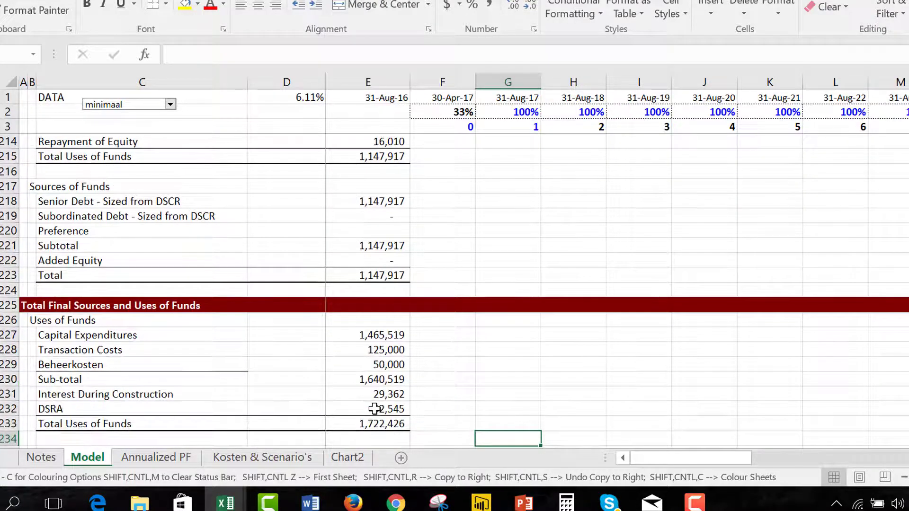
# Examine the final Sources of Funds, covering senior debt, junior debt, preference shares, common equity and the balance check.
pyautogui.press('Down')
pyautogui.press('Down')
pyautogui.press('Down')
pyautogui.press('Down')
pyautogui.press('Down')
pyautogui.press('Down')
pyautogui.press('Down')
pyautogui.press('Down')
pyautogui.press('Down')
pyautogui.press('Down')
pyautogui.press('Down')
pyautogui.press('Down')
pyautogui.press('Down')
pyautogui.press('Down')
pyautogui.press('Down')
pyautogui.press('Down')
pyautogui.press('Down')
pyautogui.press('Down')
pyautogui.press('Down')
pyautogui.press('Down')
# Examine the CFADS for Senior Debt calculation, from EBITDA through working capital changes, interest income and taxes to CFADS.
pyautogui.press('Up')
pyautogui.press('Up')
pyautogui.press('Left')
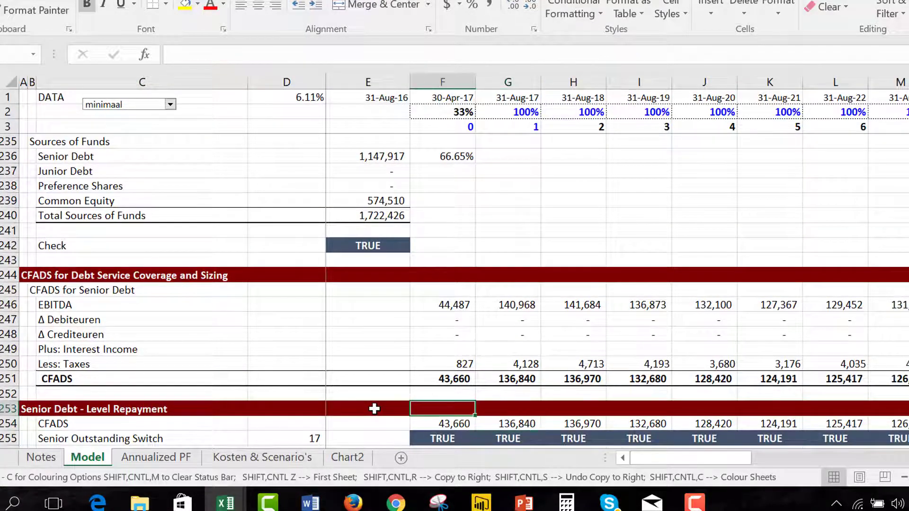
pyautogui.press('Up')
pyautogui.press('Up')
pyautogui.press('Up')
pyautogui.press('Up')
pyautogui.press('Up')
pyautogui.press('Up')
pyautogui.press('Up')
pyautogui.press('Up')
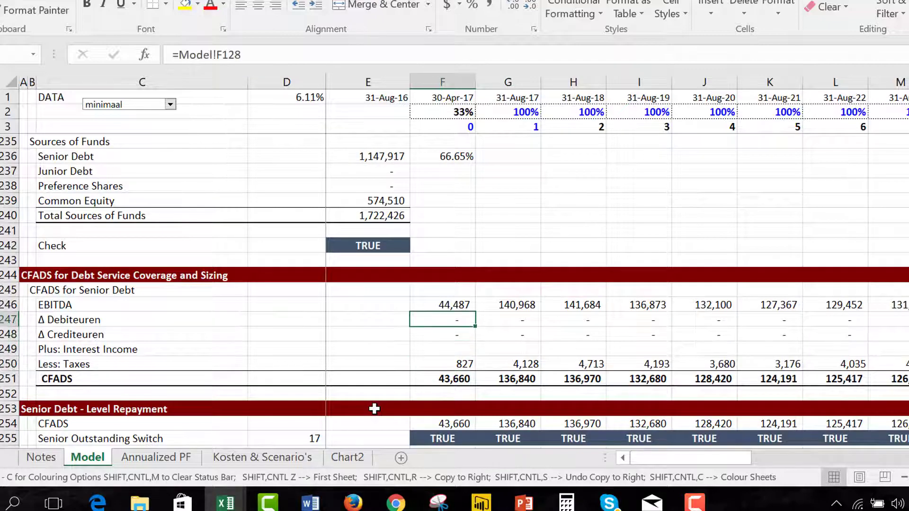
pyautogui.press('Down')
pyautogui.press('Down')
pyautogui.press('Down')
pyautogui.press('Down')
pyautogui.press('Down')
pyautogui.press('Down')
pyautogui.press('Down')
pyautogui.press('Down')
pyautogui.press('Down')
pyautogui.press('Down')
pyautogui.press('Down')
pyautogui.press('Down')
pyautogui.press('Down')
pyautogui.press('Down')
pyautogui.press('Down')
pyautogui.press('Down')
pyautogui.press('Down')
pyautogui.press('Down')
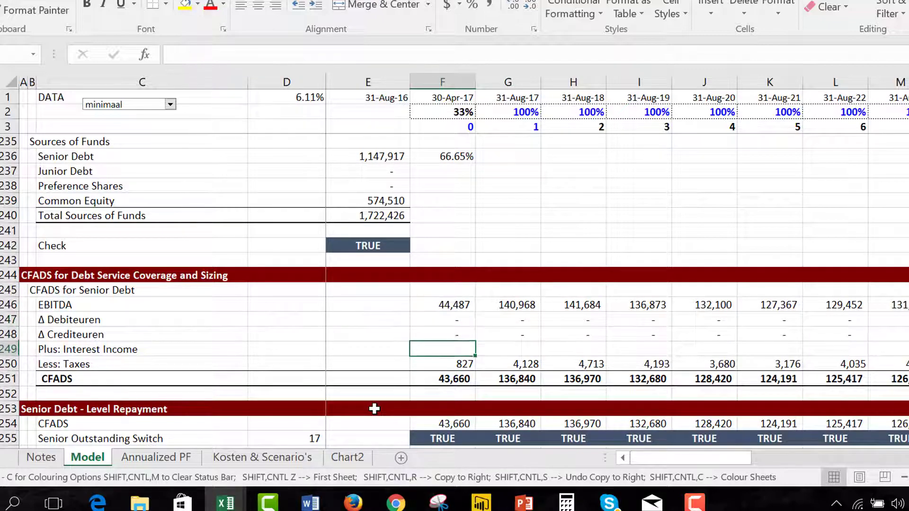
# Examine the Senior Debt - Level Repayment schedule, including the opening balance, repayment, closing balance, interest and debt service.
pyautogui.press('Down')
pyautogui.press('Down')
pyautogui.press('Down')
pyautogui.press('Down')
pyautogui.press('Down')
pyautogui.press('Down')
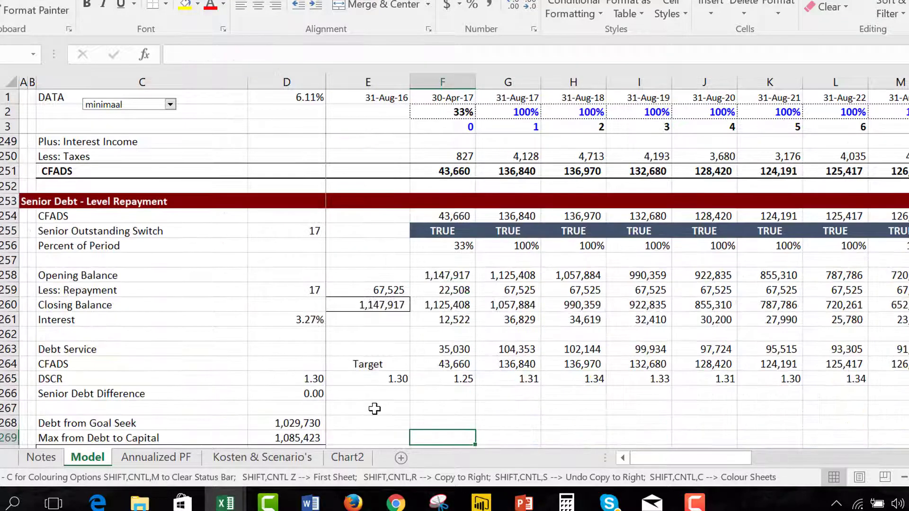
pyautogui.press('Up')
pyautogui.press('Up')
pyautogui.press('Up')
pyautogui.press('Up')
pyautogui.press('Up')
pyautogui.press('Up')
pyautogui.press('Up')
pyautogui.press('Up')
pyautogui.press('Up')
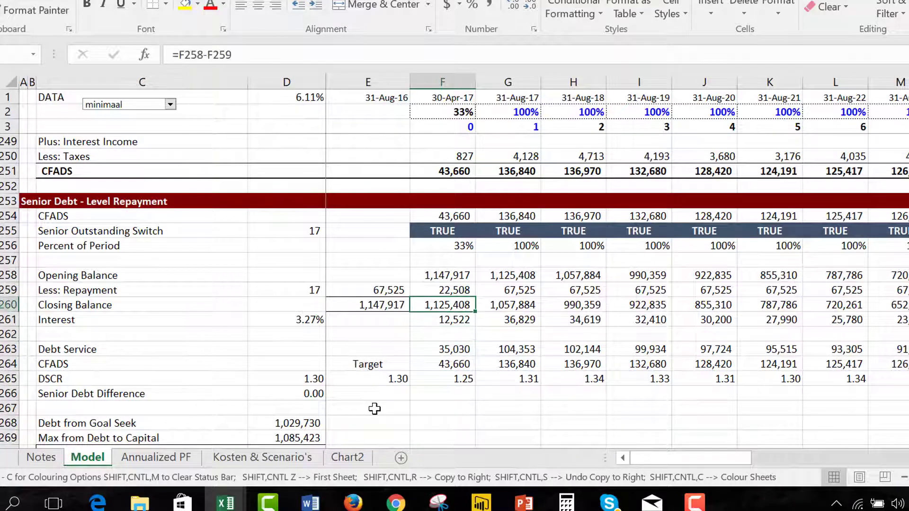
pyautogui.press('Down')
pyautogui.press('Down')
pyautogui.press('Down')
pyautogui.press('Down')
pyautogui.press('Down')
# Compare the target senior DSCR with the yearly DSCR values from the first period through 31-Aug-21.
pyautogui.press('Left')
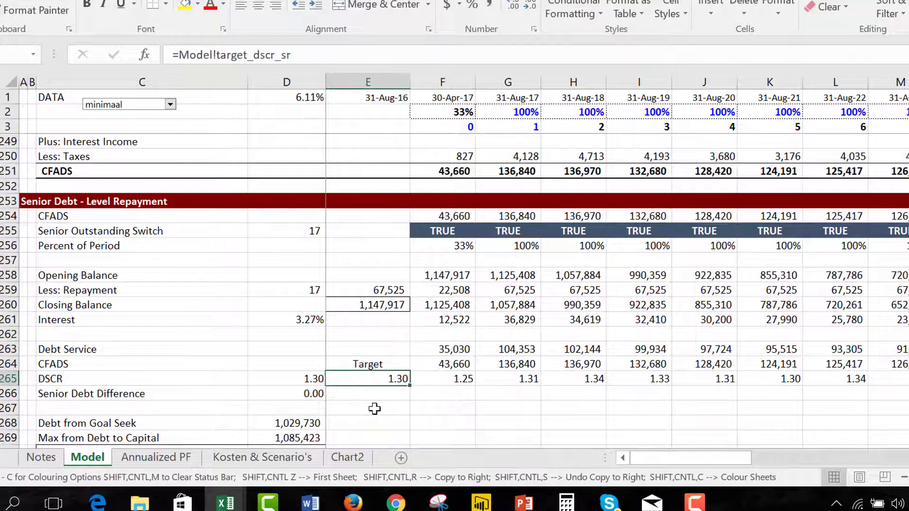
pyautogui.press('Right')
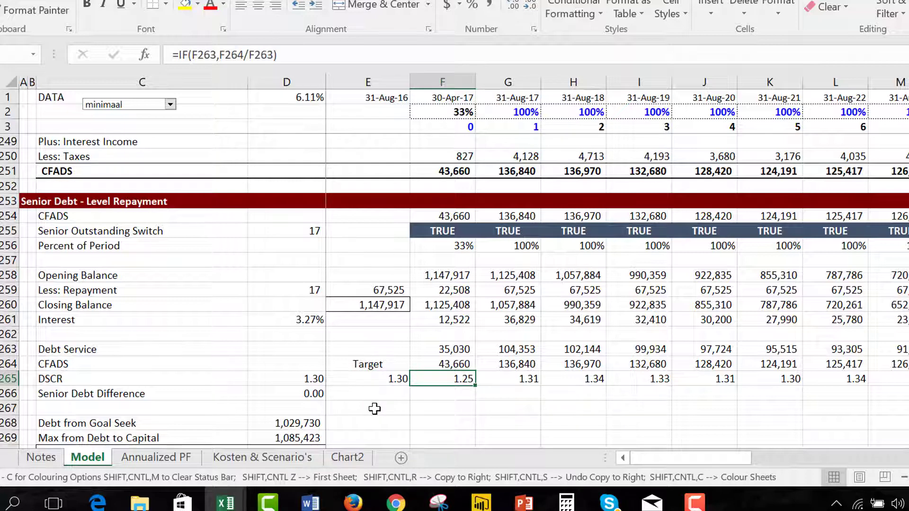
pyautogui.press('Right')
pyautogui.press('Right')
pyautogui.press('Right')
pyautogui.press('Right')
pyautogui.press('Right')
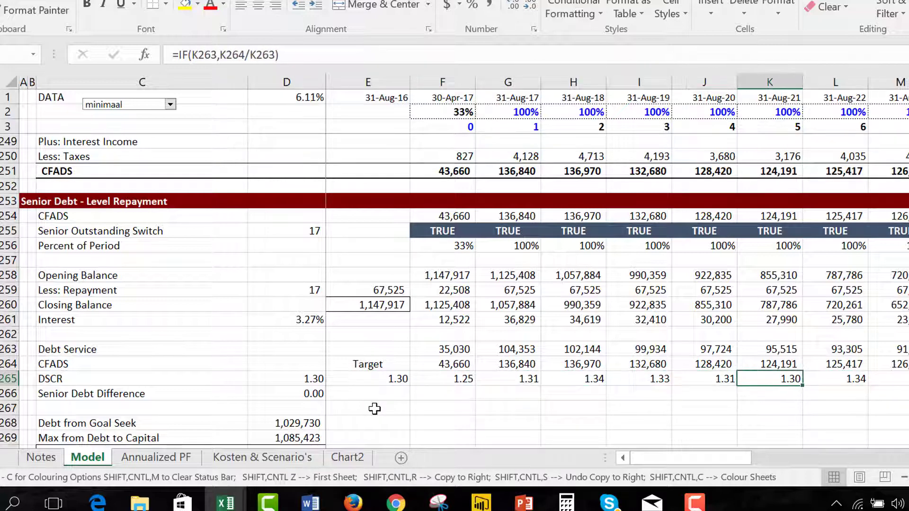
pyautogui.press('Left')
pyautogui.press('Left')
pyautogui.press('Left')
pyautogui.press('Left')
pyautogui.press('Left')
pyautogui.press('Left')
pyautogui.press('Right')
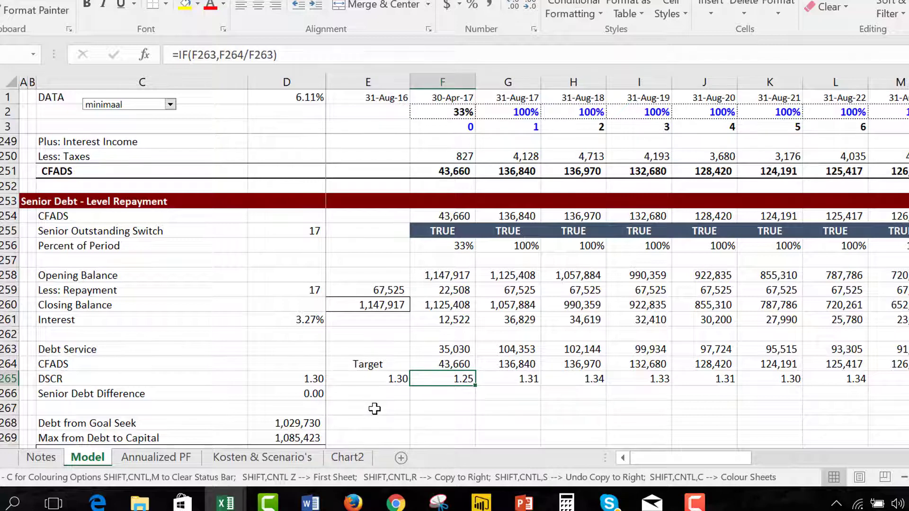
pyautogui.press('Right')
pyautogui.hotkey('shift', 'Right')
pyautogui.hotkey('shift', 'Right')
pyautogui.hotkey('shift', 'Right')
pyautogui.hotkey('shift', 'Right')
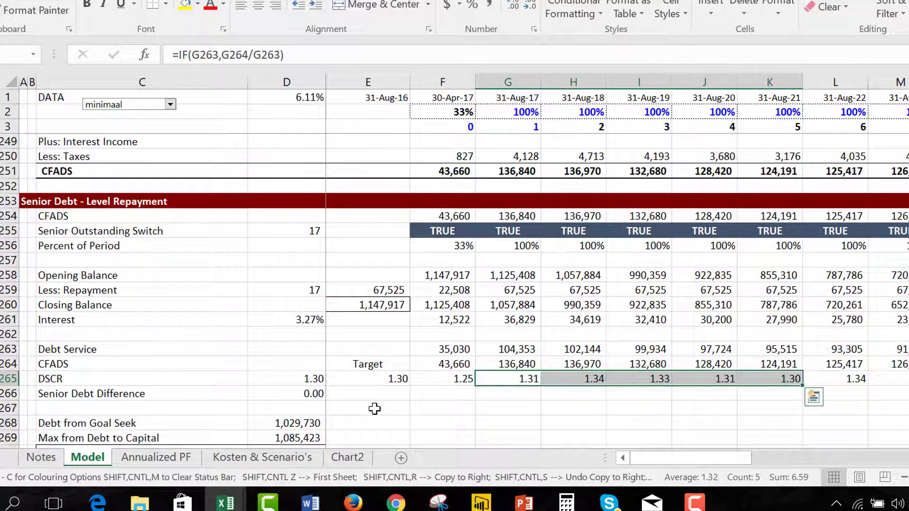
# Trace the senior debt schedule back through the Senior Outstanding Switch to the working capital lines in the CFADS calculation.
pyautogui.press('Up')
pyautogui.press('Up')
pyautogui.press('Right')
pyautogui.press('Right')
pyautogui.press('Right')
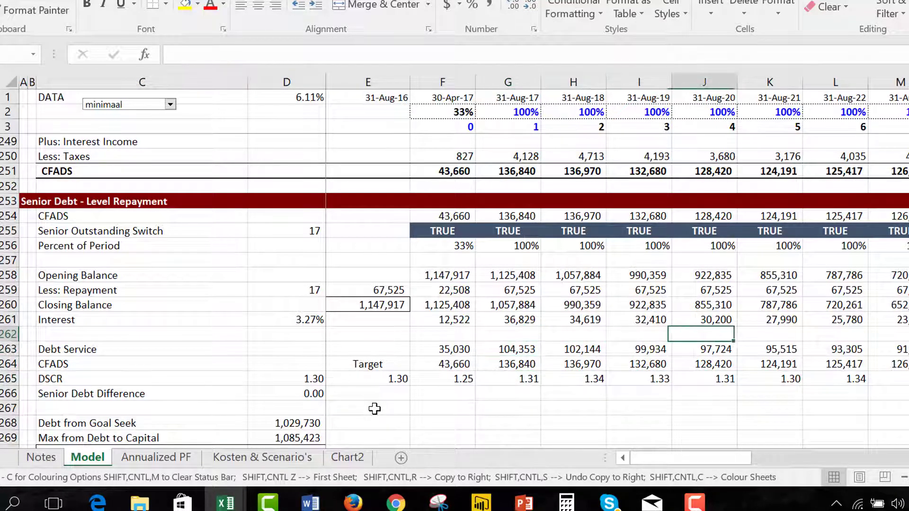
pyautogui.press('Up')
pyautogui.press('Up')
pyautogui.press('Up')
pyautogui.press('Up')
pyautogui.press('Up')
pyautogui.press('Up')
pyautogui.press('Up')
pyautogui.press('Up')
pyautogui.press('Up')
pyautogui.press('Up')
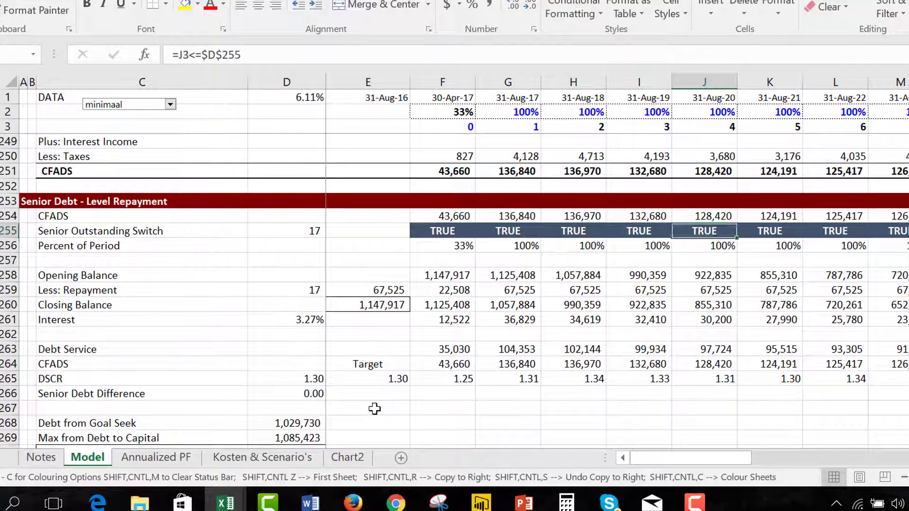
pyautogui.press('Up')
pyautogui.press('Up')
pyautogui.press('Up')
pyautogui.press('Up')
pyautogui.press('Up')
pyautogui.press('Up')
pyautogui.press('Up')
pyautogui.press('Up')
pyautogui.press('Up')
pyautogui.press('Up')
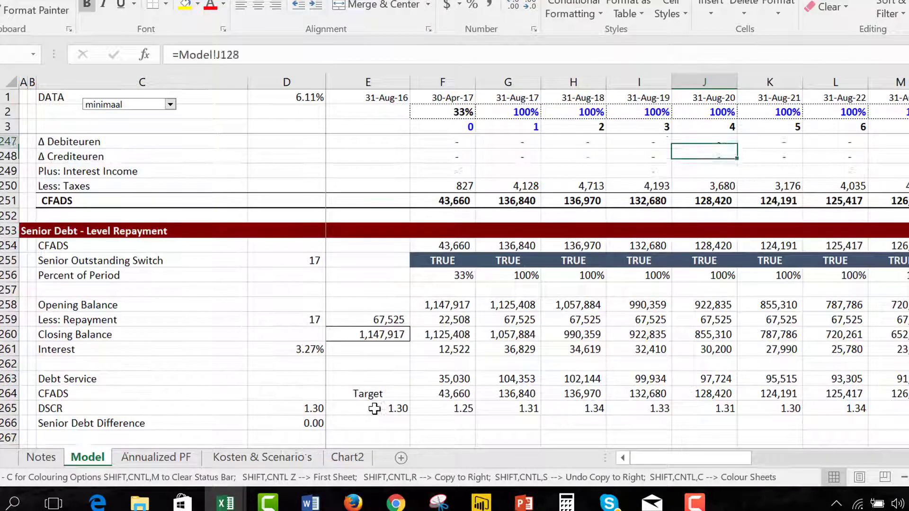
pyautogui.press('Down')
pyautogui.press('Down')
pyautogui.press('Down')
pyautogui.press('Down')
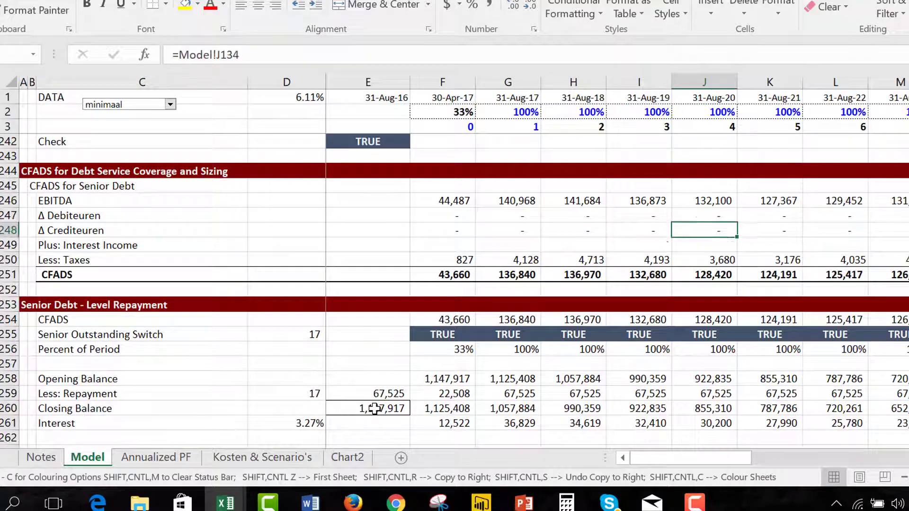
# Review the Sub-Debt Level Repayment section and the income statement's interest, EBT, two-increment tax and net income lines.
pyautogui.press('pagedown')
pyautogui.press('pagedown')
pyautogui.press('pagedown')
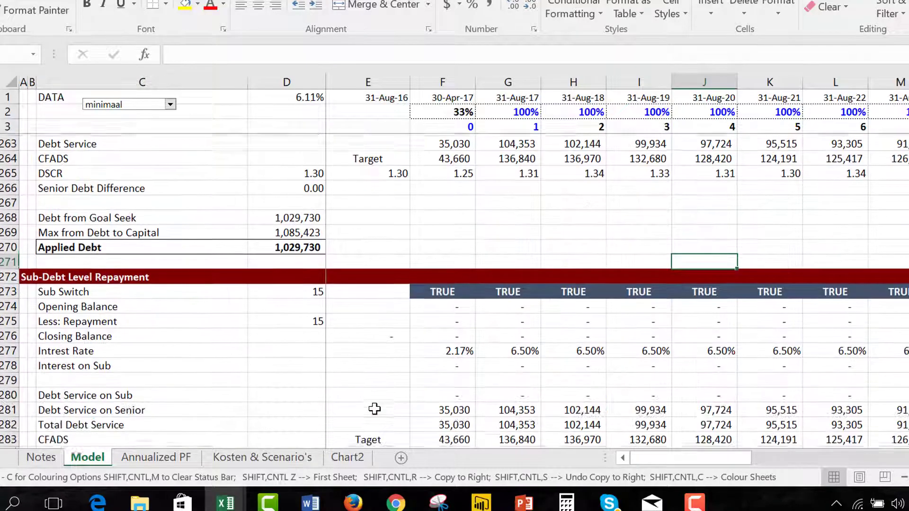
pyautogui.press('pagedown')
pyautogui.press('pagedown')
pyautogui.press('pagedown')
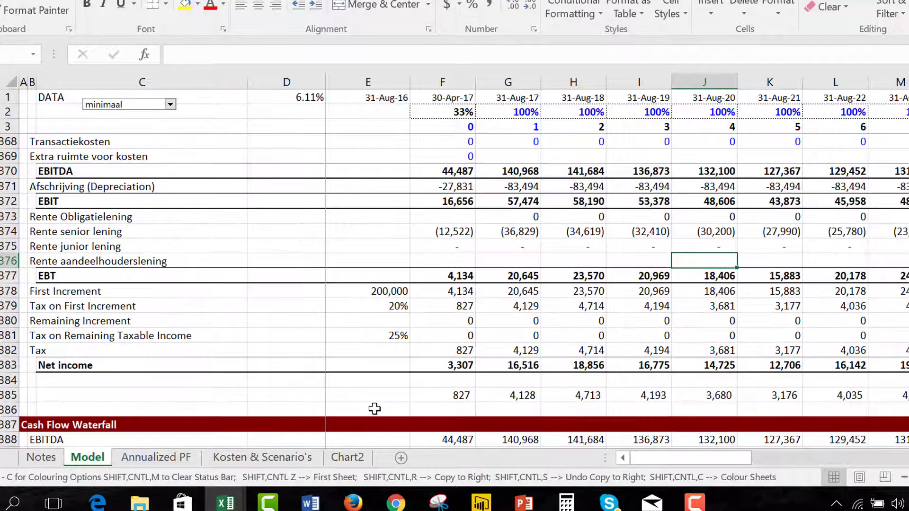
# Examine the First Increment and Tax on First Increment formulas in the income statement across the periods from 30-Apr-17 through 31-Aug-20.
pyautogui.press('Up')
pyautogui.press('Up')
pyautogui.press('Up')
pyautogui.press('Up')
pyautogui.press('Up')
pyautogui.press('Up')
pyautogui.press('Up')
pyautogui.press('Down')
pyautogui.press('Down')
pyautogui.press('Down')
pyautogui.press('Down')
pyautogui.press('Down')
pyautogui.press('Down')
pyautogui.press('Down')
pyautogui.press('Down')
pyautogui.press('Down')
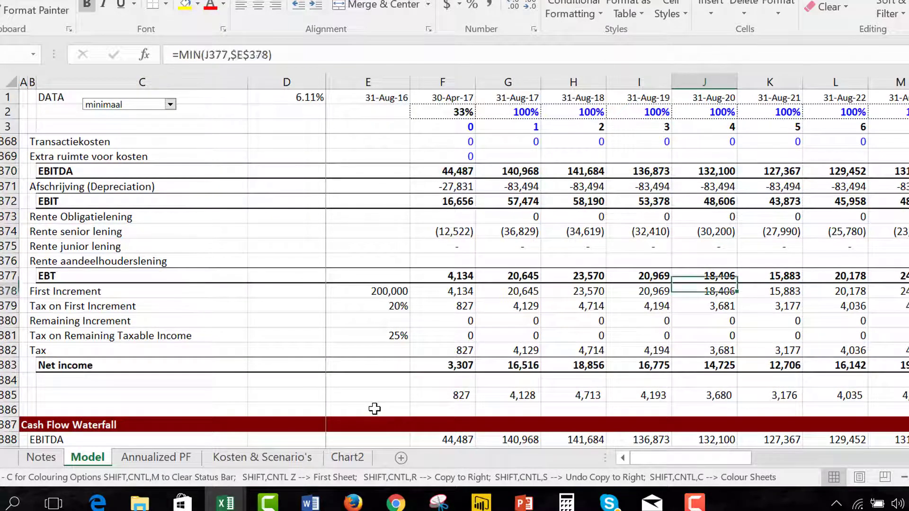
pyautogui.press('Down')
pyautogui.press('Down')
pyautogui.press('Down')
pyautogui.press('Up')
pyautogui.press('Up')
pyautogui.press('Left')
pyautogui.press('Left')
pyautogui.press('Left')
pyautogui.press('Left')
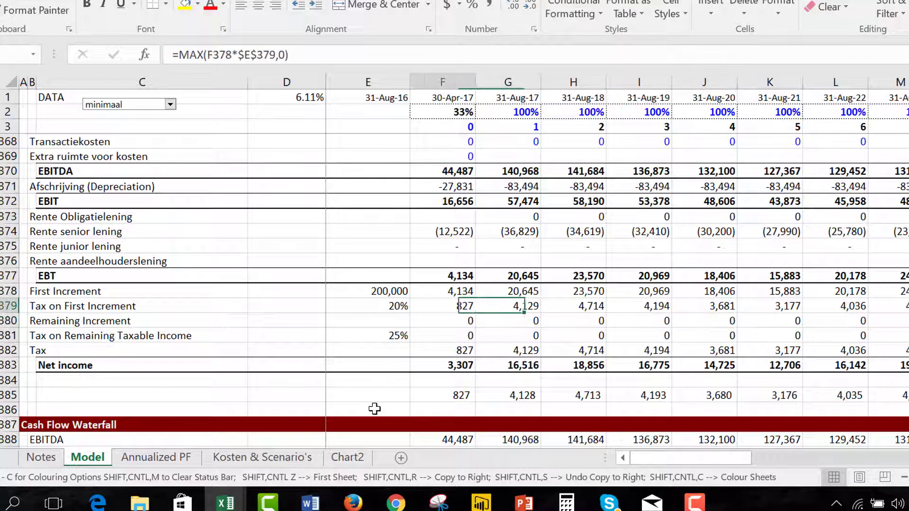
pyautogui.press('Right')
pyautogui.press('Right')
pyautogui.press('Right')
pyautogui.press('Right')
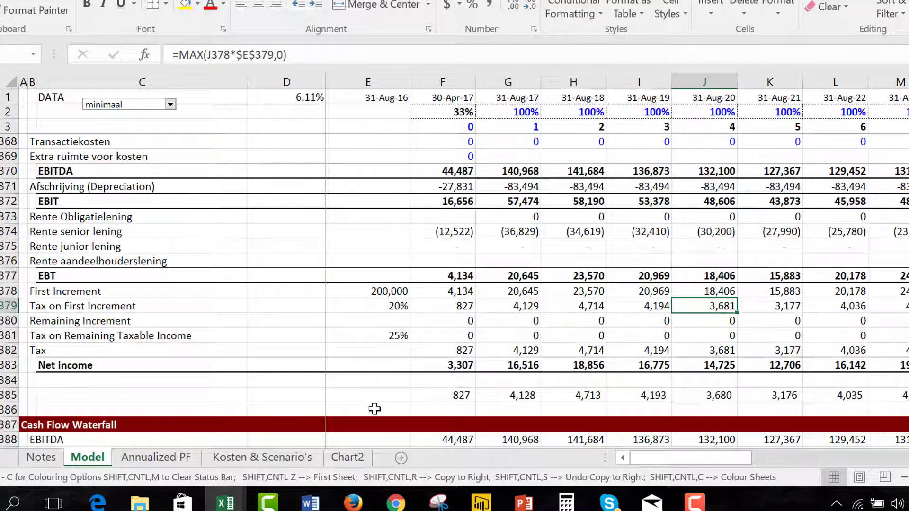
# Review the Cash Flow Waterfall from EBITDA and income taxes through senior and sub debt service to Cash Flow to Common Equity.
pyautogui.press('pagedown')
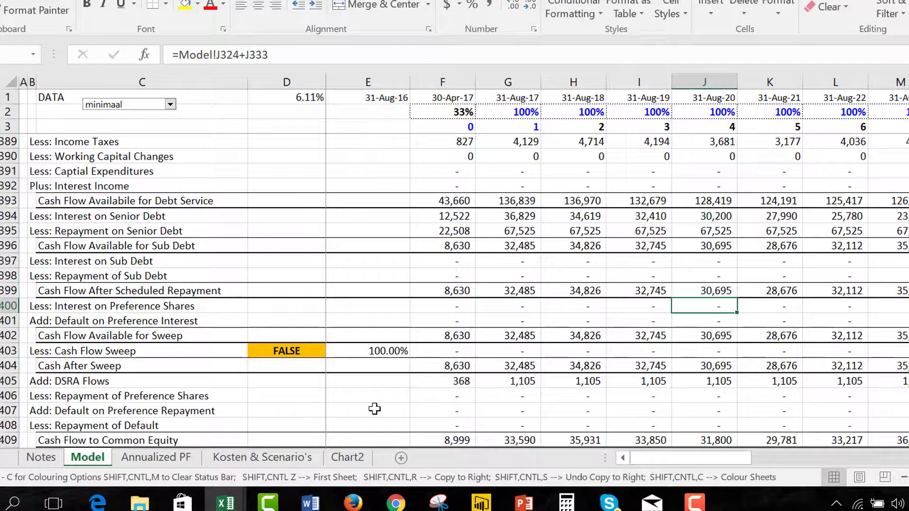
pyautogui.press('Up')
pyautogui.press('Up')
pyautogui.press('Up')
pyautogui.press('Up')
pyautogui.press('Up')
pyautogui.press('Up')
pyautogui.press('Up')
pyautogui.press('Up')
pyautogui.press('Up')
pyautogui.press('Up')
pyautogui.press('Up')
pyautogui.press('Up')
pyautogui.press('Up')
pyautogui.press('Up')
pyautogui.press('Up')
pyautogui.press('Up')
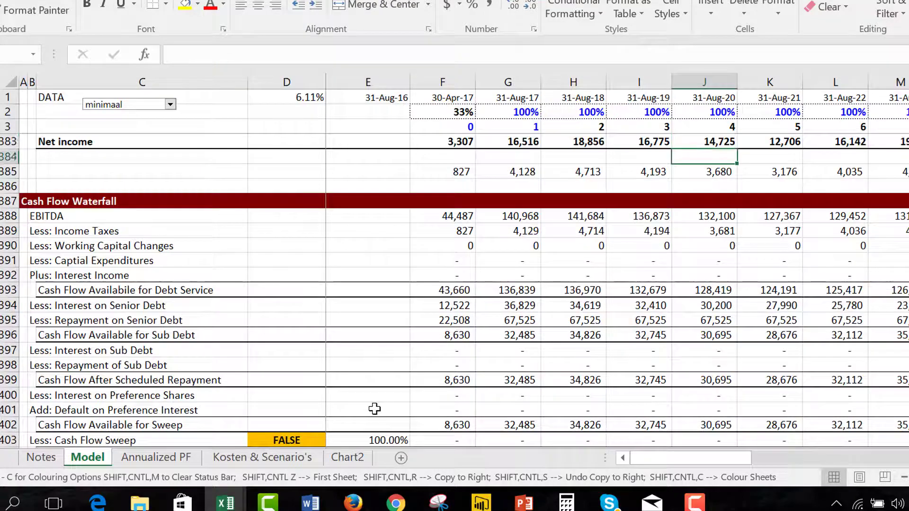
pyautogui.press('Down')
pyautogui.press('Down')
pyautogui.press('Down')
pyautogui.press('Down')
pyautogui.press('Down')
pyautogui.press('Down')
pyautogui.press('Down')
pyautogui.press('Down')
pyautogui.press('Down')
pyautogui.press('Down')
pyautogui.press('Down')
pyautogui.press('Down')
pyautogui.press('Down')
pyautogui.press('Down')
pyautogui.press('Down')
pyautogui.press('Down')
pyautogui.press('Down')
pyautogui.press('Down')
pyautogui.press('Down')
pyautogui.press('Down')
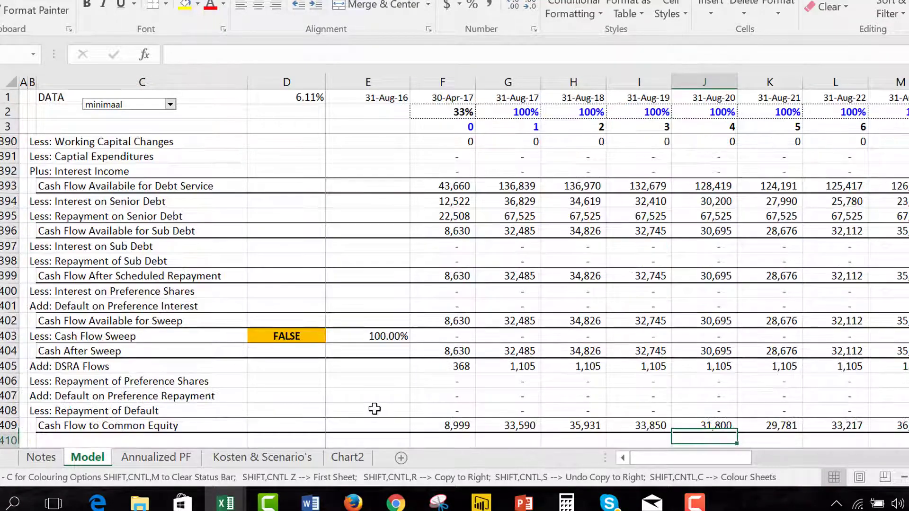
# Examine the Net Equity Cash Flow, the DSCR sweep test lines and the Equity IRR against the Target IRR below the waterfall.
pyautogui.press('Down')
pyautogui.press('Down')
pyautogui.press('Down')
pyautogui.press('Down')
pyautogui.press('Down')
pyautogui.press('Down')
pyautogui.press('Down')
pyautogui.press('Down')
pyautogui.press('Down')
pyautogui.press('Down')
pyautogui.press('Down')
pyautogui.press('Down')
pyautogui.press('Down')
pyautogui.press('Down')
pyautogui.press('Down')
pyautogui.press('Down')
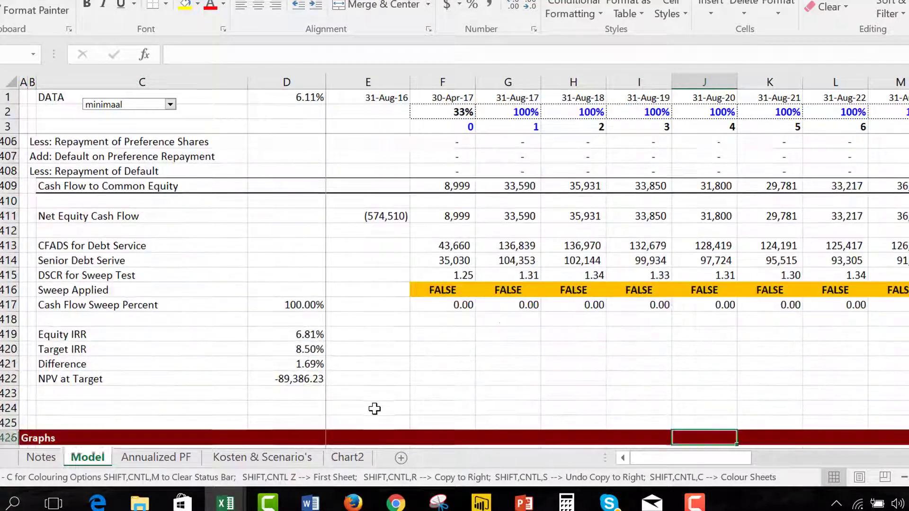
pyautogui.press('Up')
pyautogui.press('Up')
pyautogui.press('Up')
pyautogui.press('Up')
pyautogui.press('Up')
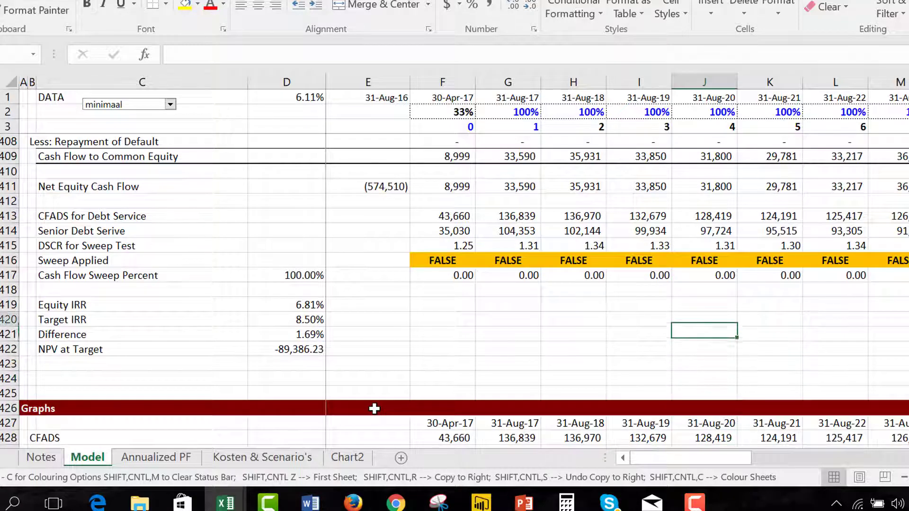
pyautogui.press('Up')
pyautogui.press('Up')
pyautogui.press('Up')
pyautogui.press('Up')
pyautogui.press('Up')
pyautogui.press('Up')
pyautogui.press('Up')
pyautogui.press('Up')
pyautogui.press('Left')
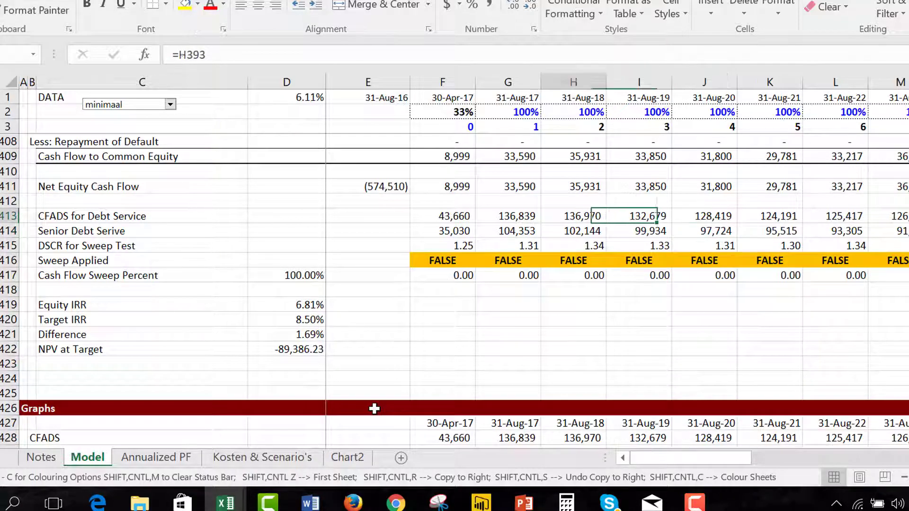
pyautogui.press('Left')
pyautogui.press('Left')
# Review the Graphs data rows and the Dynamic Goal Seek results, including taxes, interest, CFADS, repayment, balance and DSCR.
pyautogui.press('Down')
pyautogui.press('Down')
pyautogui.press('Down')
pyautogui.press('Down')
pyautogui.press('Down')
pyautogui.press('Down')
pyautogui.press('Down')
pyautogui.press('Down')
pyautogui.press('Down')
pyautogui.press('Down')
pyautogui.press('Down')
pyautogui.press('Down')
pyautogui.press('Down')
pyautogui.press('Down')
pyautogui.press('Down')
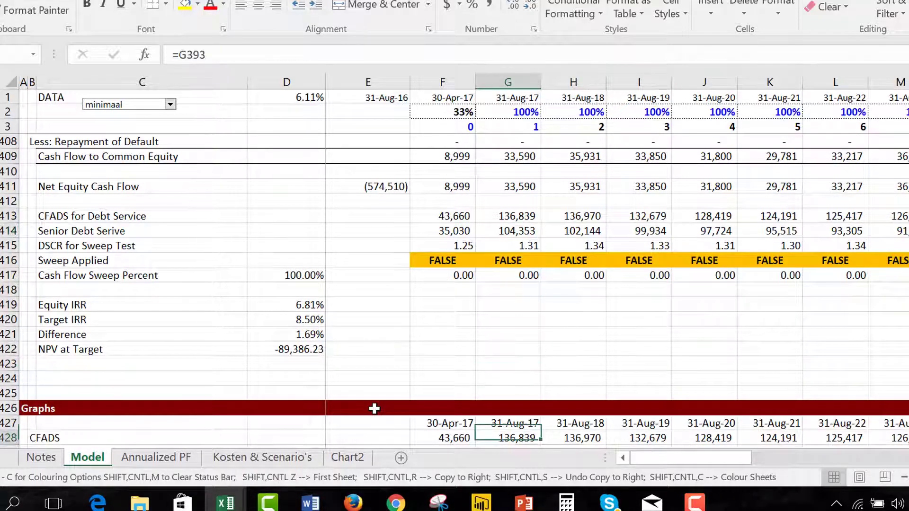
pyautogui.press('Down')
pyautogui.press('Down')
pyautogui.press('Down')
pyautogui.press('Down')
pyautogui.press('Down')
pyautogui.press('Down')
pyautogui.press('Down')
pyautogui.press('Down')
pyautogui.press('Down')
pyautogui.press('Down')
pyautogui.press('Down')
pyautogui.press('Down')
pyautogui.press('Down')
pyautogui.press('Down')
pyautogui.press('Down')
pyautogui.press('Down')
pyautogui.press('Down')
pyautogui.press('Down')
pyautogui.press('Down')
pyautogui.press('Down')
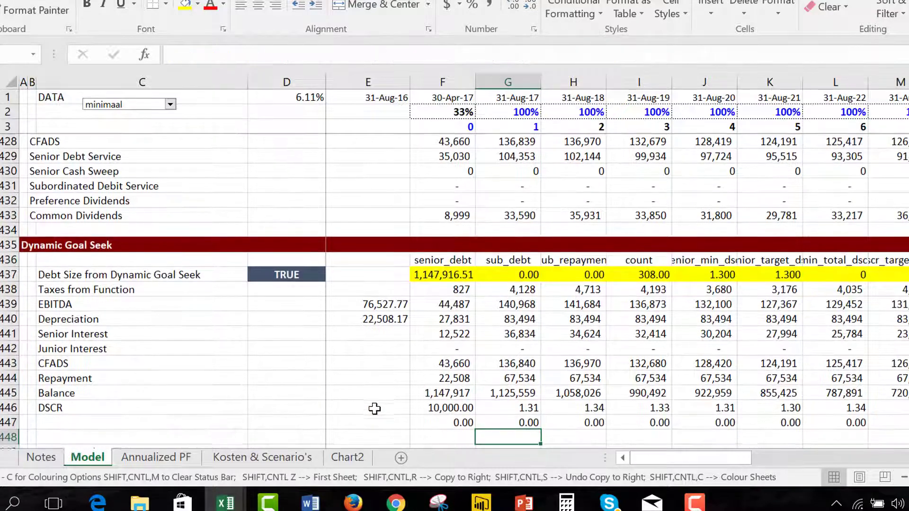
# Inspect the level_payment_debt array formula behind the senior_debt value in the Debt Size from Dynamic Goal Seek row.
pyautogui.press('Down')
pyautogui.press('Up')
pyautogui.press('Up')
pyautogui.press('Left')
pyautogui.press('Left')
pyautogui.press('Up')
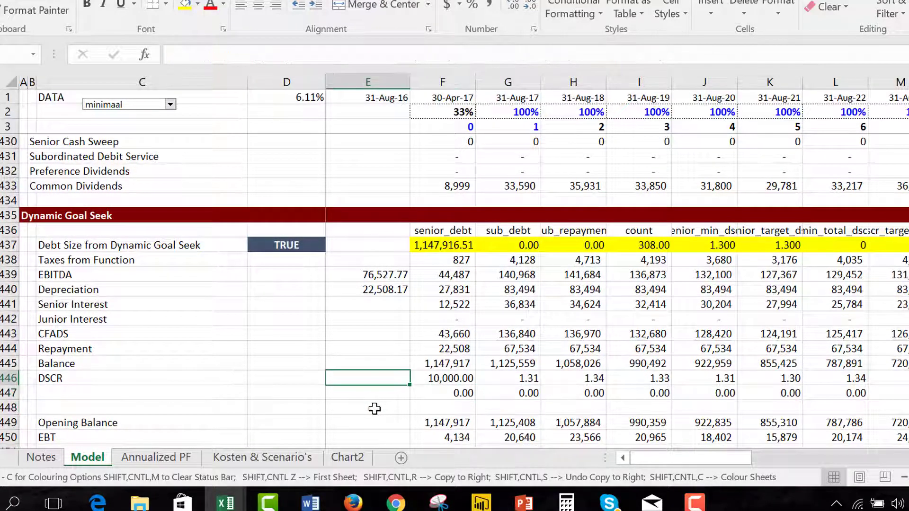
pyautogui.press('Up')
pyautogui.press('Right')
pyautogui.press('Up')
pyautogui.press('Up')
pyautogui.press('Up')
pyautogui.press('Up')
pyautogui.press('Up')
pyautogui.press('Up')
pyautogui.press('Up')
pyautogui.press('Up')
pyautogui.press('Up')
pyautogui.press('Down')
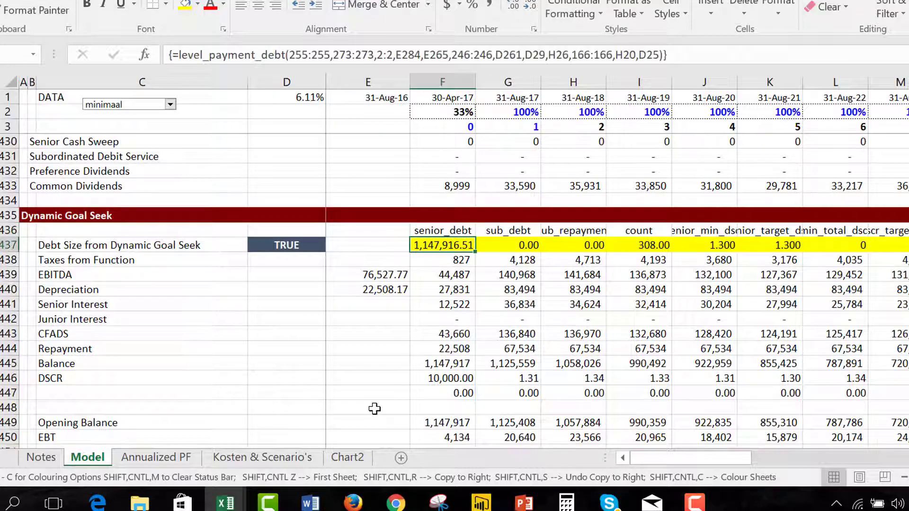
# Re-enter the level_payment_debt array formula over the full Dynamic Goal Seek block, from the Debt Size row through the row below DSCR.
pyautogui.hotkey('shift', 'Down')
pyautogui.hotkey('shift', 'Down')
pyautogui.hotkey('shift', 'Down')
pyautogui.hotkey('shift', 'Down')
pyautogui.hotkey('shift', 'Down')
pyautogui.hotkey('shift', 'Down')
pyautogui.hotkey('shift', 'Down')
pyautogui.hotkey('shift', 'Down')
pyautogui.hotkey('shift', 'Down')
pyautogui.hotkey('shift', 'Down')
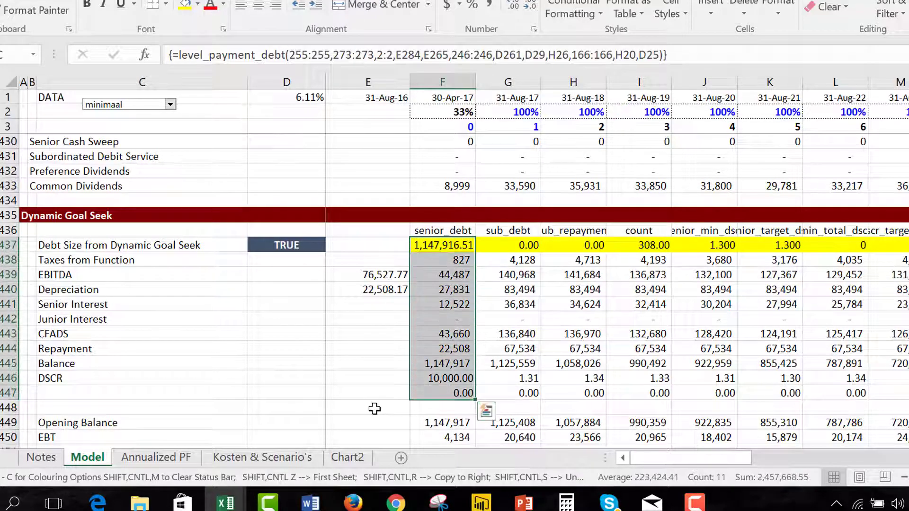
pyautogui.hotkey('ctrl', 'shift', 'Right')
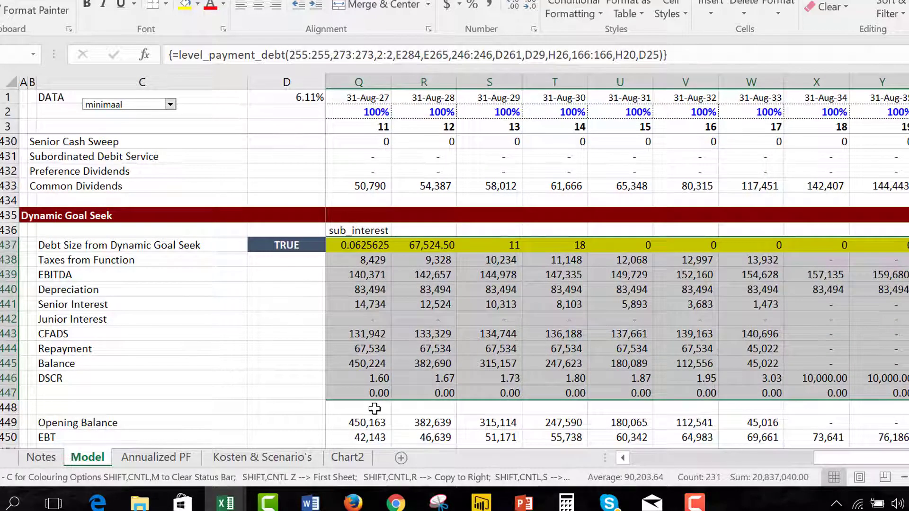
pyautogui.press('F2')
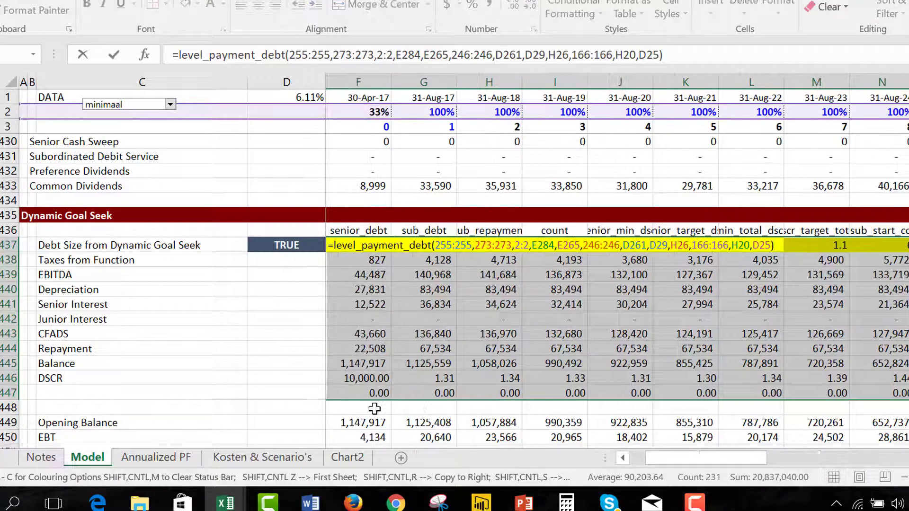
pyautogui.hotkey('ctrl', 'shift', 'Return')
# Review the function arguments of level_payment_debt, from Senior_time_switch through Program_switch, and close the dialog.
pyautogui.hotkey('shift', 'F3')
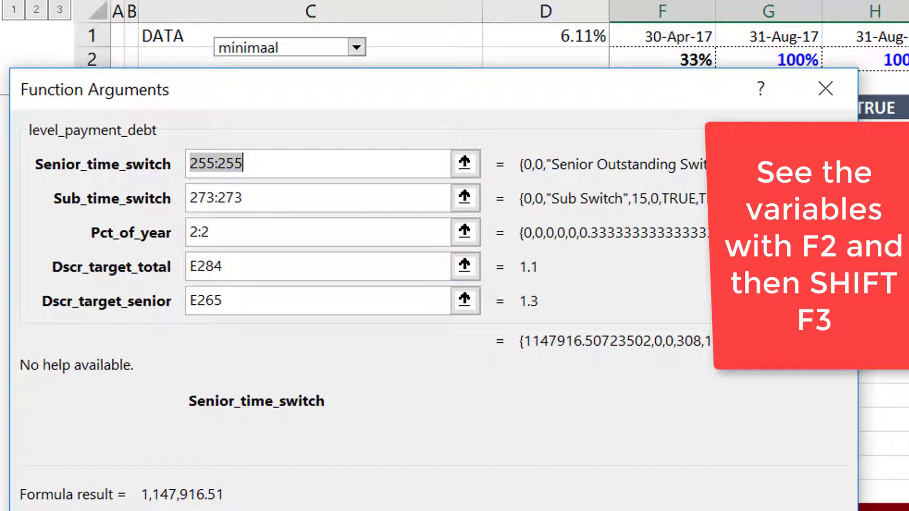
pyautogui.press('Tab')
pyautogui.press('Tab')
pyautogui.press('Tab')
pyautogui.press('Tab')
pyautogui.press('Tab')
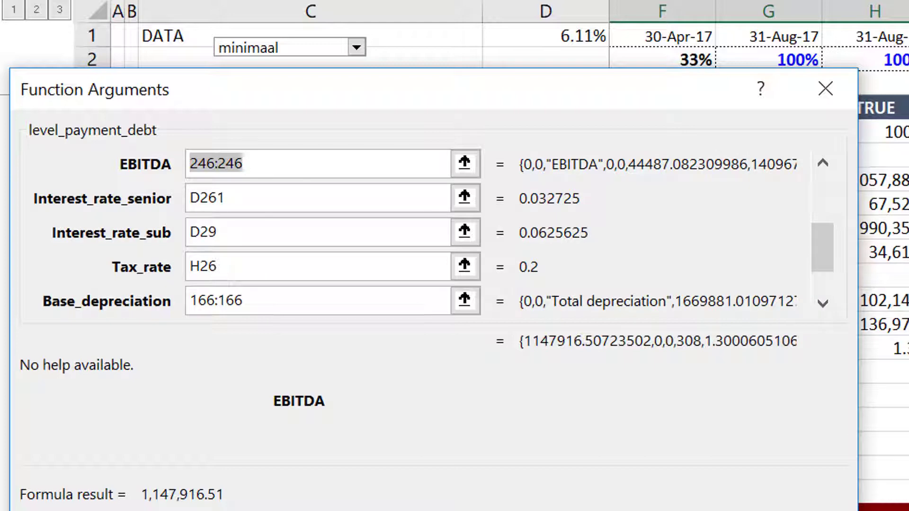
pyautogui.click(827, 305)
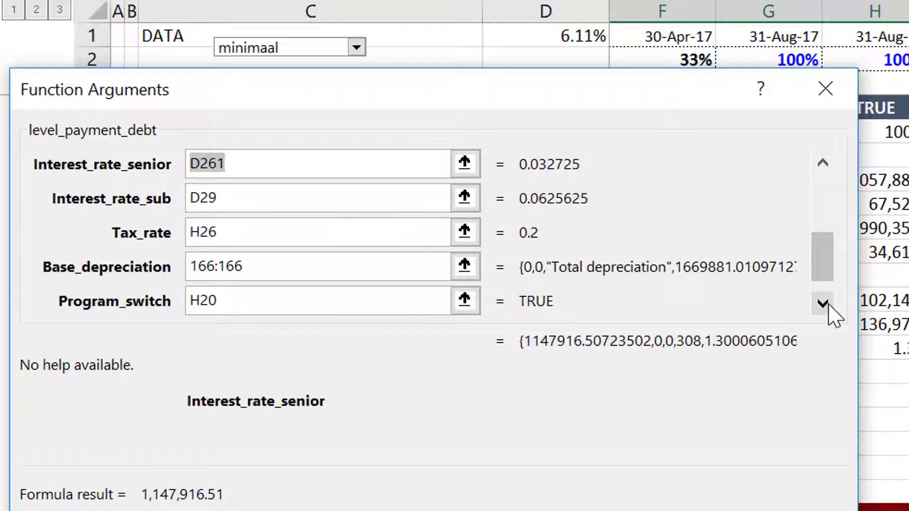
pyautogui.click(822, 167)
pyautogui.click(823, 167)
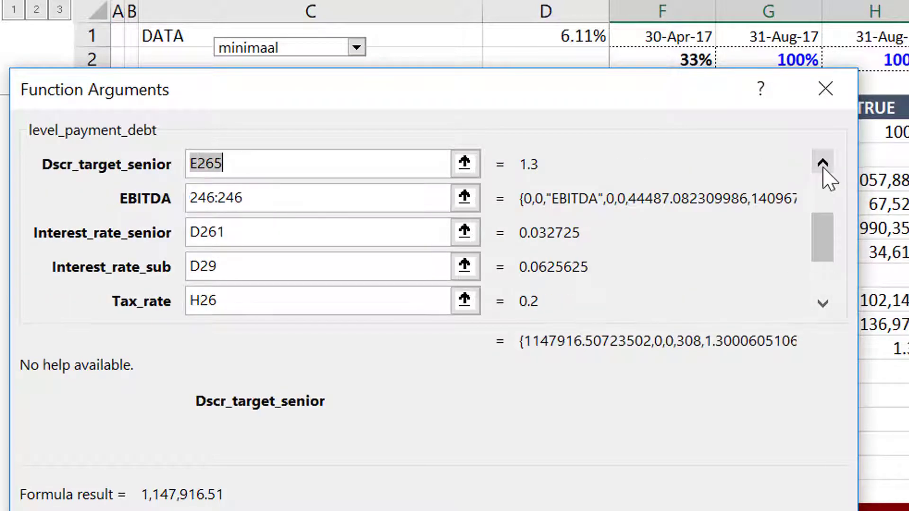
pyautogui.click(823, 166)
pyautogui.click(822, 165)
pyautogui.click(823, 166)
pyautogui.click(823, 165)
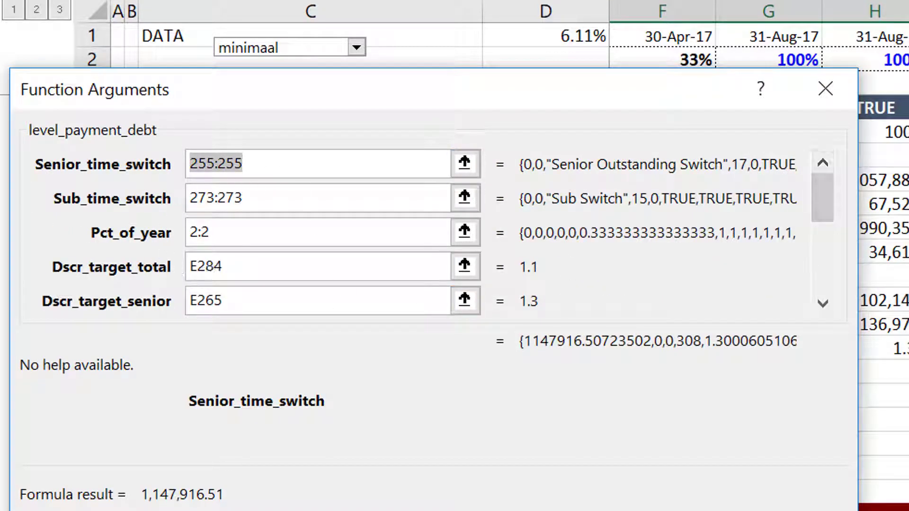
pyautogui.click(797, 510)
# Open the VBA code of the dynamic_goal_seek macro for editing.
pyautogui.scroll(-20, 785, 396)
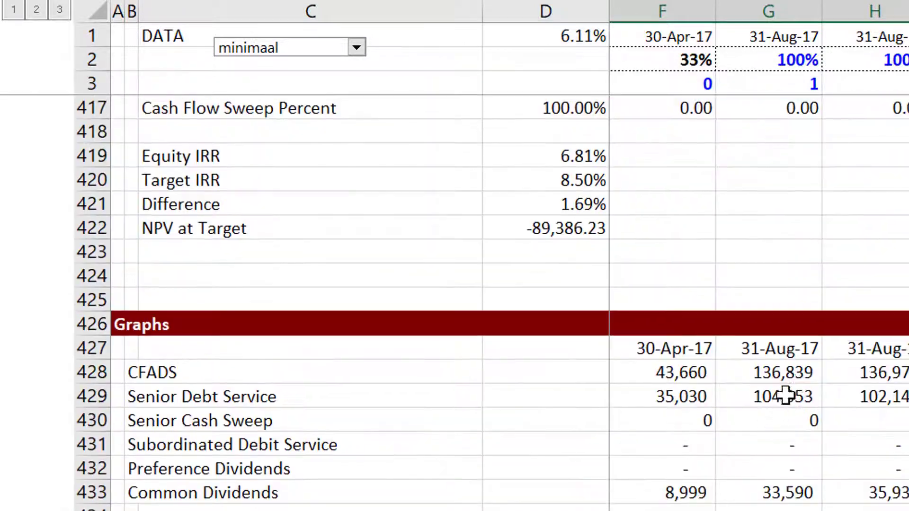
pyautogui.scroll(-2, 818, 399)
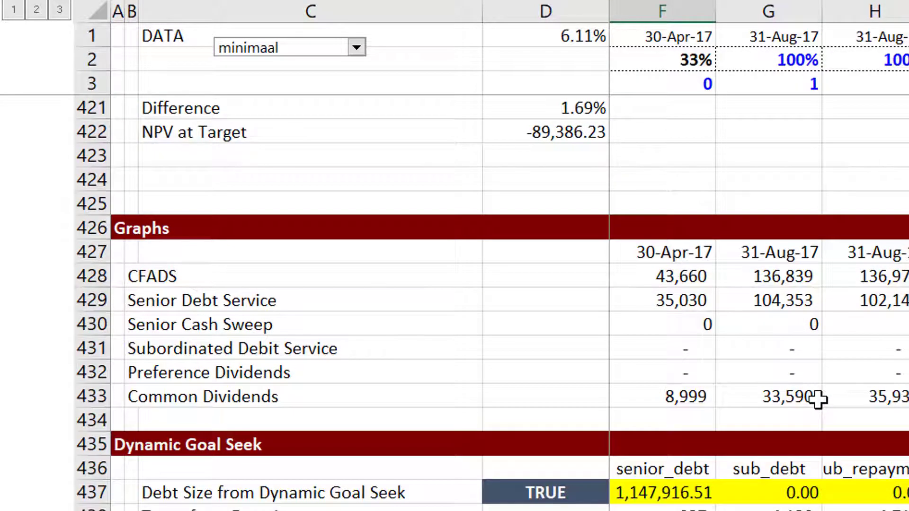
pyautogui.hotkey('alt', 'F8')
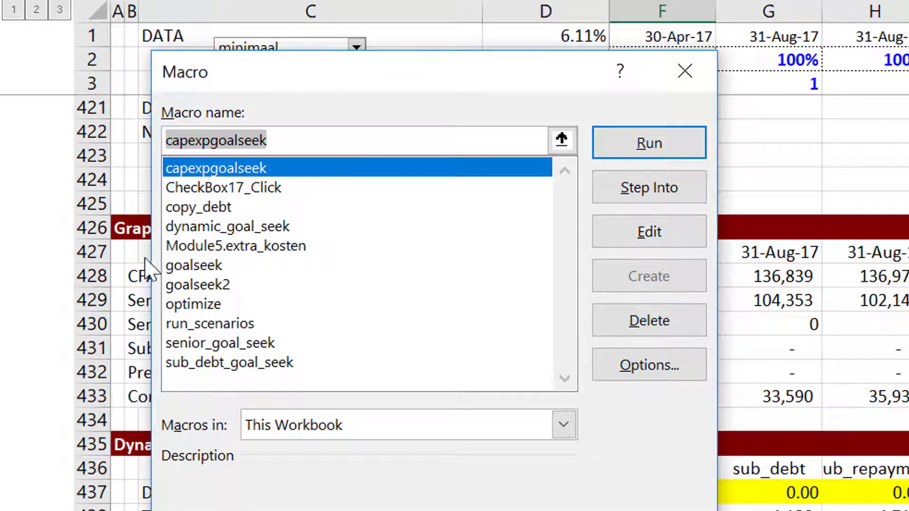
pyautogui.click(222, 228)
pyautogui.click(650, 232)
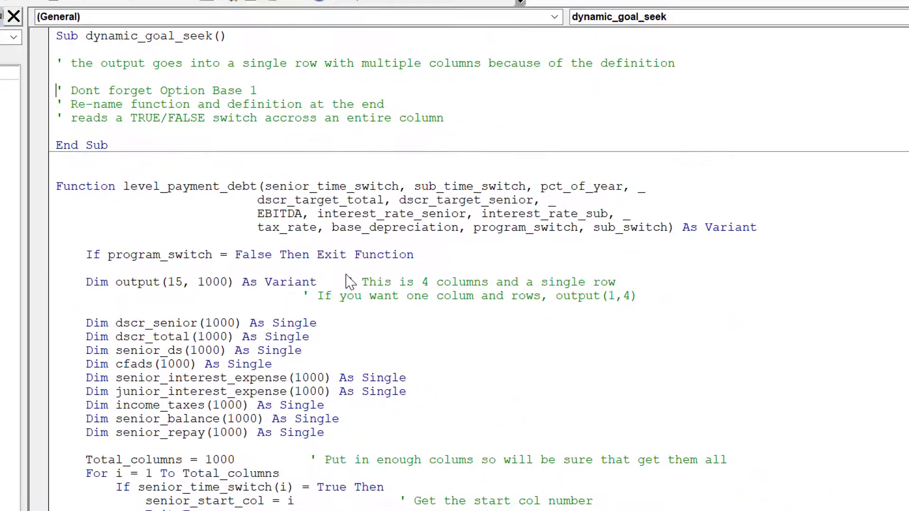
# Examine the level_payment_debt function's argument list, program_switch check, output array and variable declarations.
pyautogui.press('Down')
pyautogui.press('Down')
pyautogui.press('Down')
pyautogui.press('Down')
pyautogui.press('Down')
pyautogui.scroll(-6, 350, 283)
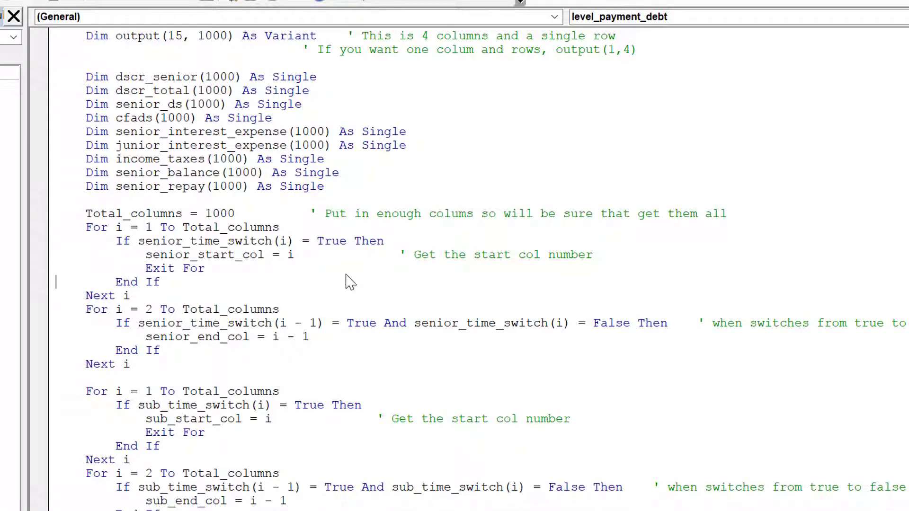
pyautogui.scroll(3, 351, 283)
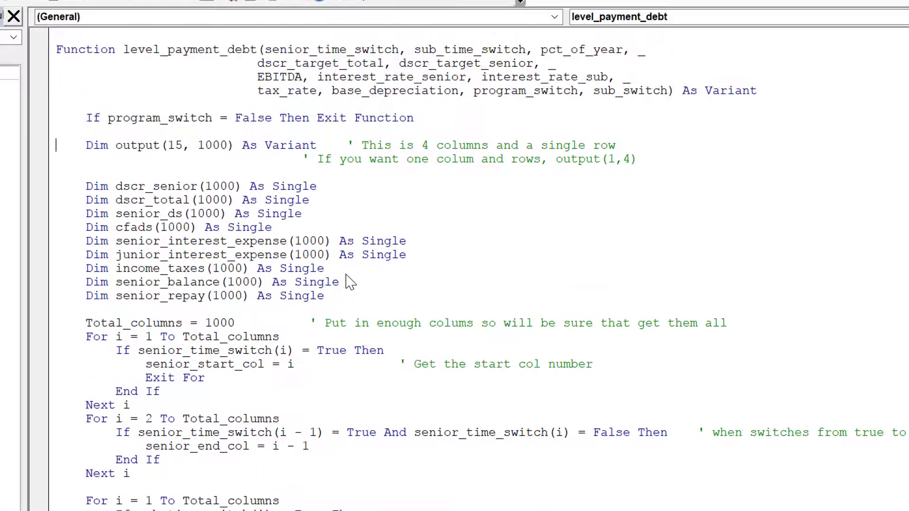
pyautogui.press('Up')
pyautogui.press('Up')
pyautogui.press('Up')
pyautogui.press('Up')
pyautogui.press('Up')
pyautogui.press('Up')
pyautogui.press('Up')
pyautogui.press('Up')
pyautogui.press('Up')
pyautogui.press('Up')
# Examine the code that finds the senior and sub start and end columns and sets the tenors, maximum debt and increment.
pyautogui.scroll(-4, 350, 283)
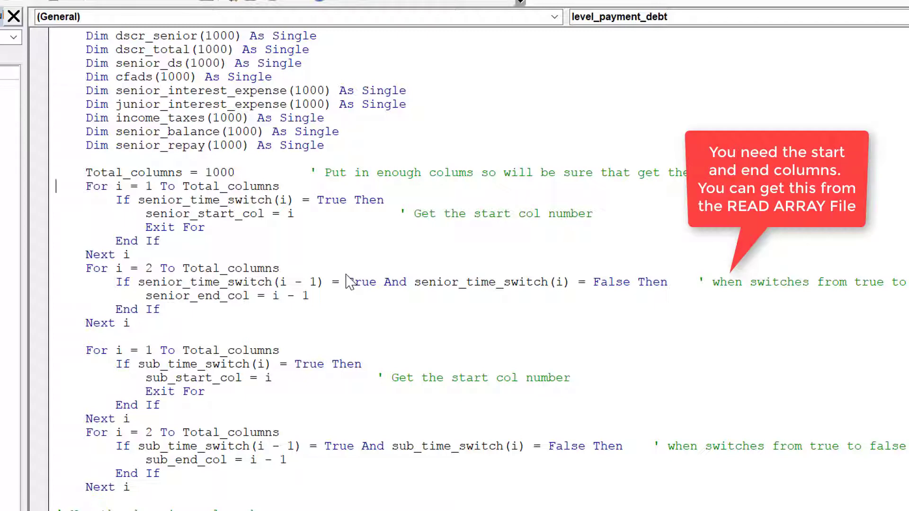
pyautogui.scroll(-3, 347, 282)
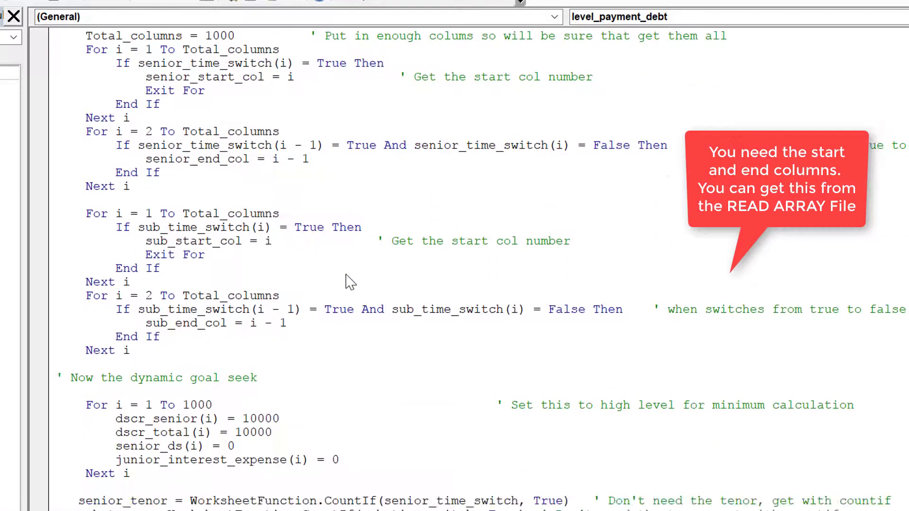
pyautogui.press('Down')
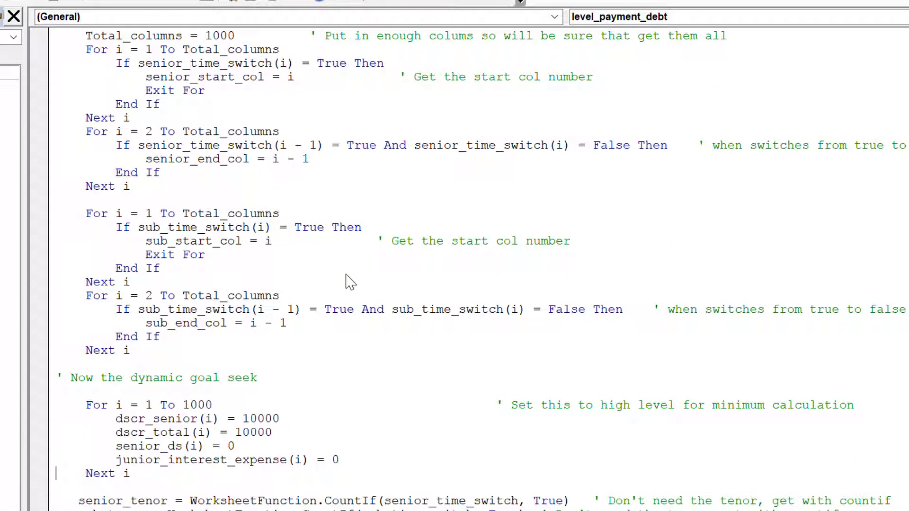
pyautogui.scroll(-5, 349, 282)
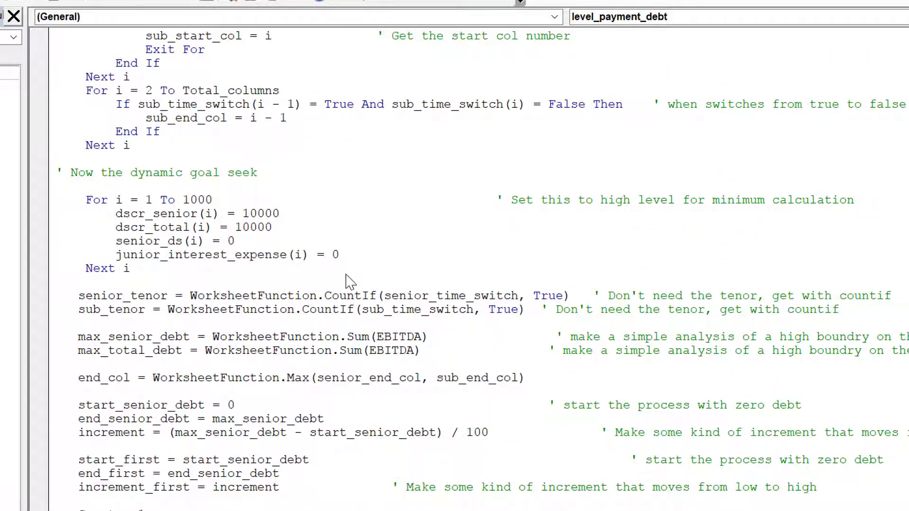
pyautogui.scroll(-1, 349, 282)
pyautogui.scroll(-3, 348, 282)
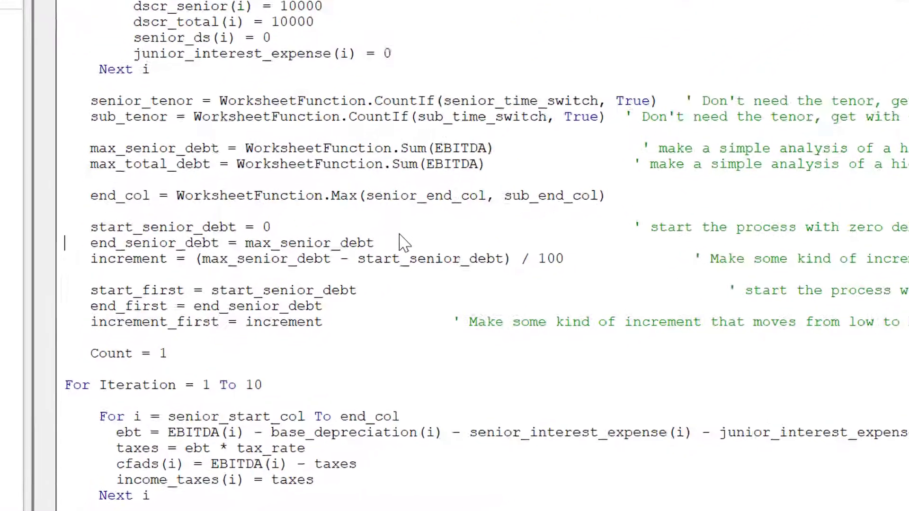
pyautogui.press('Up')
pyautogui.press('Up')
pyautogui.press('Up')
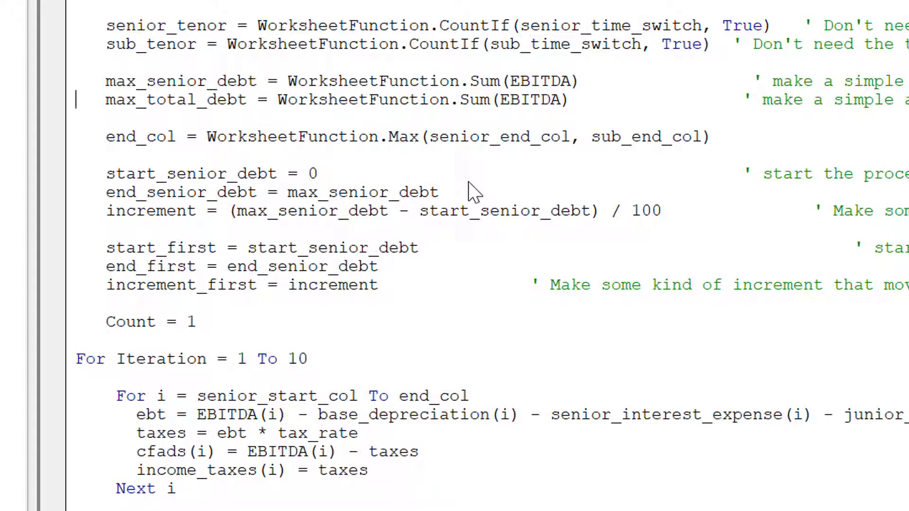
# Examine the iteration loop computing taxes and CFADS and the restart_senior loop stepping through senior debt, and switch back to the Model sheet in Excel.
pyautogui.press('Down')
pyautogui.press('Down')
pyautogui.press('Down')
pyautogui.press('Down')
pyautogui.press('Down')
pyautogui.press('Down')
pyautogui.press('Down')
pyautogui.press('Down')
pyautogui.press('Down')
pyautogui.press('Down')
pyautogui.press('Down')
pyautogui.press('Down')
pyautogui.press('Down')
pyautogui.press('Down')
pyautogui.press('Down')
pyautogui.press('Down')
pyautogui.press('Down')
pyautogui.press('Down')
pyautogui.press('Down')
pyautogui.press('Down')
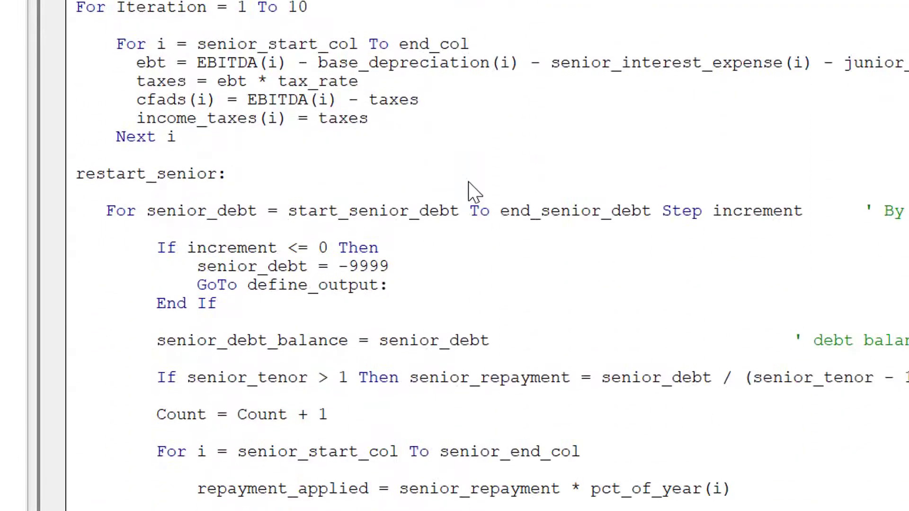
pyautogui.press('Up')
pyautogui.press('Up')
pyautogui.press('Up')
pyautogui.press('Up')
pyautogui.press('Up')
pyautogui.press('Up')
pyautogui.press('Up')
pyautogui.press('Up')
pyautogui.press('Up')
pyautogui.press('Up')
pyautogui.press('Up')
pyautogui.press('Up')
pyautogui.press('Up')
pyautogui.press('Up')
pyautogui.press('Up')
pyautogui.press('Up')
pyautogui.press('Up')
pyautogui.press('Up')
pyautogui.press('Up')
pyautogui.press('Up')
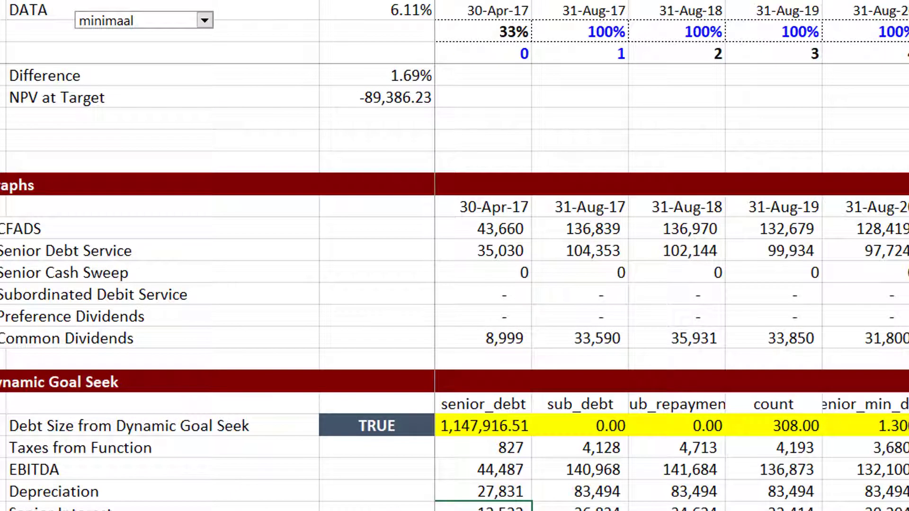
# Review the Dynamic Goal Seek rows from the debt size and function outputs to the computed CFADS and Taxes from P&L.
pyautogui.press('Up')
pyautogui.press('Up')
pyautogui.press('Up')
pyautogui.press('Down')
pyautogui.press('Down')
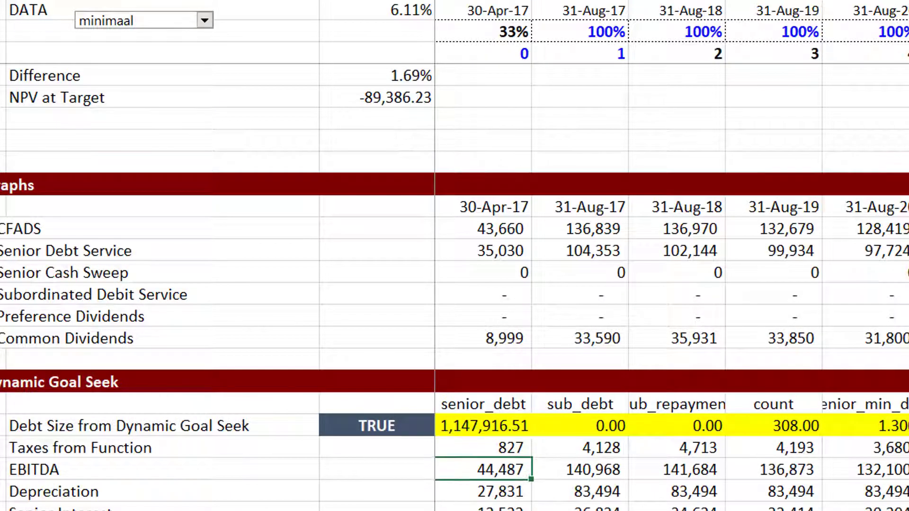
pyautogui.press('Down')
pyautogui.press('Down')
pyautogui.press('Down')
pyautogui.press('Down')
pyautogui.press('Down')
pyautogui.press('Down')
pyautogui.press('Down')
pyautogui.press('Down')
pyautogui.press('Down')
pyautogui.press('Down')
pyautogui.press('Down')
pyautogui.press('Down')
pyautogui.press('Down')
pyautogui.press('Down')
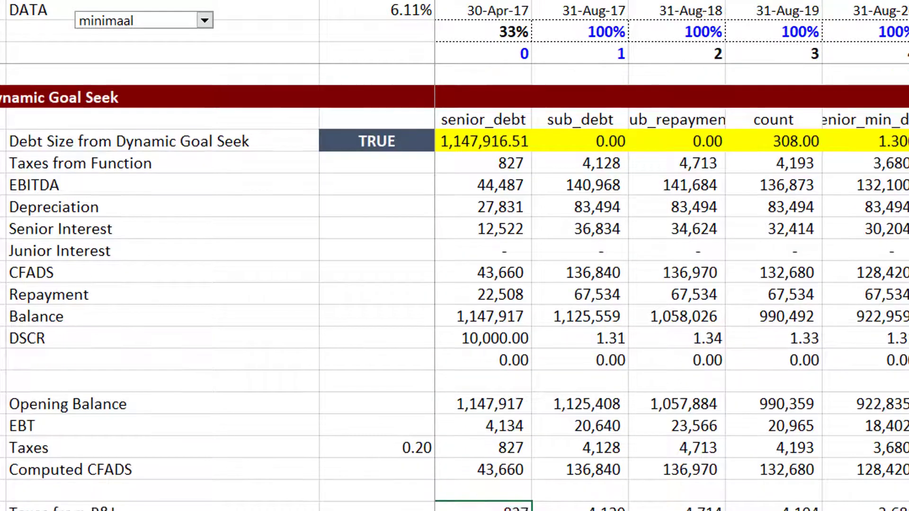
pyautogui.press('Up')
pyautogui.press('Up')
pyautogui.press('Down')
pyautogui.press('Down')
pyautogui.press('Down')
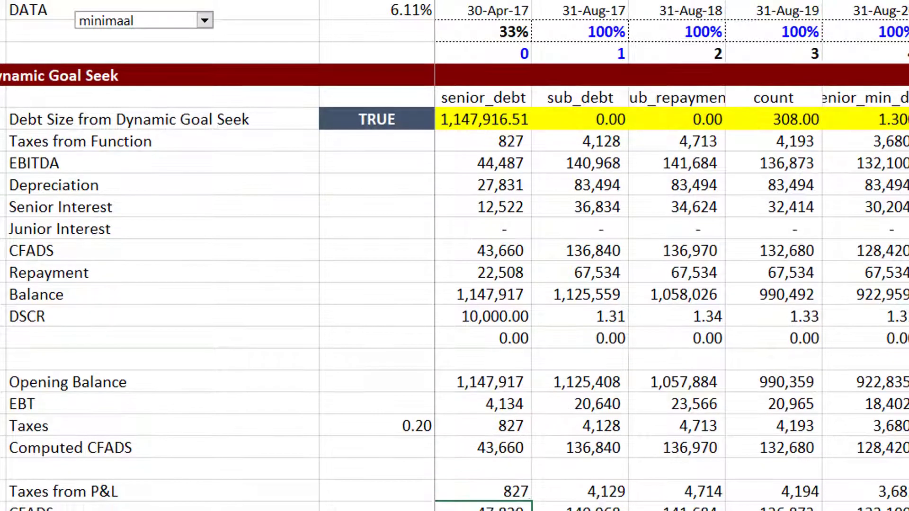
pyautogui.press('Up')
pyautogui.press('Up')
pyautogui.press('Up')
pyautogui.press('Up')
pyautogui.press('Up')
pyautogui.press('Up')
pyautogui.press('Up')
pyautogui.press('Up')
pyautogui.press('Up')
pyautogui.press('Up')
pyautogui.press('Up')
pyautogui.press('Up')
pyautogui.press('Up')
pyautogui.press('Up')
pyautogui.press('Up')
pyautogui.press('Up')
pyautogui.press('Up')
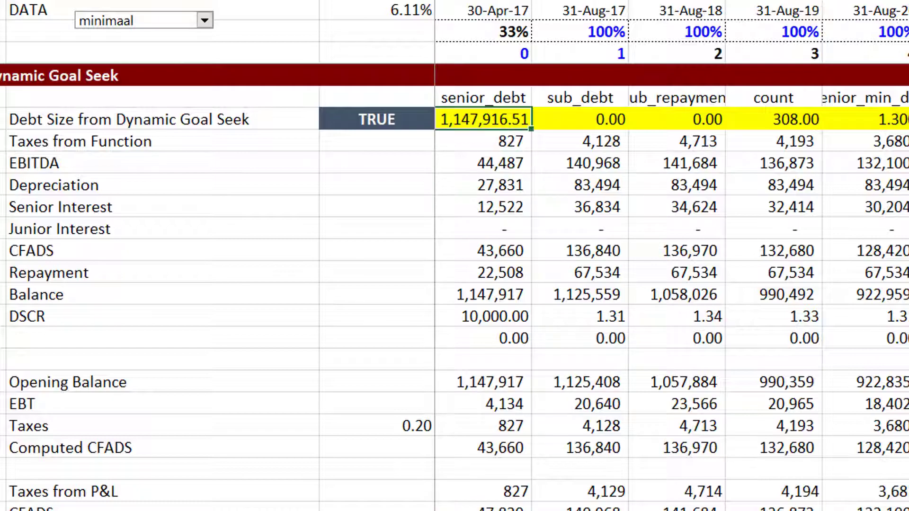
# Review the Debt Service Reserve Account, Sub-Debt and Senior Debt sections back up to CFADS for Debt Service Coverage and Sizing.
pyautogui.press('Down')
pyautogui.press('pagedown')
pyautogui.press('pagedown')
pyautogui.press('pageup')
pyautogui.press('pageup')
pyautogui.press('pageup')
pyautogui.press('pageup')
pyautogui.press('pageup')
pyautogui.press('pageup')
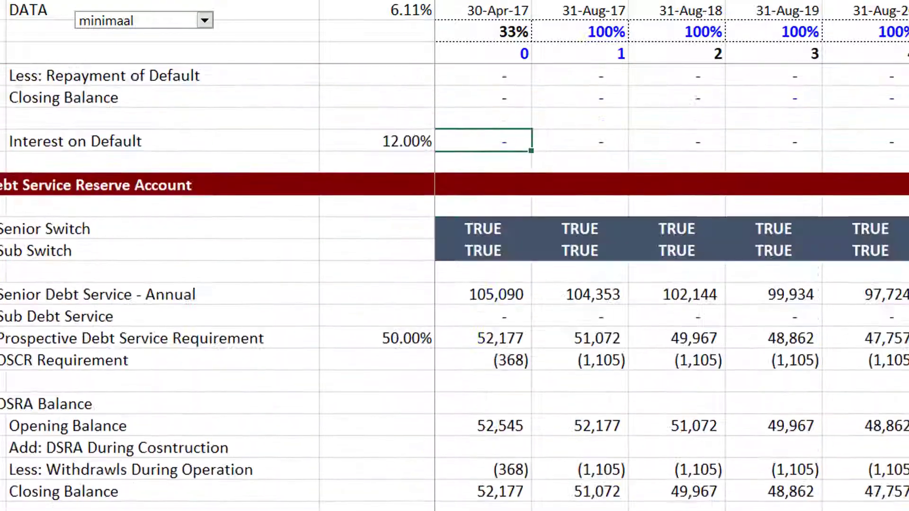
pyautogui.press('pageup')
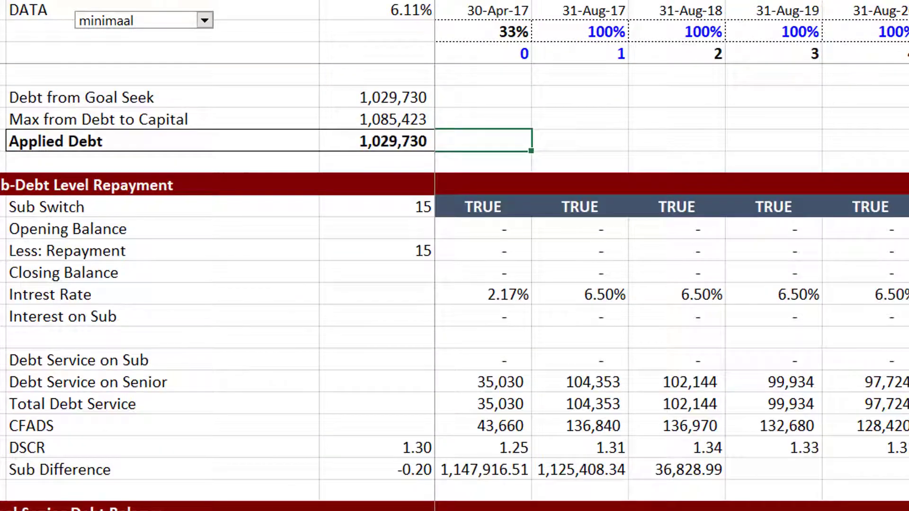
pyautogui.press('pageup')
pyautogui.press('Down')
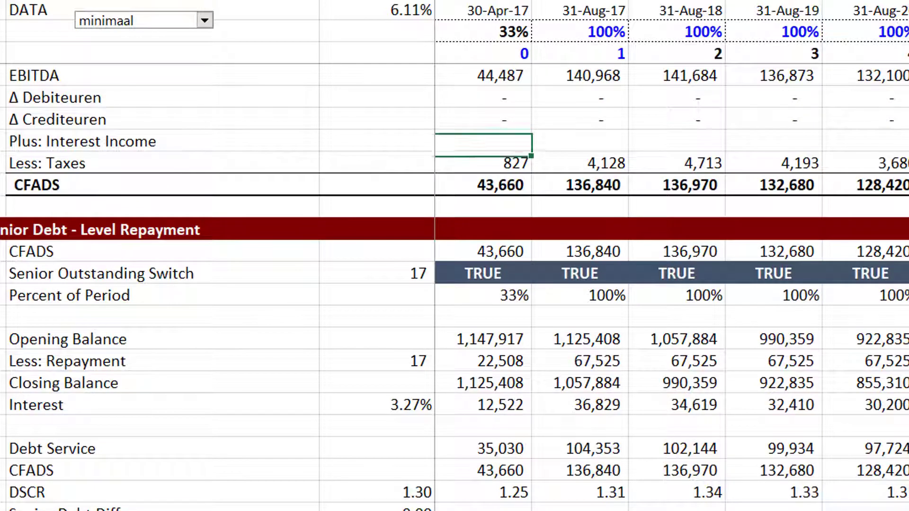
pyautogui.press('Up')
pyautogui.press('Up')
pyautogui.press('Up')
pyautogui.press('Up')
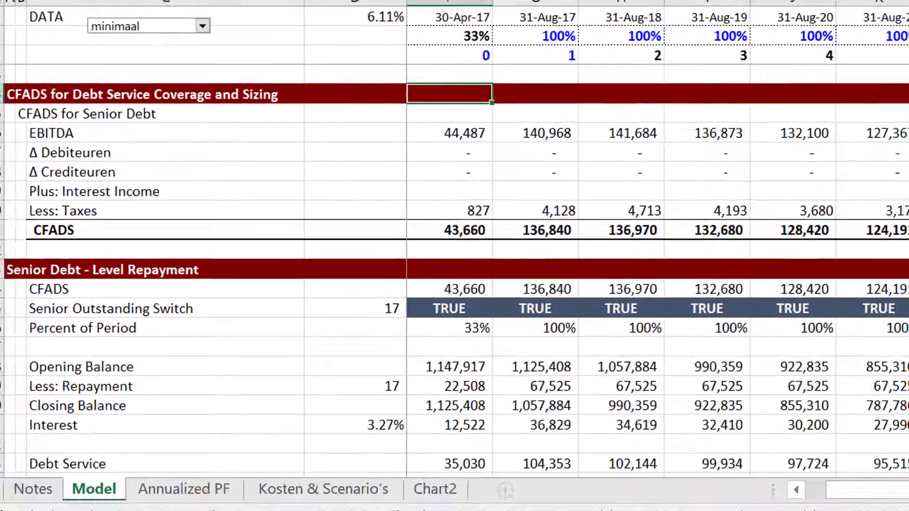
# Inspect the formula behind the first-period Less: Taxes cell in the CFADS for Senior Debt section without changing it.
pyautogui.press('Down')
pyautogui.press('Down')
pyautogui.press('Down')
pyautogui.press('Down')
pyautogui.press('Down')
pyautogui.write('=F451')
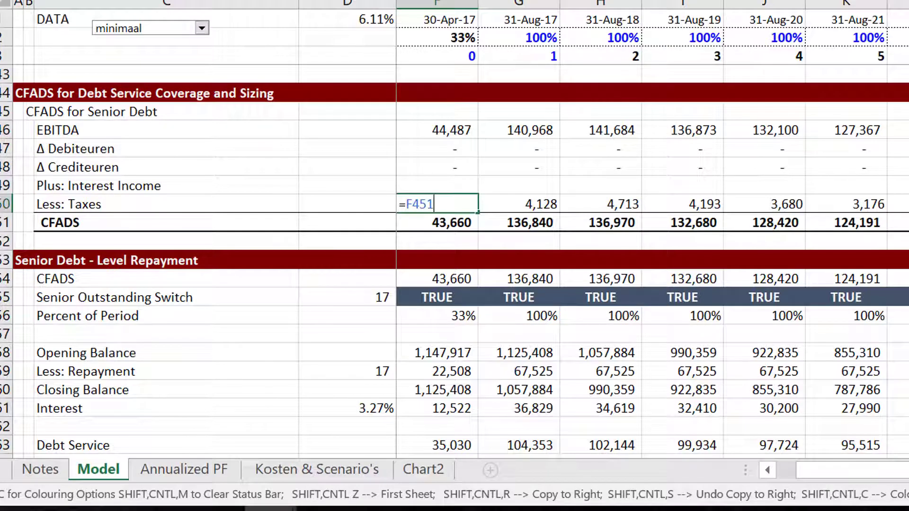
pyautogui.press('Escape')
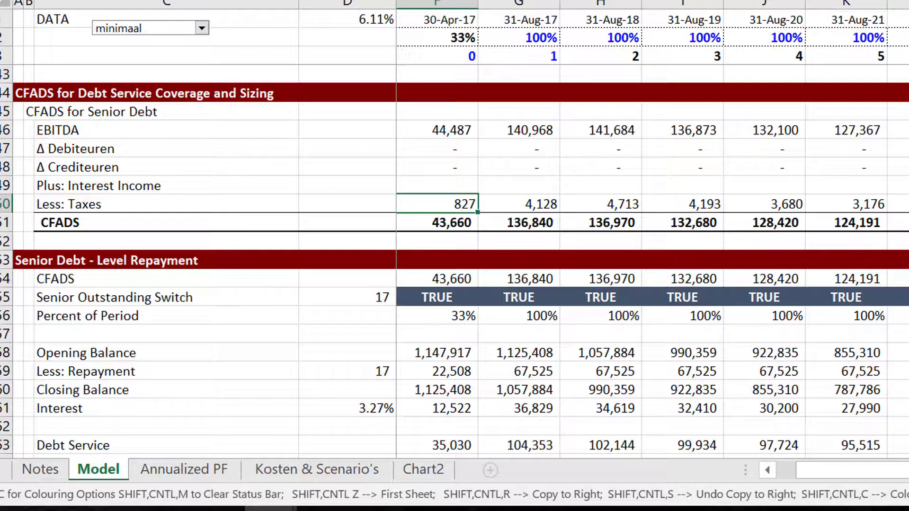
# Trace the first-period Less: Taxes cell to its source in the Dynamic Goal Seek Taxes row and return to the CFADS section.
pyautogui.hotkey('ctrl', '[')
pyautogui.press('Down')
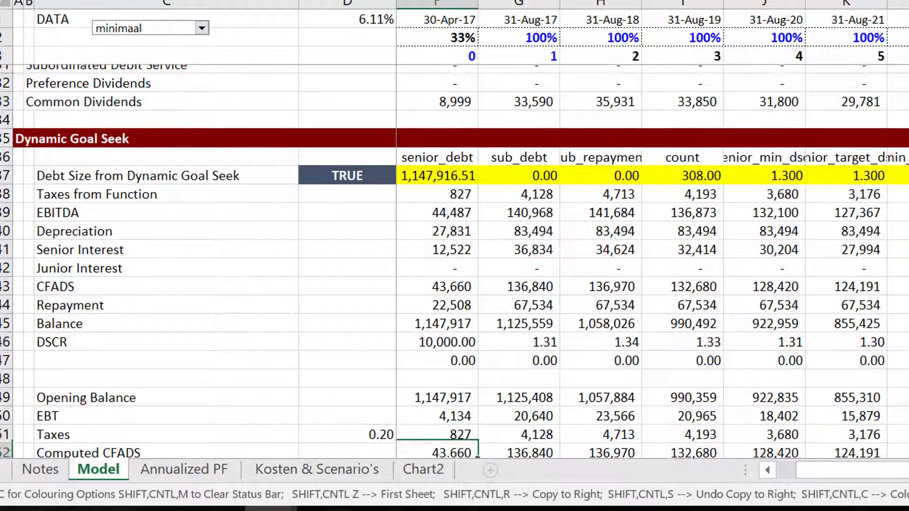
pyautogui.press('Up')
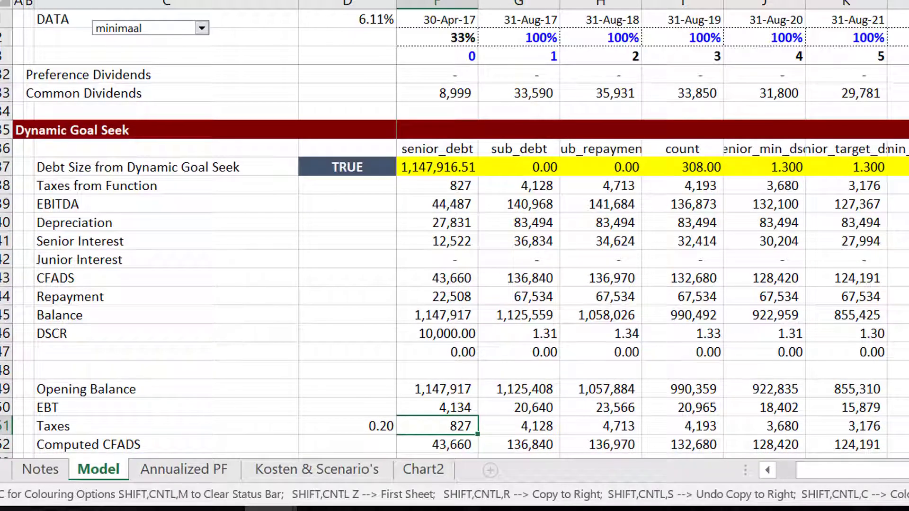
pyautogui.press('F5')
pyautogui.press('Return')
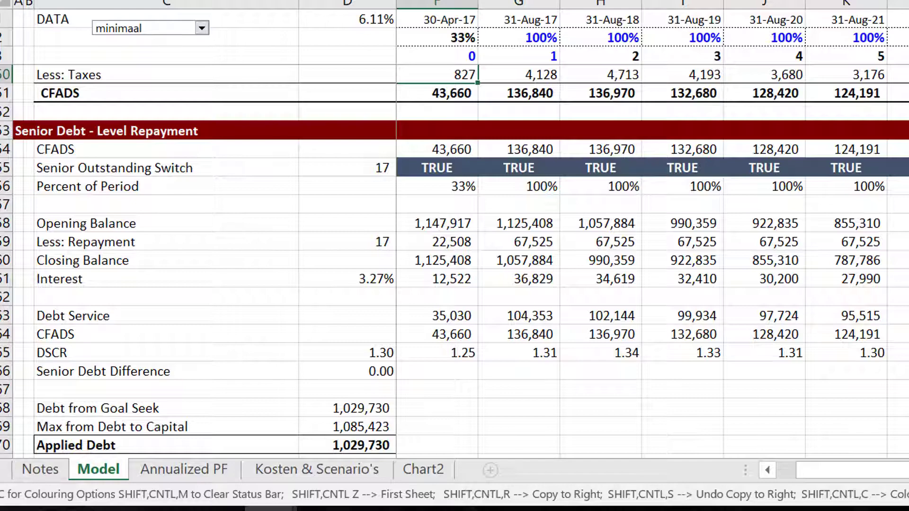
pyautogui.hotkey('ctrl', '[')
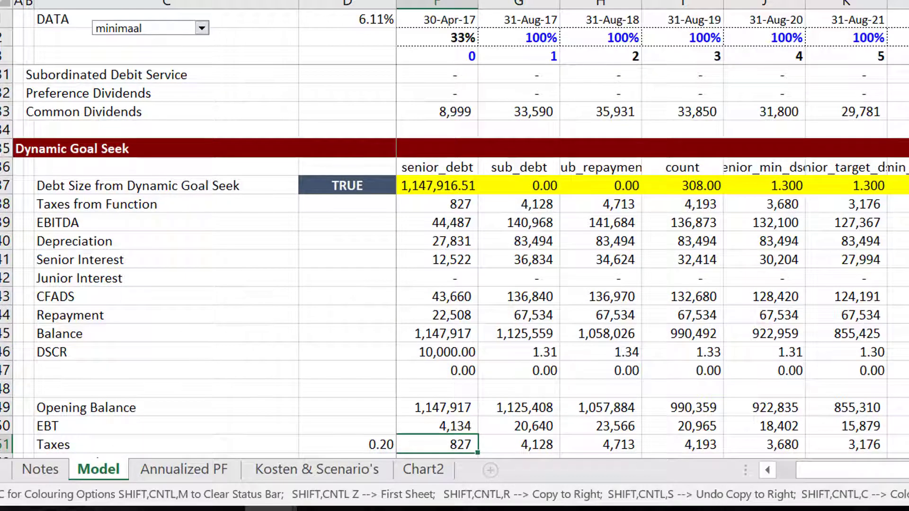
pyautogui.press('F5')
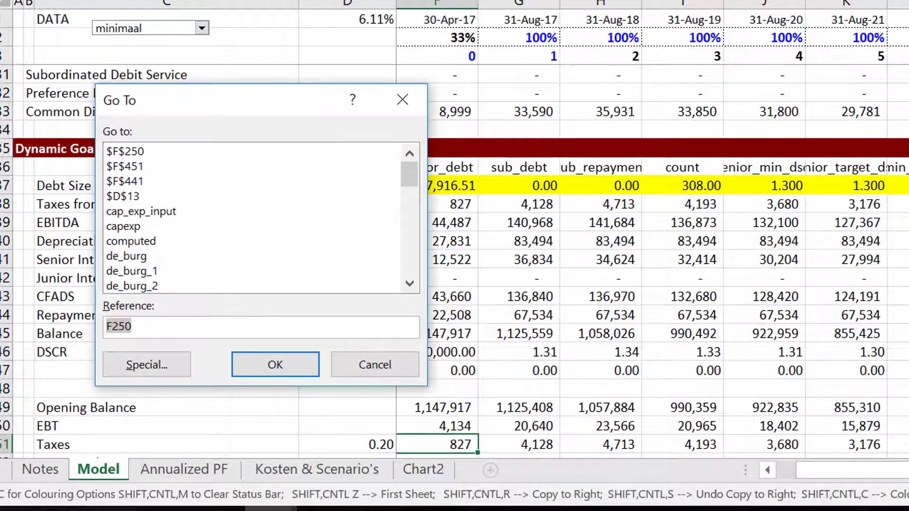
pyautogui.press('Return')
pyautogui.scroll(1, 454, 260)
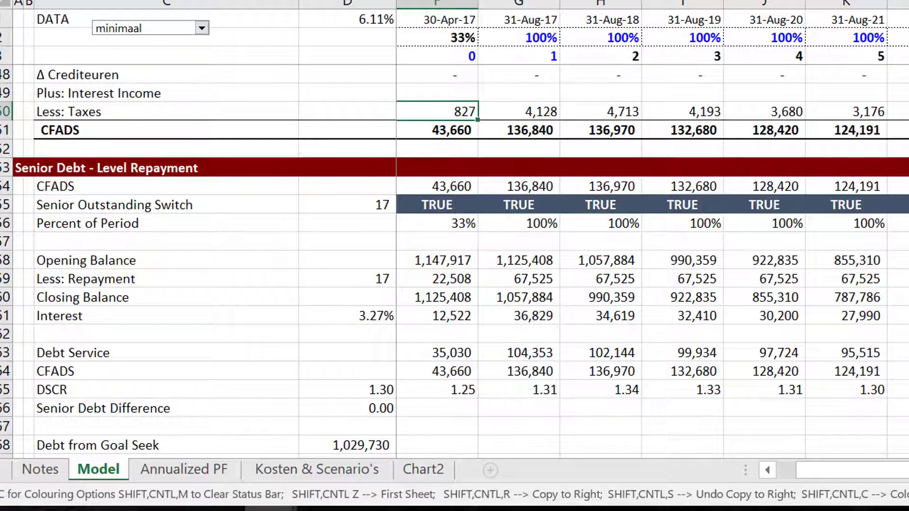
# Review the first-period CFADS for Senior Debt build-up from EBITDA down to Less: Taxes.
pyautogui.press('Up')
pyautogui.press('Up')
pyautogui.press('Up')
pyautogui.press('Up')
pyautogui.press('Up')
pyautogui.press('Up')
pyautogui.press('Down')
pyautogui.press('Down')
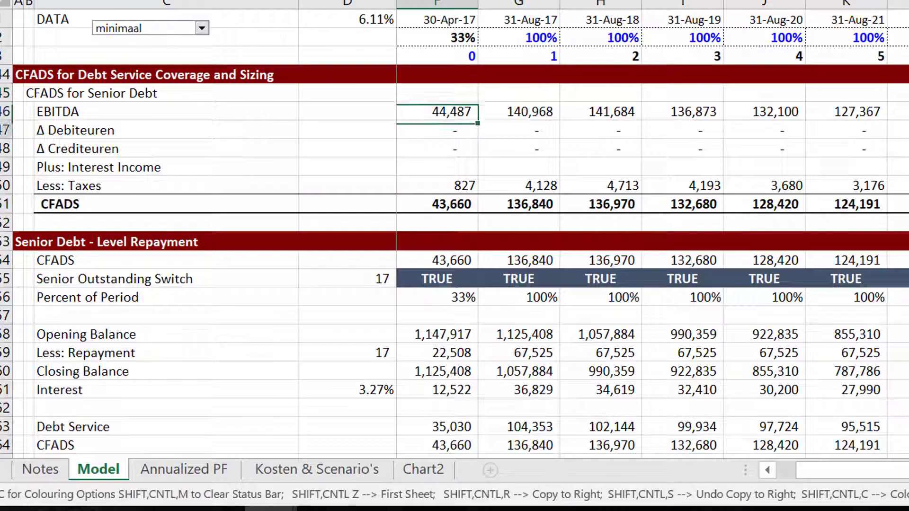
pyautogui.press('Down')
pyautogui.press('Down')
pyautogui.press('Down')
pyautogui.press('Down')
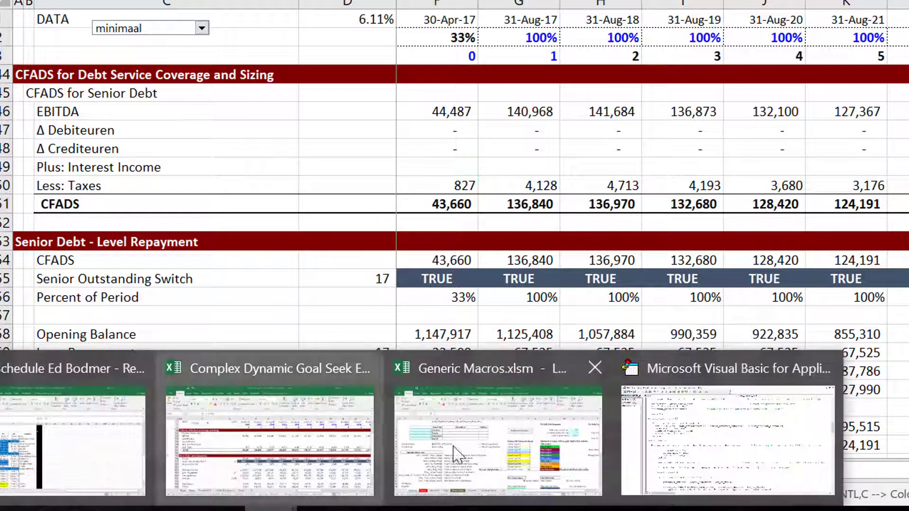
# Switch to the Visual Basic editor and examine the restart_senior loop with its increment check, opening debt balance and level repayment.
pyautogui.hotkey('alt', 'F11')
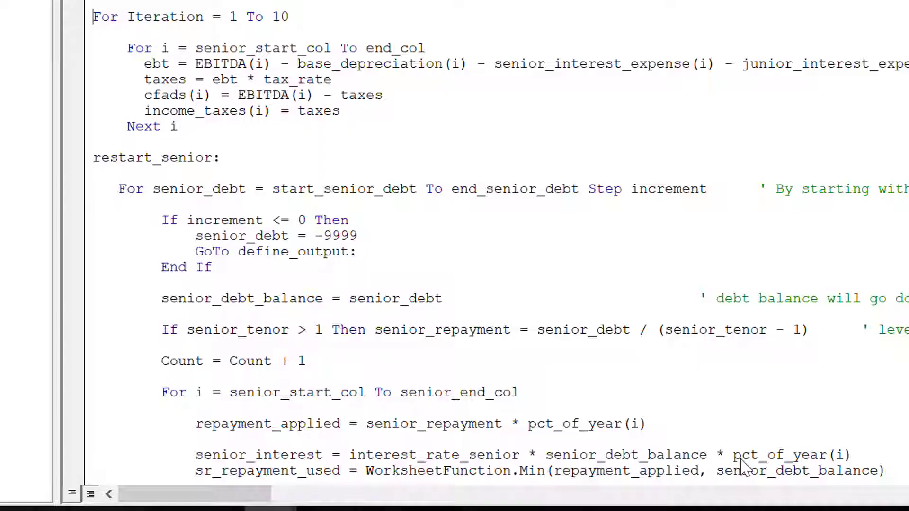
pyautogui.press('Down')
pyautogui.press('Down')
pyautogui.press('Down')
pyautogui.press('Down')
pyautogui.press('Down')
pyautogui.press('Down')
pyautogui.press('Down')
pyautogui.press('Down')
pyautogui.press('Down')
pyautogui.press('Down')
pyautogui.press('Down')
pyautogui.press('Down')
pyautogui.press('Down')
pyautogui.press('Down')
pyautogui.press('Down')
pyautogui.press('Down')
pyautogui.press('Down')
pyautogui.press('Down')
pyautogui.press('Down')
pyautogui.press('Down')
pyautogui.press('Up')
pyautogui.press('Up')
pyautogui.press('Up')
pyautogui.press('Up')
pyautogui.press('Up')
pyautogui.press('Up')
pyautogui.press('Up')
pyautogui.press('Up')
pyautogui.press('Up')
pyautogui.press('Up')
pyautogui.press('Up')
pyautogui.press('Up')
pyautogui.press('Up')
pyautogui.press('Up')
pyautogui.press('Up')
pyautogui.press('Up')
pyautogui.press('Up')
pyautogui.press('Up')
pyautogui.press('Up')
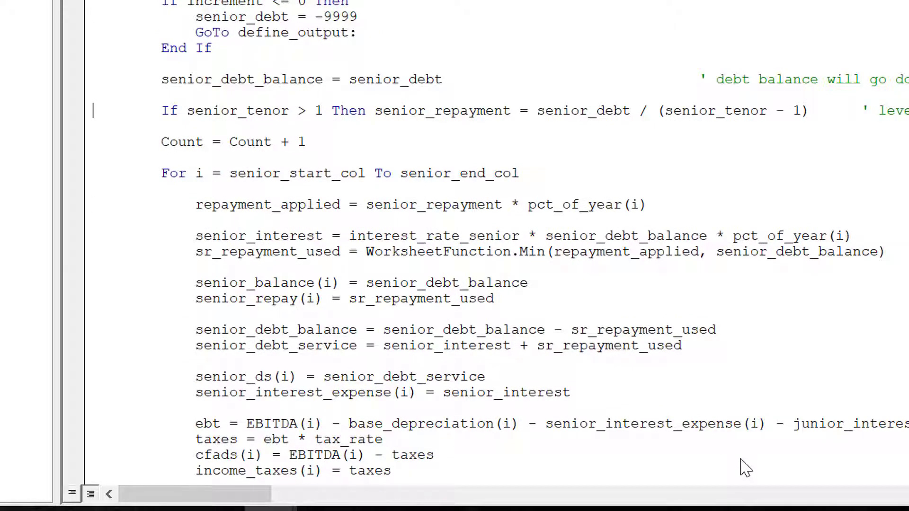
# Examine the senior period loop from the applied repayment and interest down to the dscr_senior calculation.
pyautogui.press('Down')
pyautogui.press('Down')
pyautogui.press('Down')
pyautogui.press('Down')
pyautogui.press('Down')
pyautogui.press('Down')
pyautogui.press('Down')
pyautogui.press('Down')
pyautogui.press('Down')
pyautogui.press('Down')
pyautogui.press('Down')
pyautogui.press('Down')
pyautogui.press('Down')
pyautogui.press('Down')
pyautogui.press('Down')
pyautogui.press('Down')
pyautogui.press('Down')
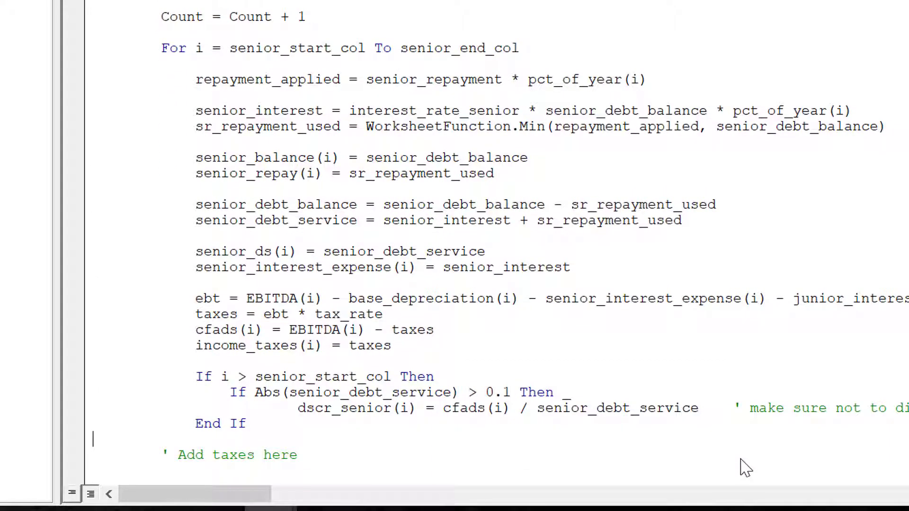
# Highlight the senior loop lines from senior_balance(i) to senior_interest_expense(i) to review the balance, repayment and debt service calculations.
pyautogui.hotkey('shift', 'Down')
pyautogui.hotkey('shift', 'Down')
pyautogui.hotkey('shift', 'Down')
pyautogui.hotkey('shift', 'Down')
pyautogui.hotkey('shift', 'Down')
pyautogui.hotkey('shift', 'Down')
pyautogui.hotkey('shift', 'Down')
pyautogui.hotkey('shift', 'Down')
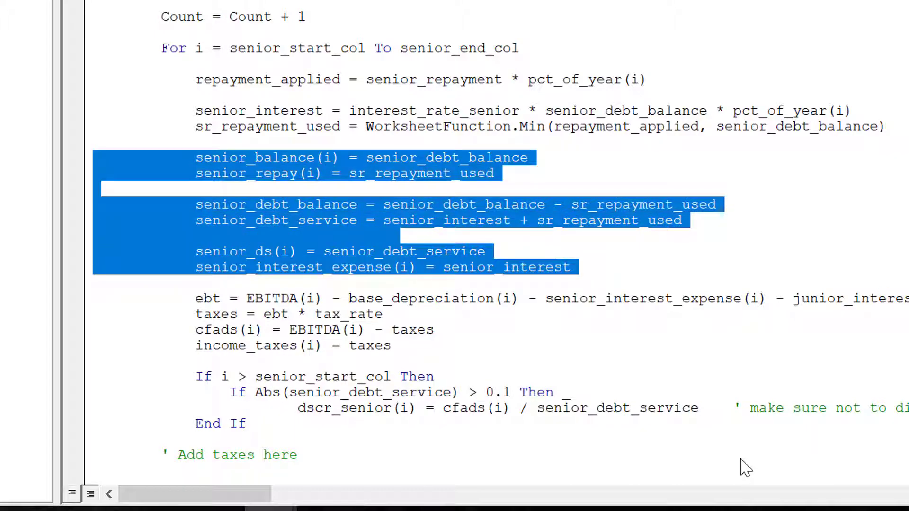
pyautogui.press('Up')
pyautogui.press('Up')
pyautogui.press('Up')
pyautogui.press('Up')
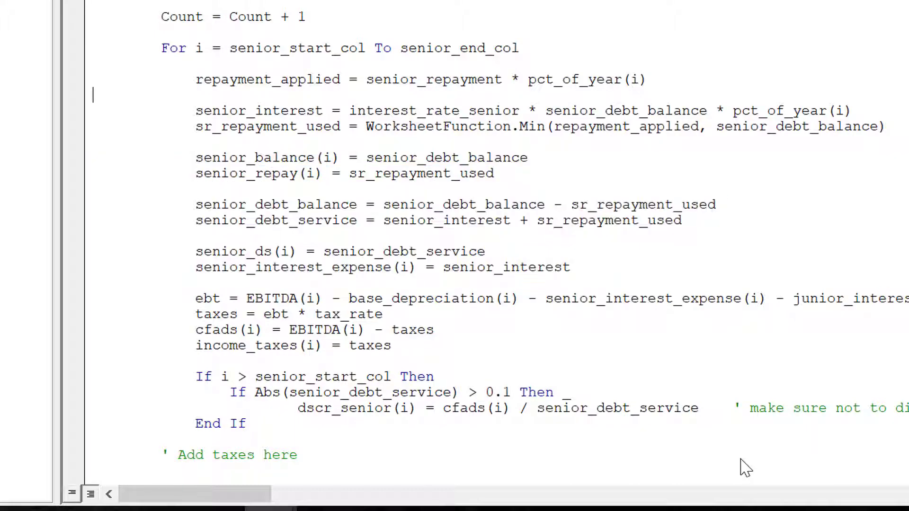
# Highlight the ebt, taxes, cfads(i) and income_taxes(i) lines inside the senior period loop.
pyautogui.press('Down')
pyautogui.press('Down')
pyautogui.press('Down')
pyautogui.press('Down')
pyautogui.press('Down')
pyautogui.press('Down')
pyautogui.press('Down')
pyautogui.press('Down')
pyautogui.press('Down')
pyautogui.press('Down')
pyautogui.press('Down')
pyautogui.press('Down')
pyautogui.hotkey('shift', 'Up')
pyautogui.hotkey('shift', 'Down')
pyautogui.hotkey('shift', 'Down')
pyautogui.press('Up')
pyautogui.press('Up')
pyautogui.press('Up')
pyautogui.hotkey('shift', 'Down')
pyautogui.hotkey('shift', 'Down')
pyautogui.hotkey('shift', 'Down')
pyautogui.hotkey('shift', 'Down')
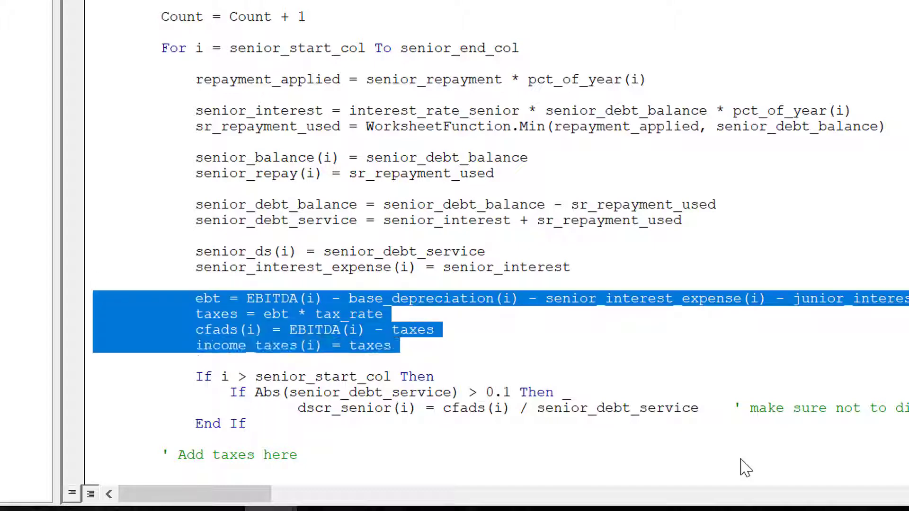
# Examine the full ebt formula, including depreciation and the senior and junior interest expense terms.
pyautogui.press('Left')
pyautogui.press('Up')
pyautogui.press('Right')
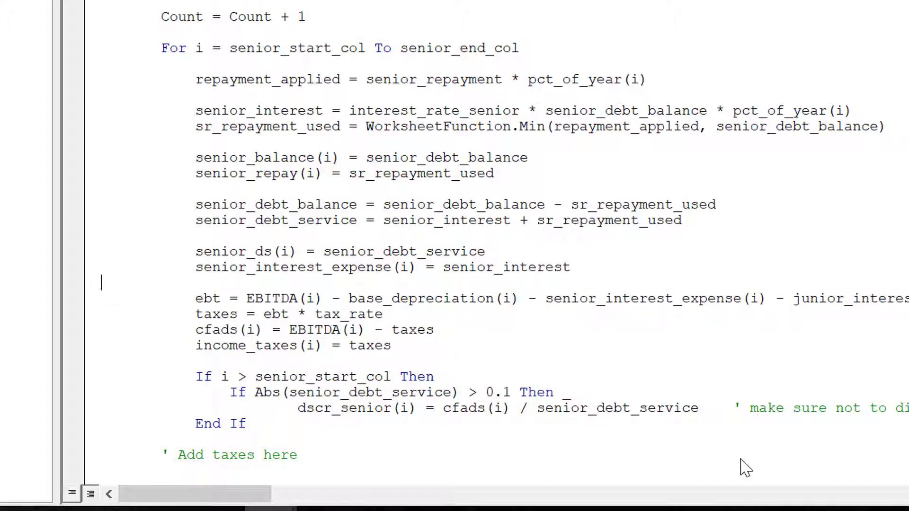
pyautogui.press('Up')
pyautogui.press('Right')
pyautogui.press('Down')
pyautogui.press('Down')
pyautogui.press('Down')
pyautogui.press('Left')
pyautogui.press('Left')
pyautogui.press('Left')
pyautogui.press('Left')
pyautogui.press('Left')
pyautogui.press('Left')
pyautogui.press('Left')
pyautogui.press('Left')
pyautogui.press('Left')
pyautogui.press('Up')
pyautogui.press('Right')
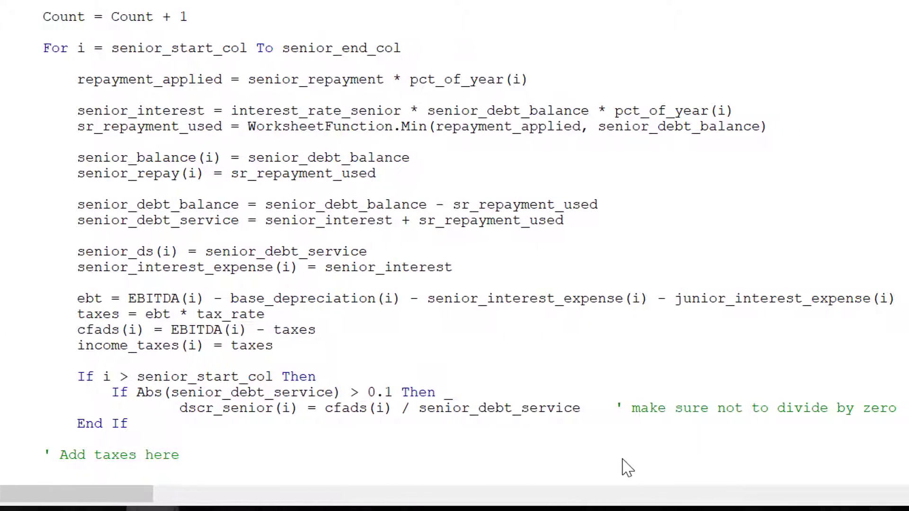
# Examine the minimum senior DSCR comparison and restart logic, followed by the sub-debt loop computing interest, taxes, CFADS and total DSCR.
pyautogui.scroll(-4, 594, 468)
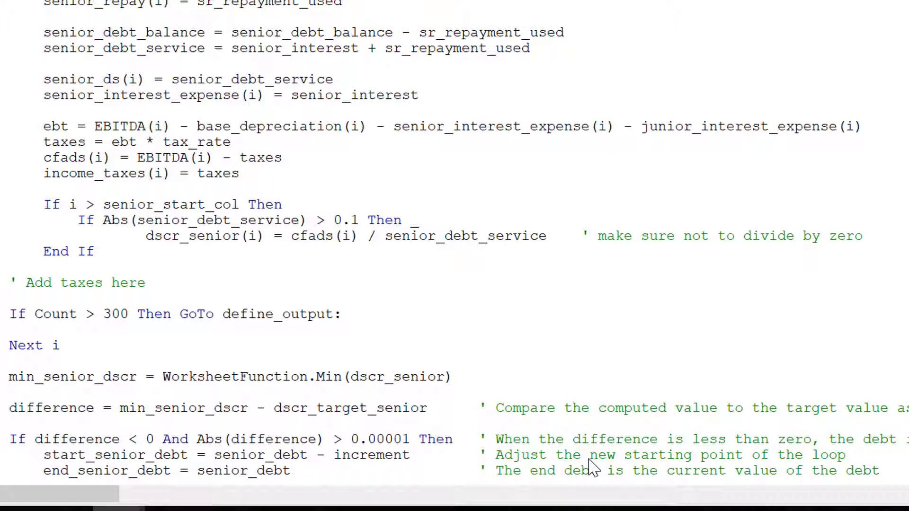
pyautogui.scroll(-7, 594, 468)
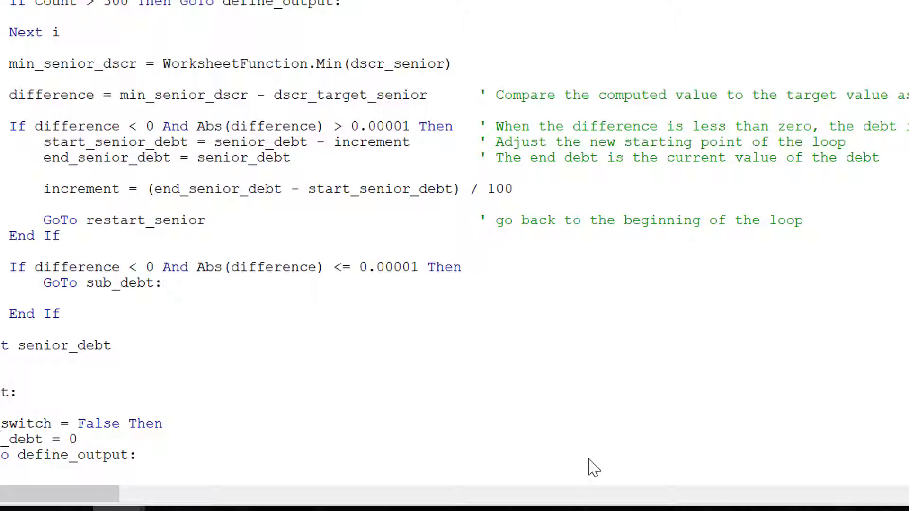
pyautogui.scroll(-12, 593, 468)
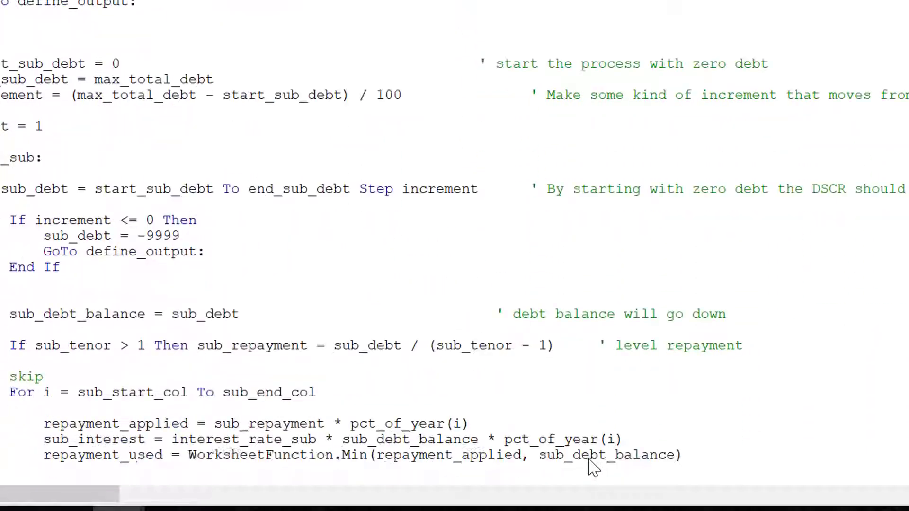
pyautogui.scroll(-1, 593, 468)
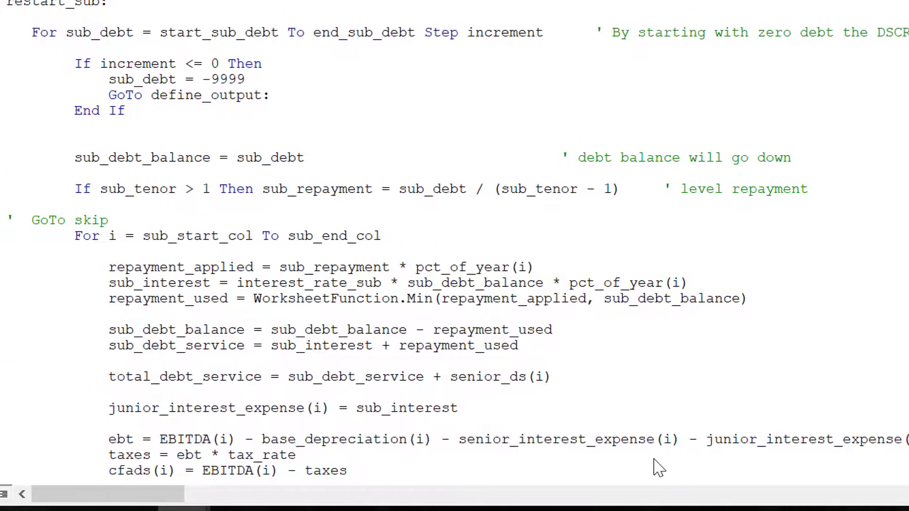
pyautogui.scroll(-3, 658, 467)
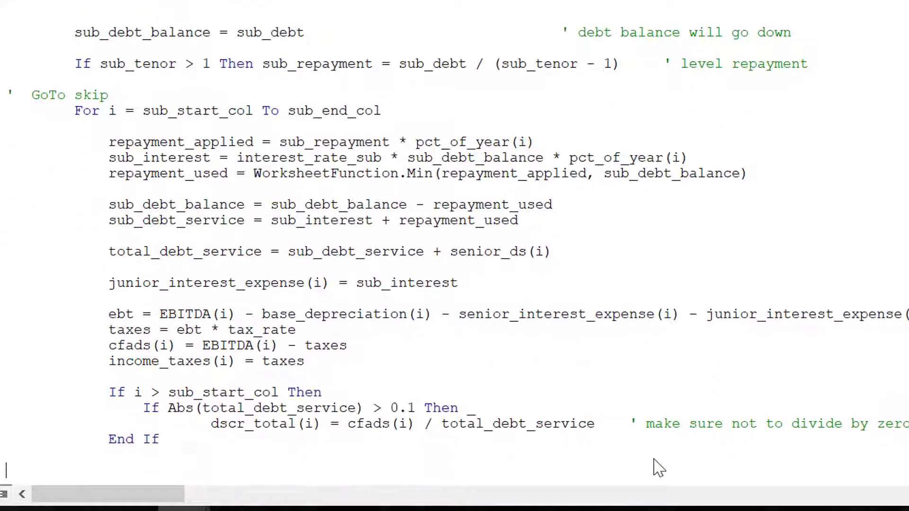
pyautogui.scroll(-2, 658, 467)
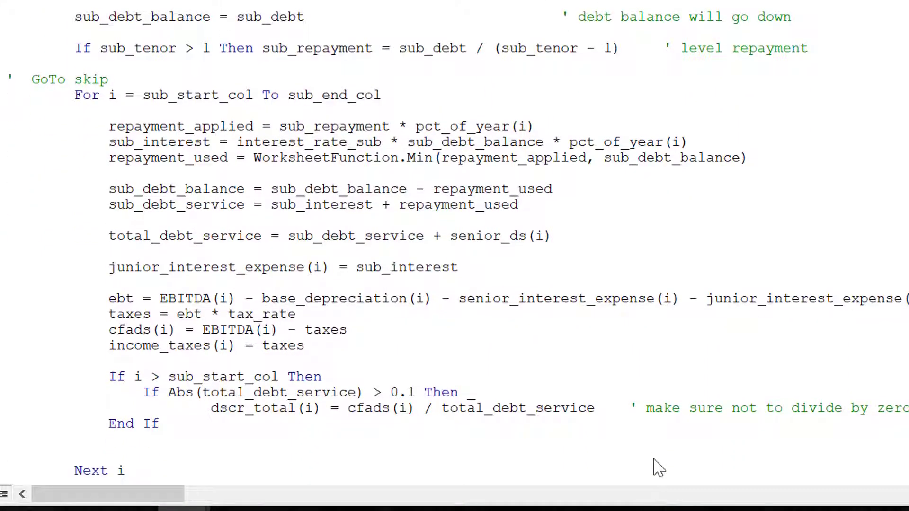
# Examine the end of the sub-debt period loop, including the total DSCR calculation, iteration counter limit and min_total_dscr line.
pyautogui.press('Up')
pyautogui.press('Up')
pyautogui.press('Up')
pyautogui.press('Up')
pyautogui.press('Up')
pyautogui.press('Up')
pyautogui.press('Up')
pyautogui.press('Up')
pyautogui.press('Up')
pyautogui.press('Up')
pyautogui.press('Up')
pyautogui.press('Up')
pyautogui.press('Up')
pyautogui.press('Up')
pyautogui.press('Up')
pyautogui.press('Up')
pyautogui.press('Up')
pyautogui.press('Up')
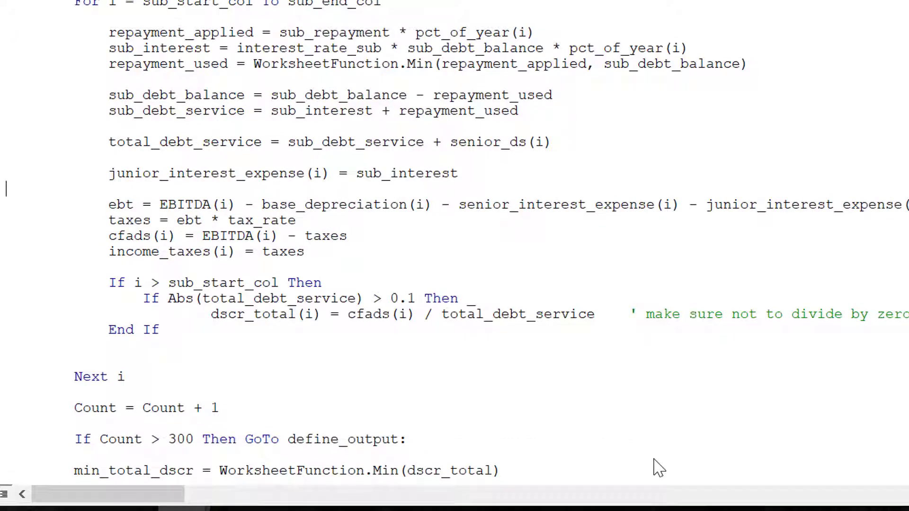
pyautogui.press('Down')
pyautogui.press('Down')
pyautogui.press('Down')
pyautogui.press('Down')
pyautogui.press('Down')
pyautogui.press('Down')
pyautogui.press('Down')
pyautogui.press('Down')
pyautogui.press('Down')
pyautogui.press('Down')
pyautogui.press('Down')
pyautogui.press('Down')
pyautogui.press('Down')
pyautogui.press('Down')
pyautogui.press('Down')
pyautogui.press('Down')
pyautogui.press('Down')
pyautogui.press('Down')
pyautogui.scroll(-2, 658, 467)
pyautogui.press('Up')
pyautogui.press('Up')
pyautogui.press('Up')
pyautogui.press('Up')
pyautogui.press('Up')
pyautogui.press('Up')
pyautogui.press('Up')
pyautogui.press('Up')
pyautogui.press('Up')
pyautogui.press('Up')
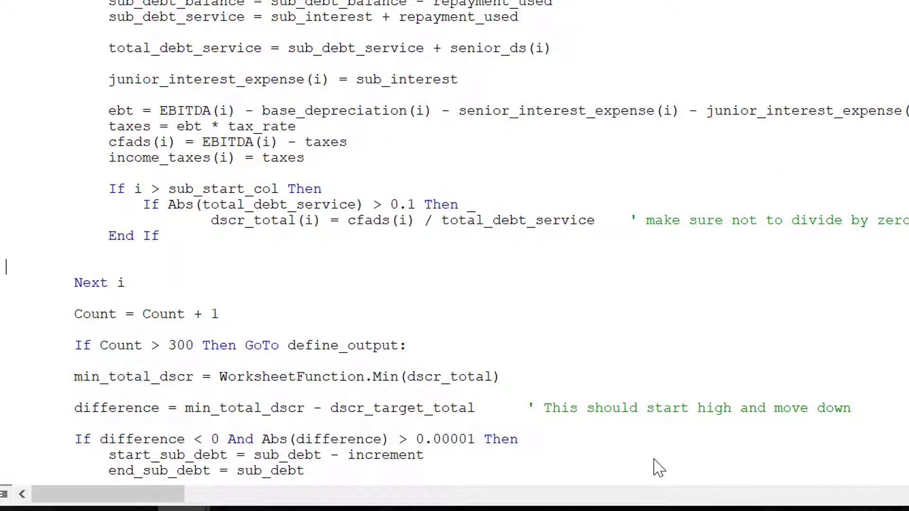
# Examine the total DSCR difference tests, the increment refinement with restart_sub, and the exit to define_output.
pyautogui.press('Down')
pyautogui.press('Down')
pyautogui.press('Down')
pyautogui.press('Down')
pyautogui.press('Down')
pyautogui.press('Down')
pyautogui.press('Down')
pyautogui.press('Down')
pyautogui.press('Down')
pyautogui.press('Down')
pyautogui.press('Down')
pyautogui.press('Down')
pyautogui.press('Down')
pyautogui.press('Down')
pyautogui.press('Down')
pyautogui.press('Down')
pyautogui.press('Down')
pyautogui.press('Down')
pyautogui.press('Down')
pyautogui.press('Down')
pyautogui.press('Down')
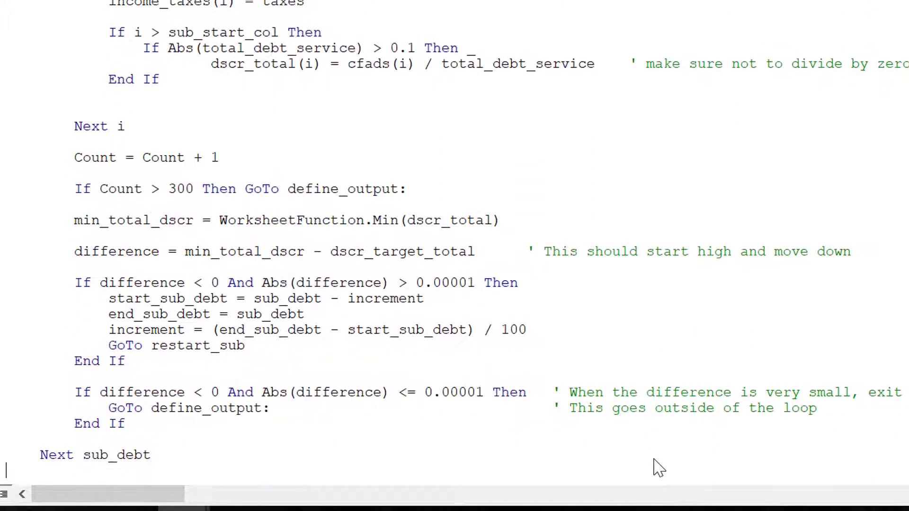
pyautogui.press('Up')
pyautogui.press('Up')
pyautogui.press('Up')
pyautogui.press('Up')
pyautogui.press('Up')
pyautogui.press('Up')
pyautogui.press('Up')
pyautogui.press('Up')
pyautogui.press('Up')
pyautogui.press('Up')
pyautogui.press('Up')
pyautogui.press('Up')
pyautogui.press('Up')
pyautogui.press('Up')
pyautogui.press('Up')
pyautogui.press('Down')
pyautogui.press('Down')
pyautogui.press('Down')
pyautogui.press('Down')
pyautogui.press('Down')
pyautogui.press('Down')
pyautogui.press('Down')
pyautogui.press('Down')
pyautogui.press('Down')
pyautogui.press('Down')
pyautogui.press('Down')
pyautogui.press('Down')
pyautogui.press('Down')
pyautogui.press('Down')
pyautogui.press('Down')
pyautogui.press('Down')
pyautogui.press('Down')
pyautogui.press('Down')
pyautogui.press('Down')
pyautogui.press('Down')
pyautogui.press('Down')
pyautogui.press('Down')
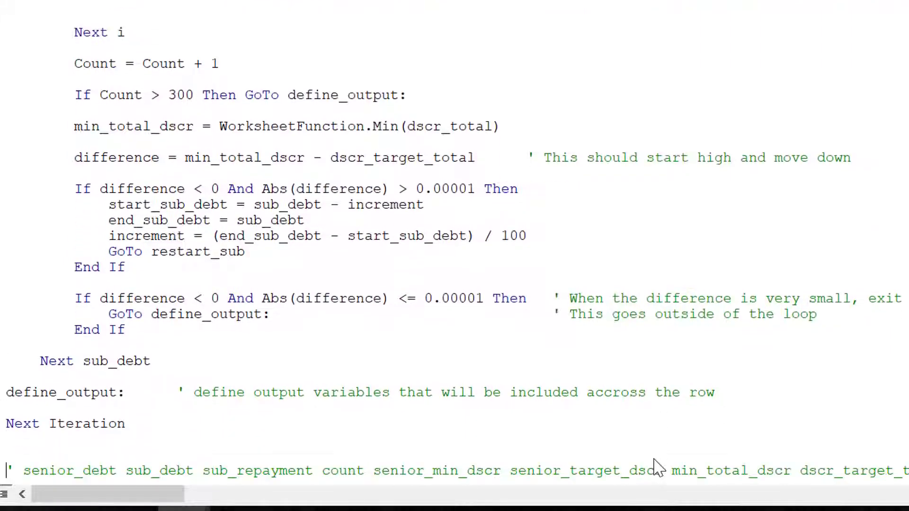
# Examine the output array assignments for the first-row debt variables and the period loop filling rows 2 to 10.
pyautogui.press('Down')
pyautogui.press('Down')
pyautogui.press('Down')
pyautogui.press('Down')
pyautogui.press('Down')
pyautogui.press('Down')
pyautogui.press('Down')
pyautogui.press('Down')
pyautogui.press('Down')
pyautogui.press('Down')
pyautogui.press('Down')
pyautogui.press('Down')
pyautogui.press('Down')
pyautogui.press('Down')
pyautogui.press('Down')
pyautogui.press('Down')
pyautogui.press('Down')
pyautogui.press('Down')
pyautogui.press('Down')
pyautogui.press('Down')
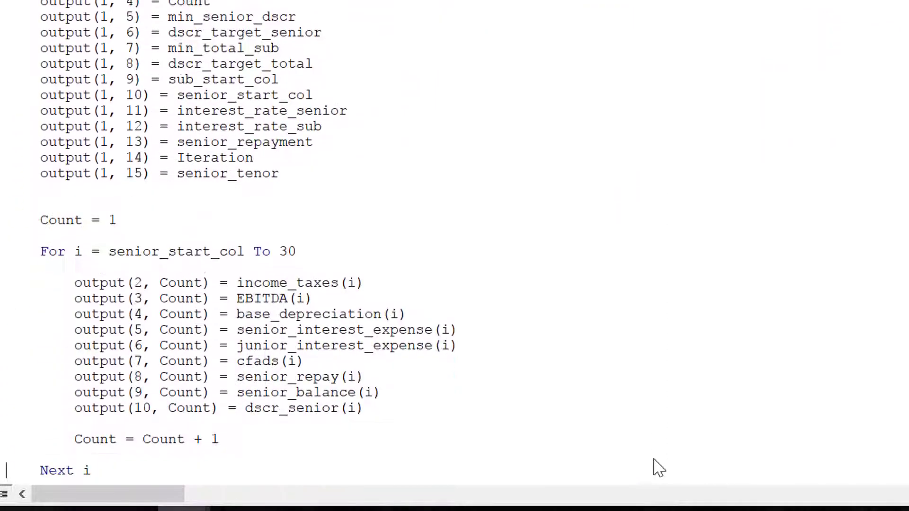
# Examine the commented-out output lines and the closing assignment of output to level_payment_debt.
pyautogui.press('Up')
pyautogui.press('Up')
pyautogui.press('Up')
pyautogui.press('Up')
pyautogui.press('Up')
pyautogui.press('Up')
pyautogui.press('Up')
pyautogui.press('Up')
pyautogui.press('Up')
pyautogui.press('Up')
pyautogui.press('Up')
pyautogui.press('Up')
pyautogui.press('Up')
pyautogui.press('Up')
pyautogui.press('Up')
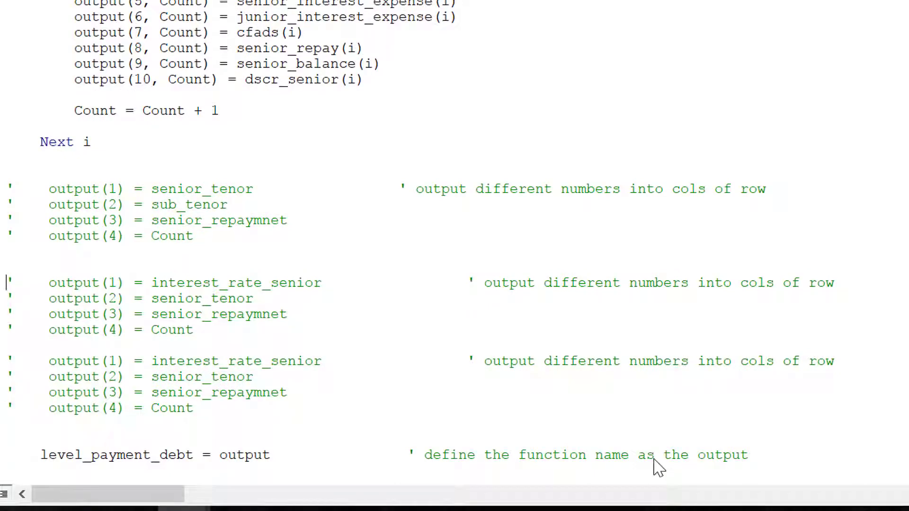
# Return to the Excel Model sheet and inspect the first-period repayment formula in the Senior Debt - Level Repayment section.
pyautogui.press('pageup')
pyautogui.press('pageup')
pyautogui.press('pageup')
pyautogui.press('pageup')
pyautogui.press('pageup')
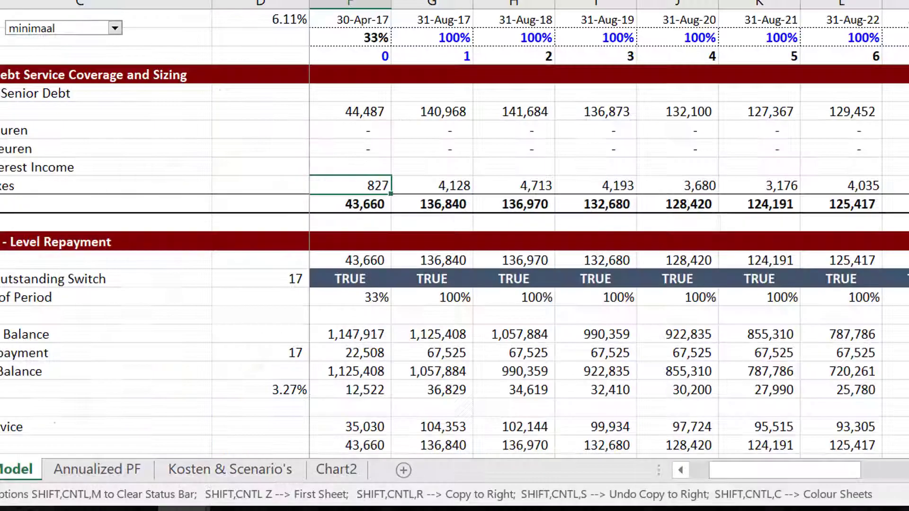
pyautogui.press('Left')
pyautogui.press('Left')
pyautogui.press('Left')
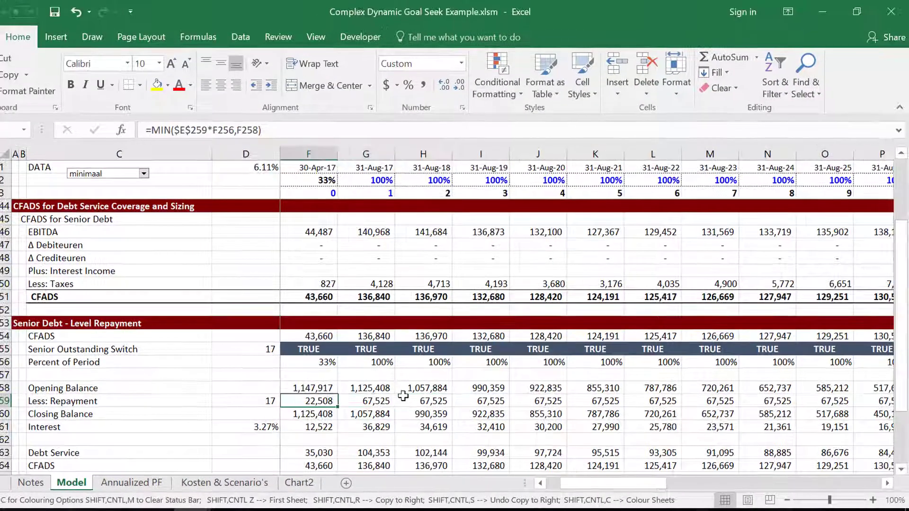
# Review the Model sheet's earlier sections above the debt schedule, including Beheerkosten, Total Operating Expenses and EBITDA.
pyautogui.press('pageup')
pyautogui.press('pageup')
pyautogui.press('pageup')
pyautogui.press('pageup')
pyautogui.press('pageup')
pyautogui.press('pageup')
pyautogui.press('pageup')
pyautogui.press('pageup')
pyautogui.press('pageup')
pyautogui.press('pageup')
pyautogui.press('pageup')
pyautogui.press('pageup')
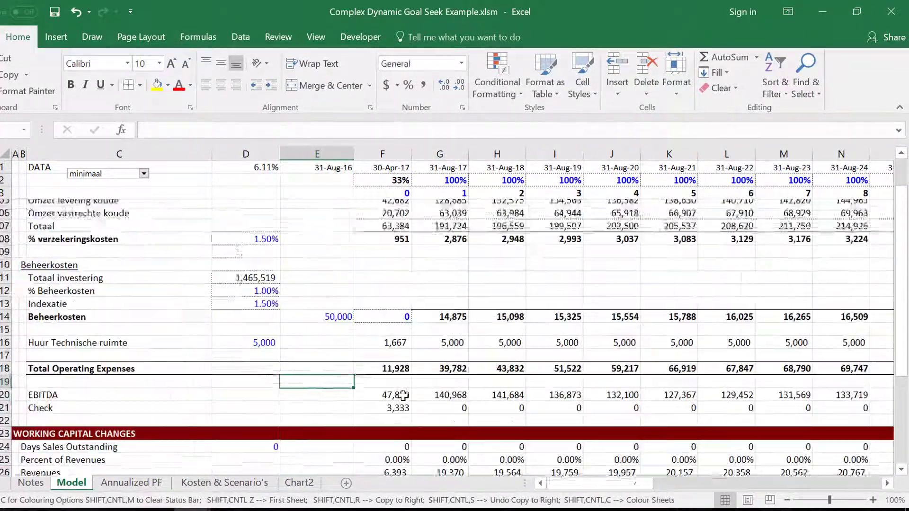
# Review the Model sheet's Summary section, including the Sr lening inputs, Fix Debt Repayments and Apply Dynamic Goal Seek settings, funding sources and tax assumptions.
pyautogui.press('Right')
pyautogui.press('Right')
pyautogui.press('Right')
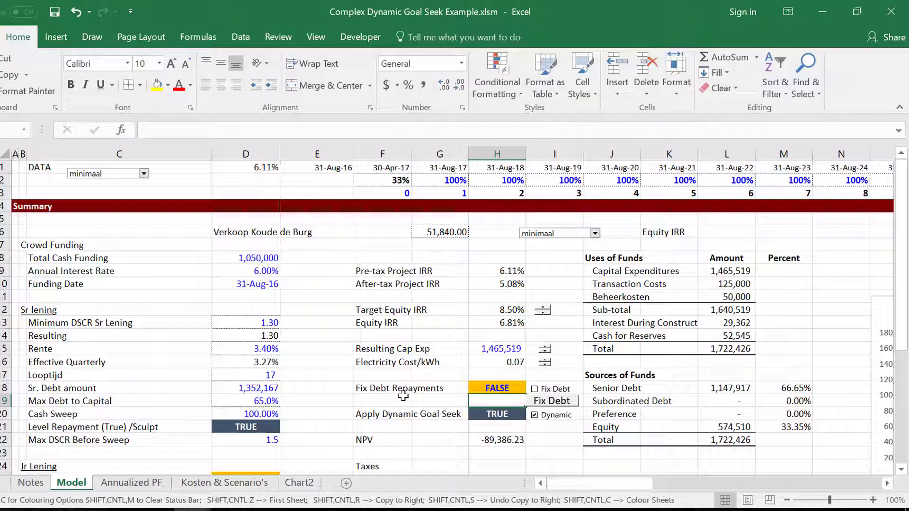
pyautogui.press('Down')
pyautogui.press('Down')
pyautogui.press('Down')
pyautogui.press('Down')
pyautogui.press('Down')
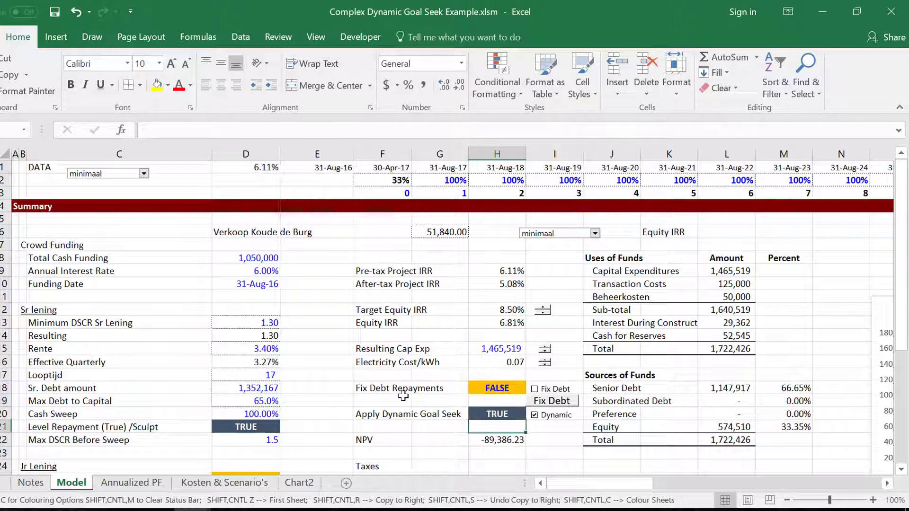
pyautogui.press('Down')
pyautogui.press('Down')
pyautogui.press('Down')
pyautogui.press('Down')
pyautogui.press('Down')
pyautogui.press('Down')
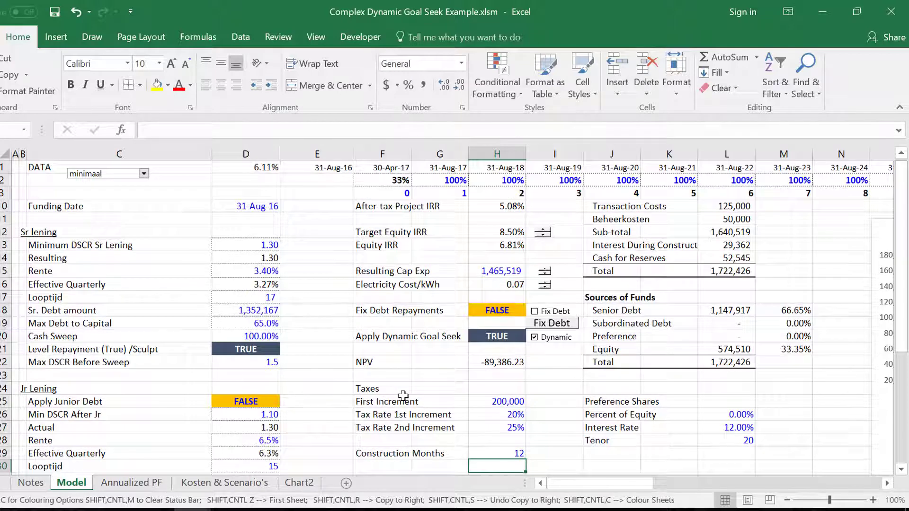
pyautogui.click(333, 253)
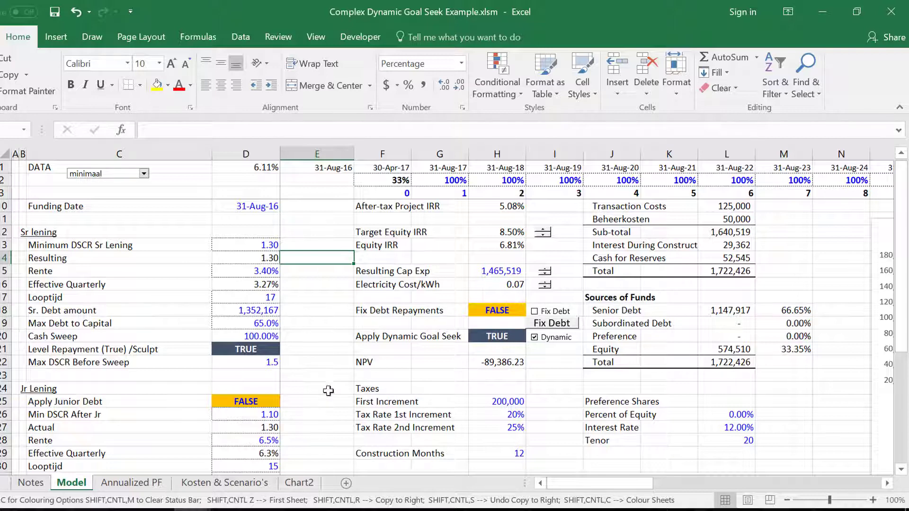
pyautogui.click(490, 292)
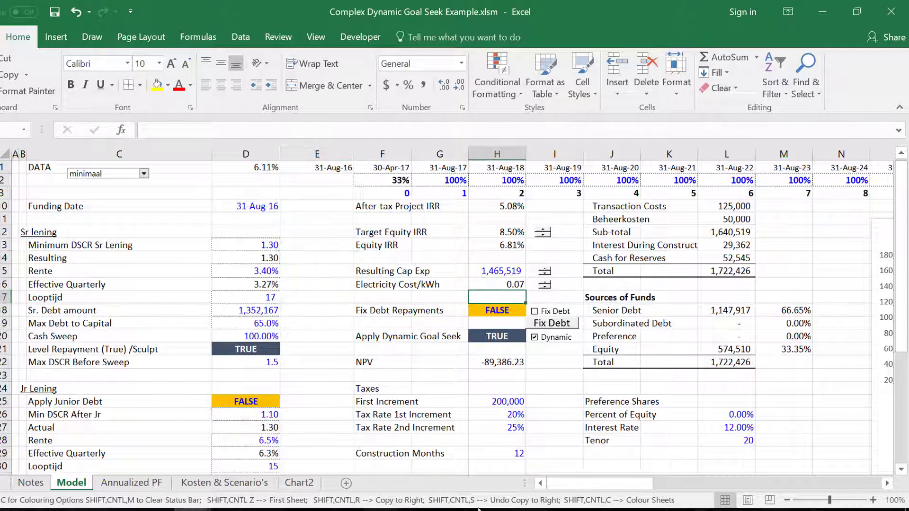
pyautogui.click(604, 510)
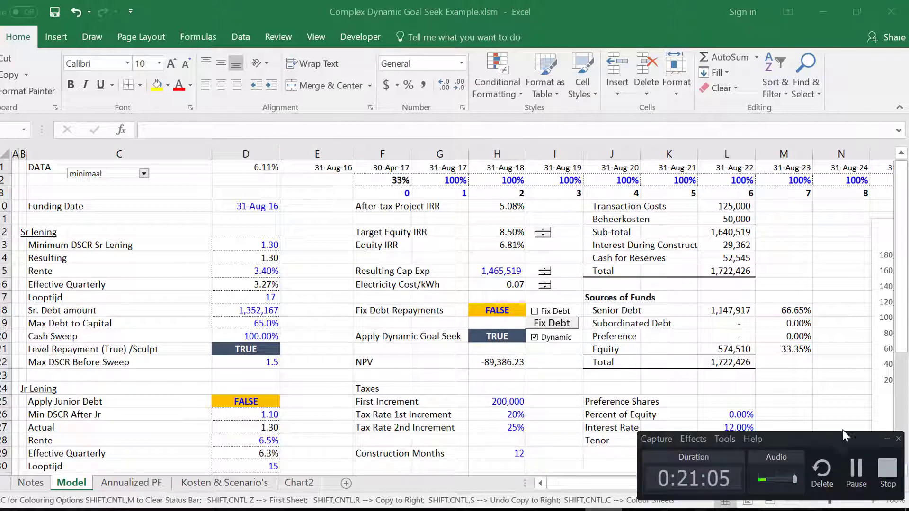